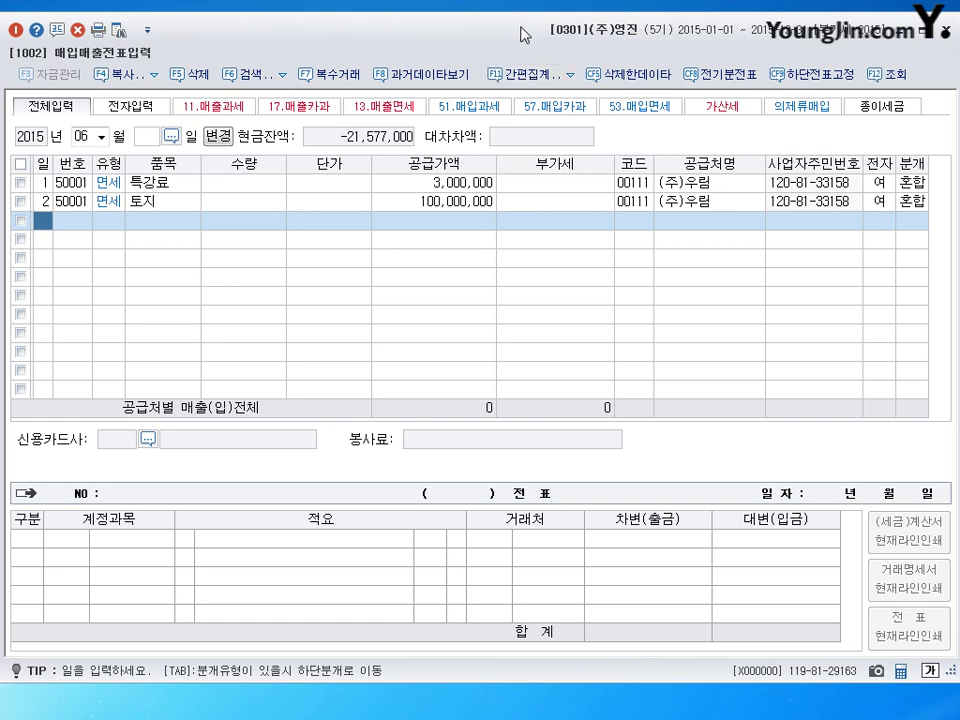
# Start a new voucher line for June 3 with VAT type 54 (불공)
pyautogui.write('3')
pyautogui.press('Return')
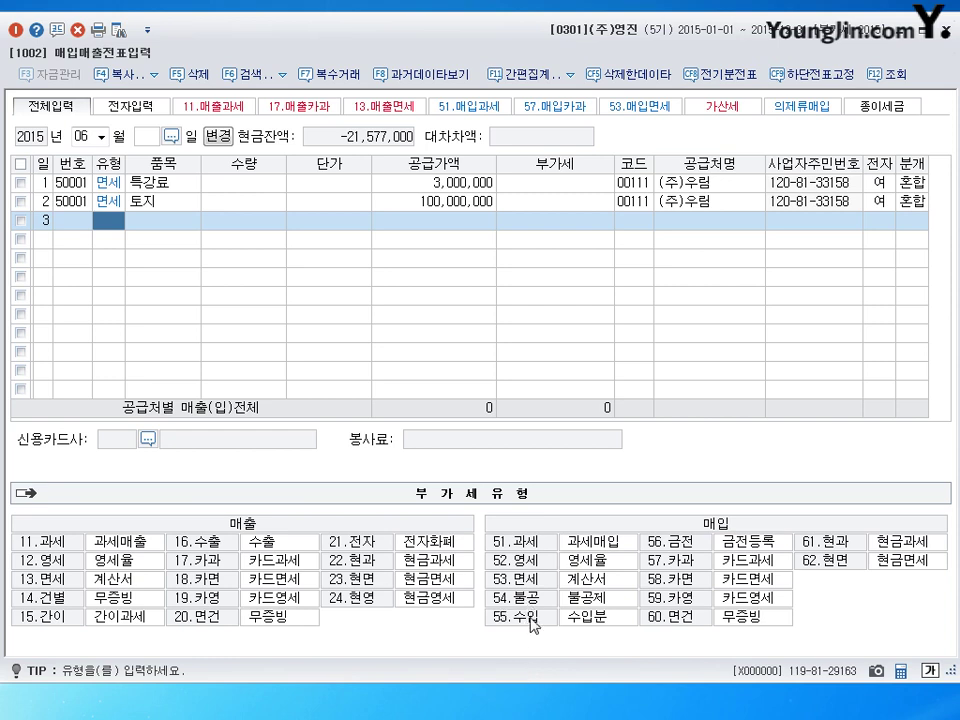
pyautogui.write('54')
pyautogui.press('Return')
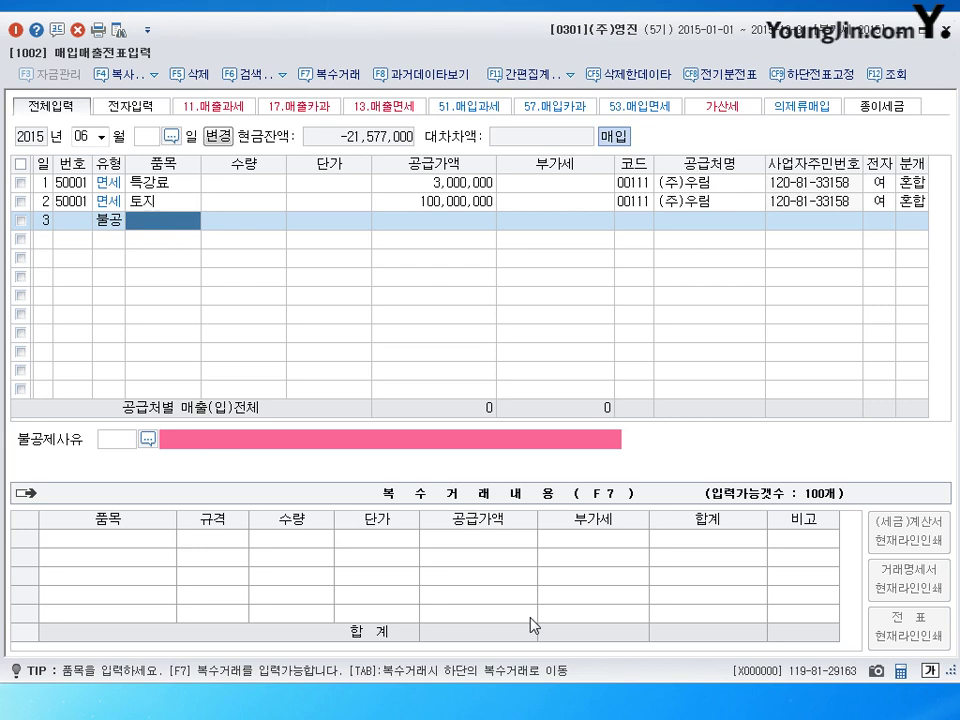
# Enter the item 커피셋트 with quantity 30 and unit price 30,000, accepting the calculated supply amount and VAT
pyautogui.write('커')
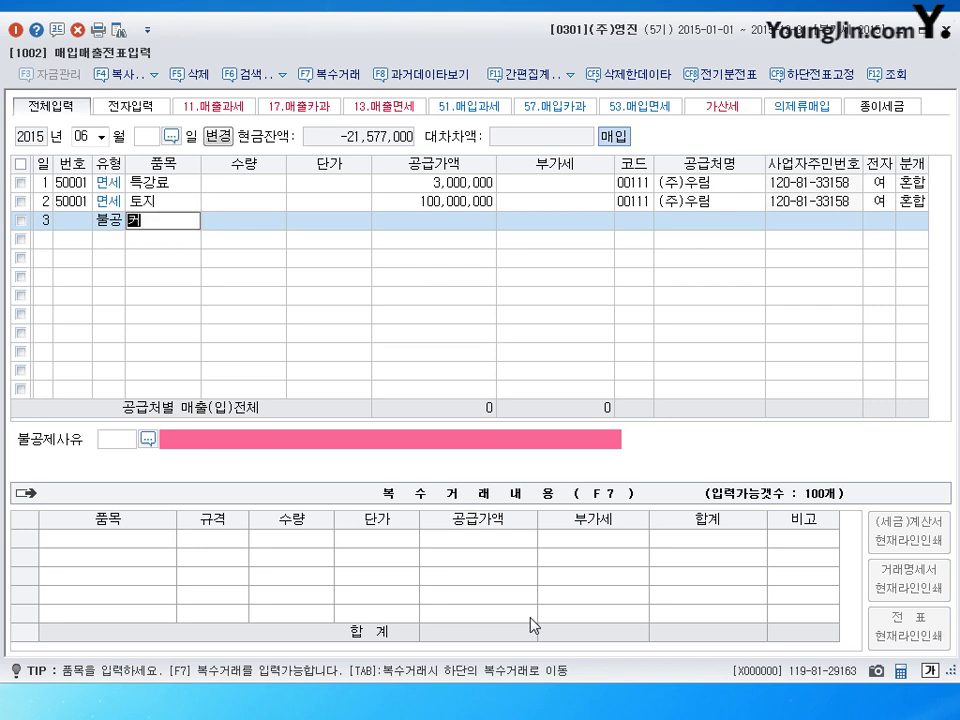
pyautogui.write('피세ㅅㅌ')
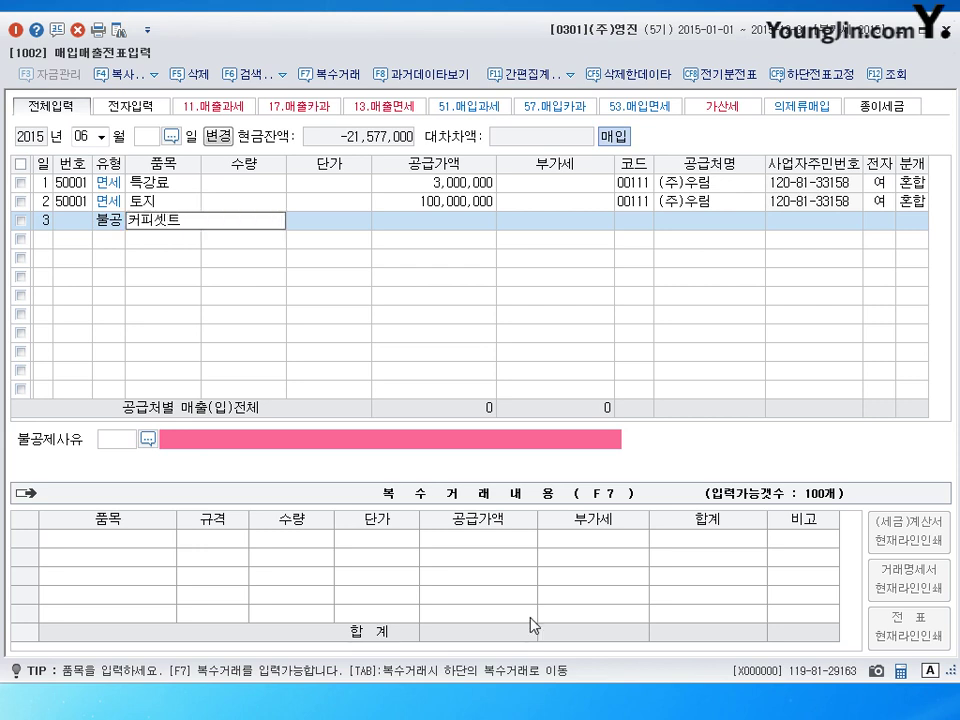
pyautogui.write('ㅡ')
pyautogui.press('Return')
pyautogui.write('30')
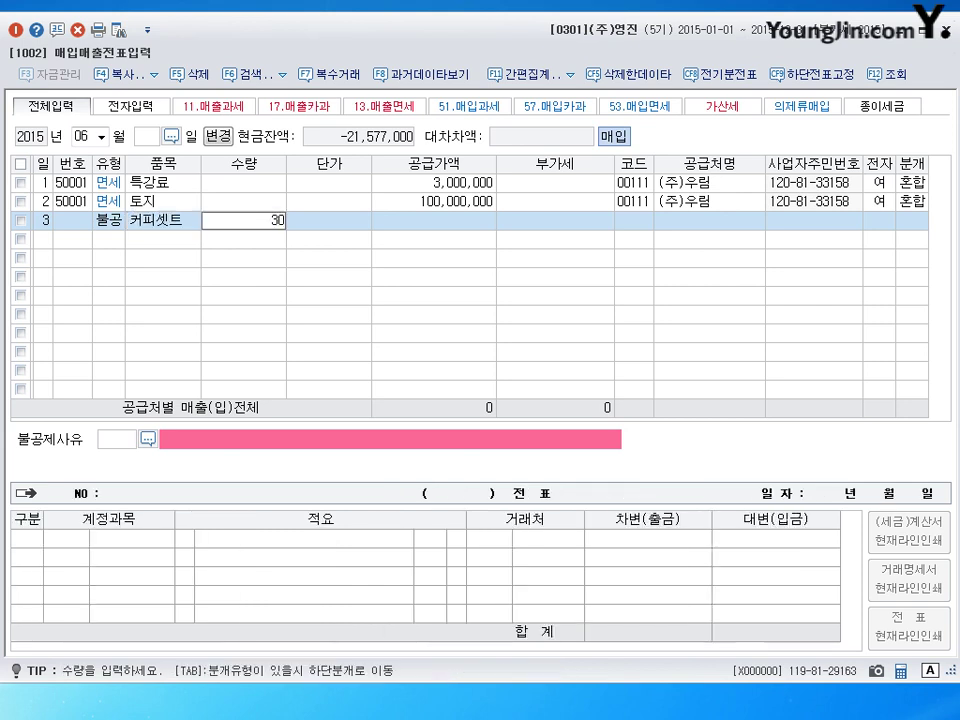
pyautogui.press('Return')
pyautogui.write('300000')
pyautogui.press('Return')
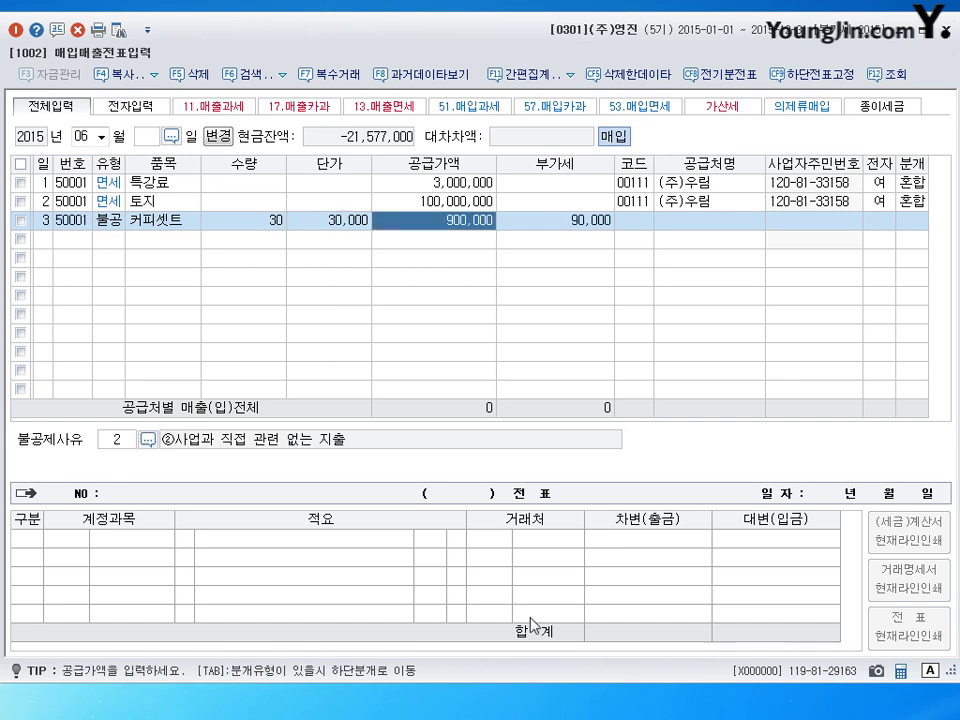
pyautogui.press('Return')
pyautogui.press('Return')
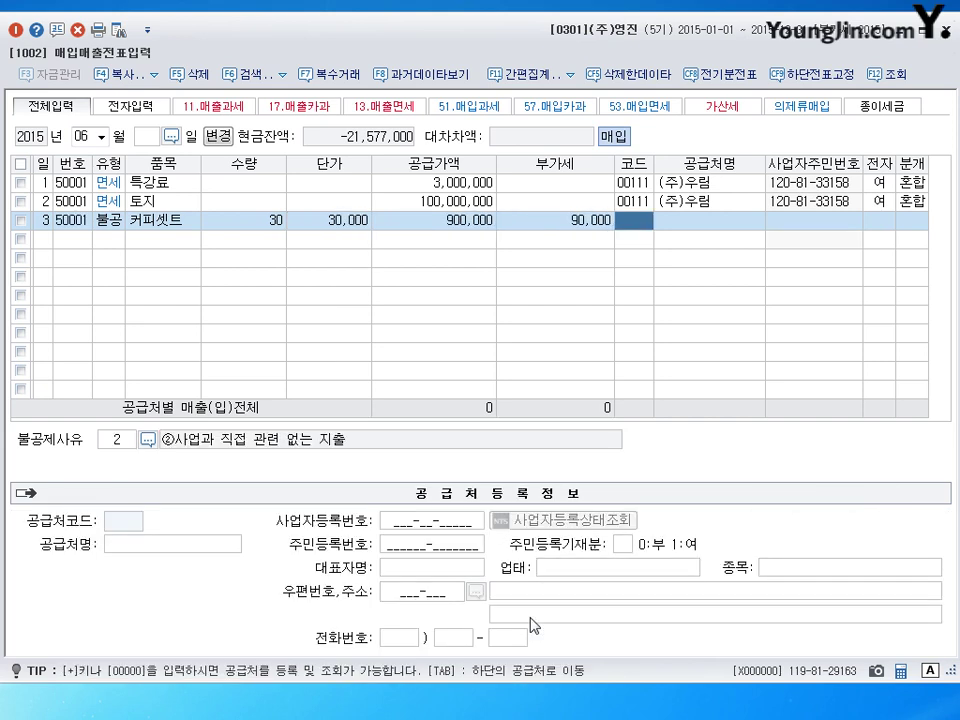
# Set the supplier to 대전백화점 and mark the line as an electronic invoice (여)
pyautogui.write('대전')
pyautogui.press('Return')
pyautogui.press('Return')
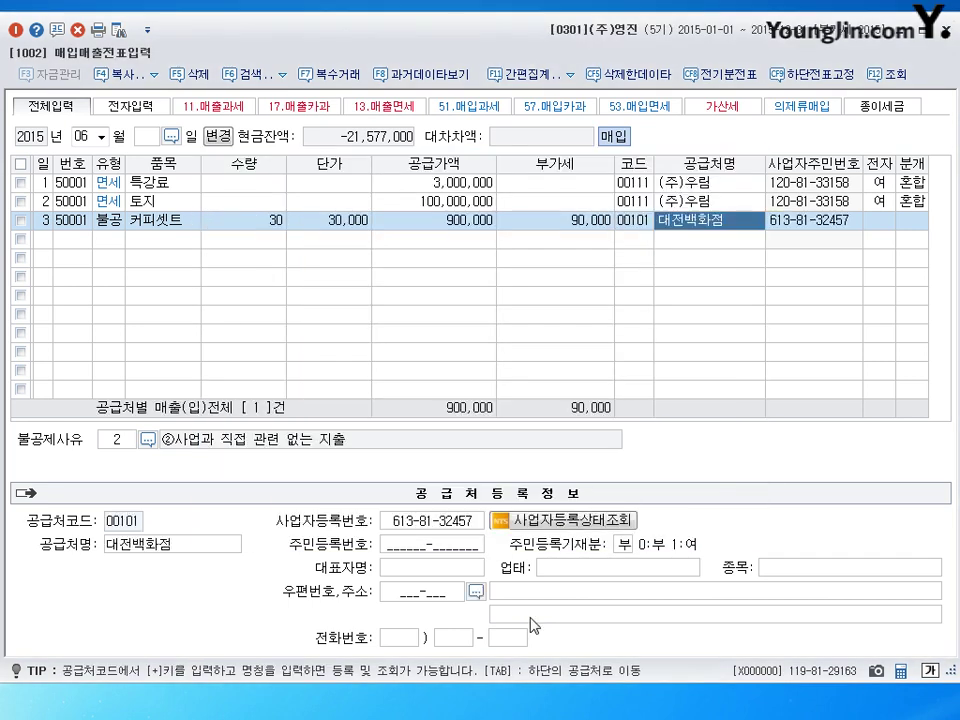
pyautogui.press('Return')
pyautogui.press('Return')
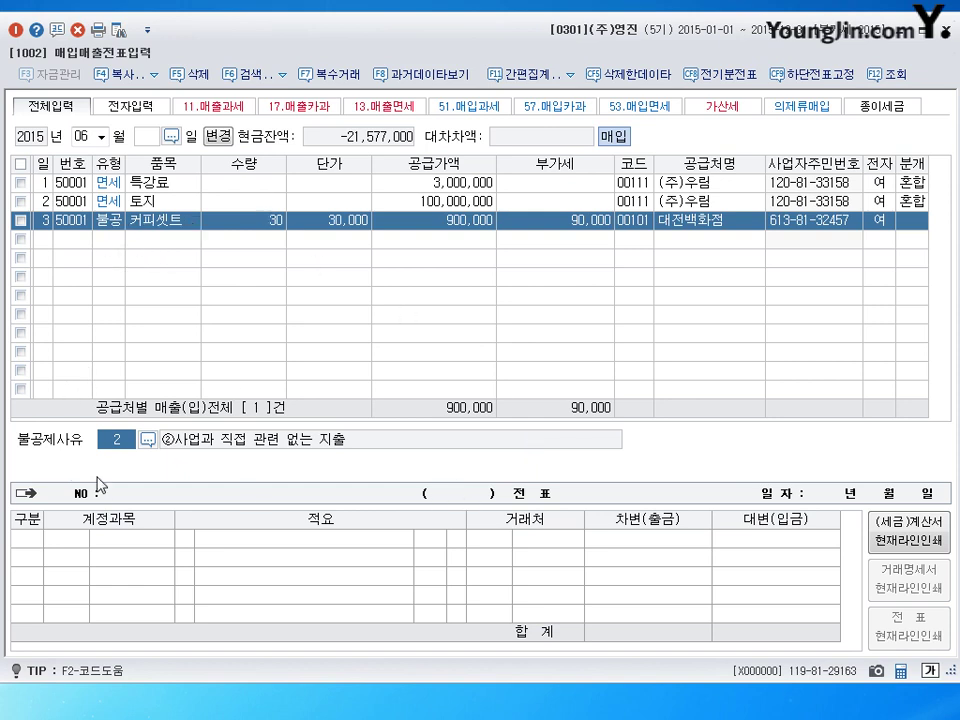
# Set the non-deductible reason to ④접대비 및 이와 유사한 비용 관련 and the journal type to 3 (혼합)
pyautogui.click(147, 440)
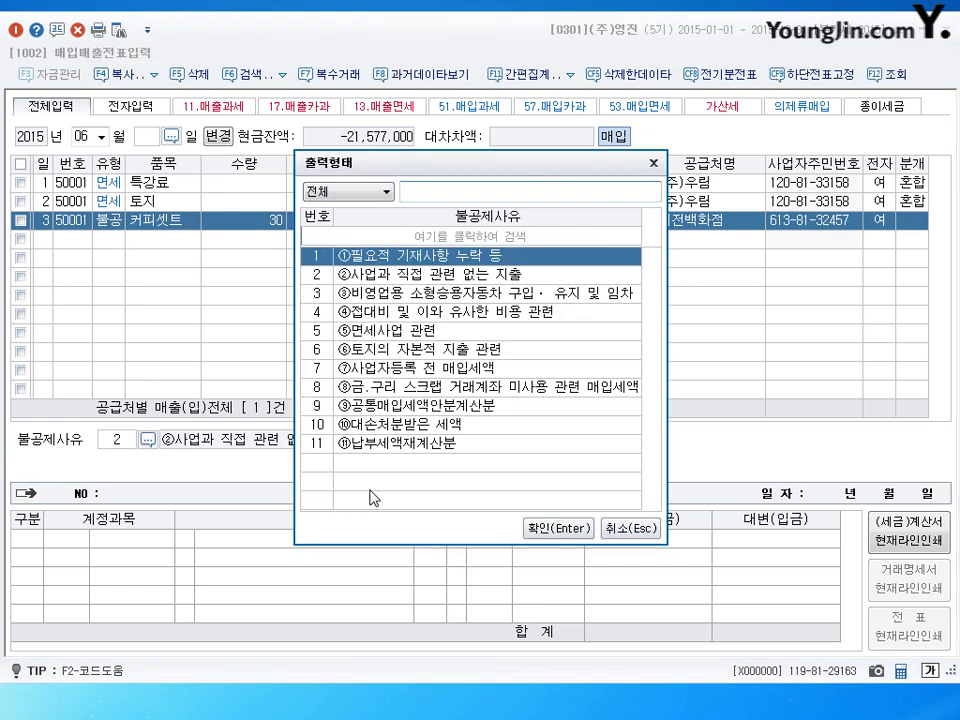
pyautogui.click(396, 312)
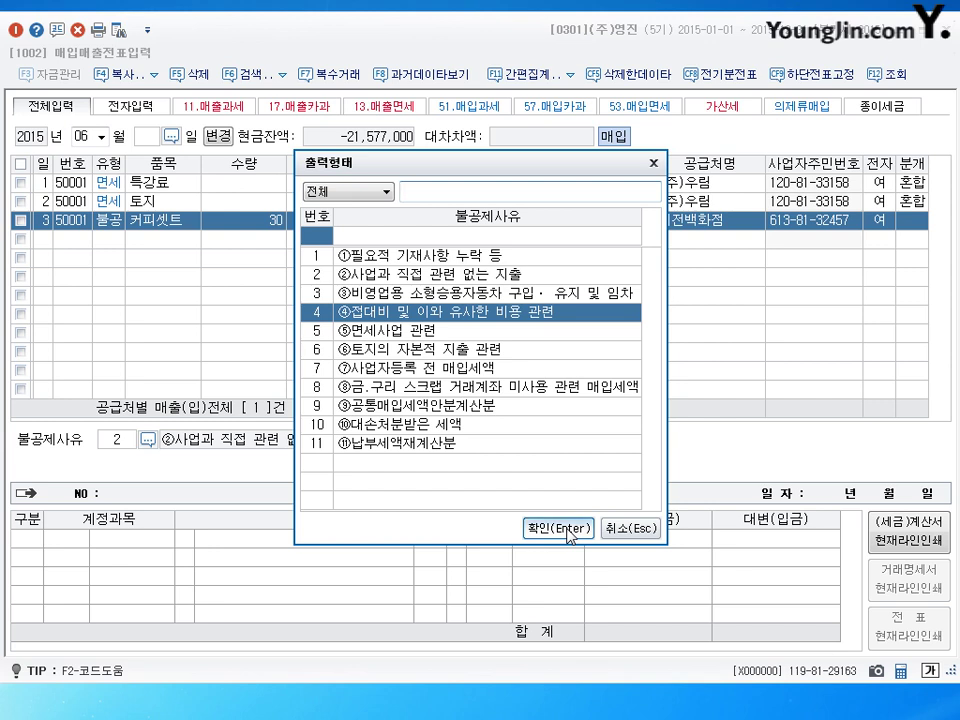
pyautogui.click(569, 530)
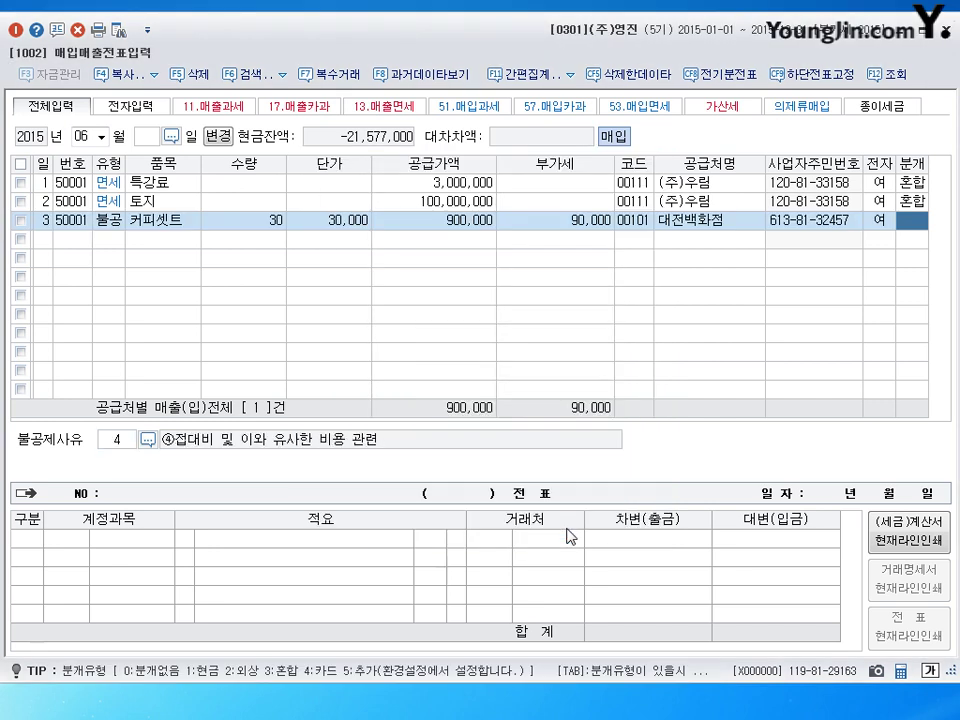
pyautogui.write('3')
pyautogui.press('Return')
pyautogui.press('Return')
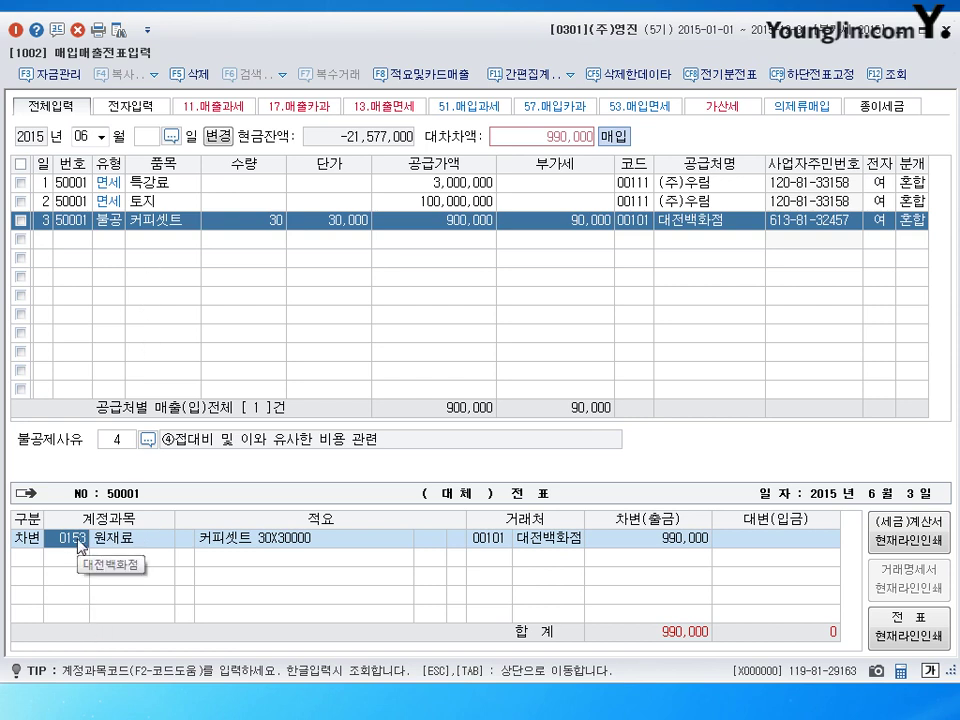
# Change the debit line's account to 813 (접대비), keeping its amount
pyautogui.press('BackSpace')
pyautogui.write('813')
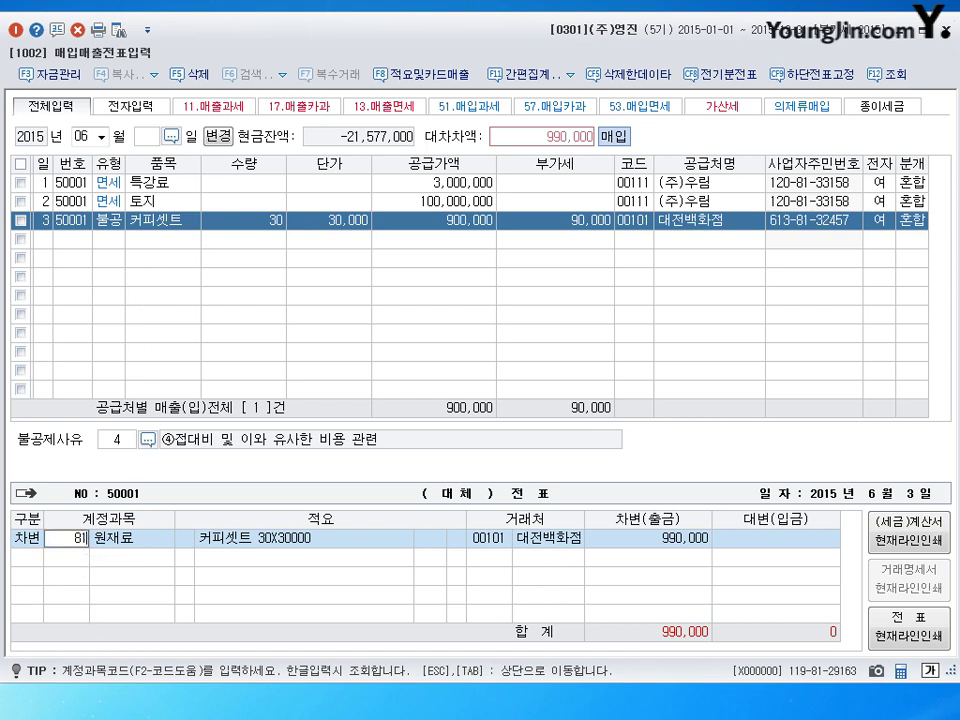
pyautogui.press('Return')
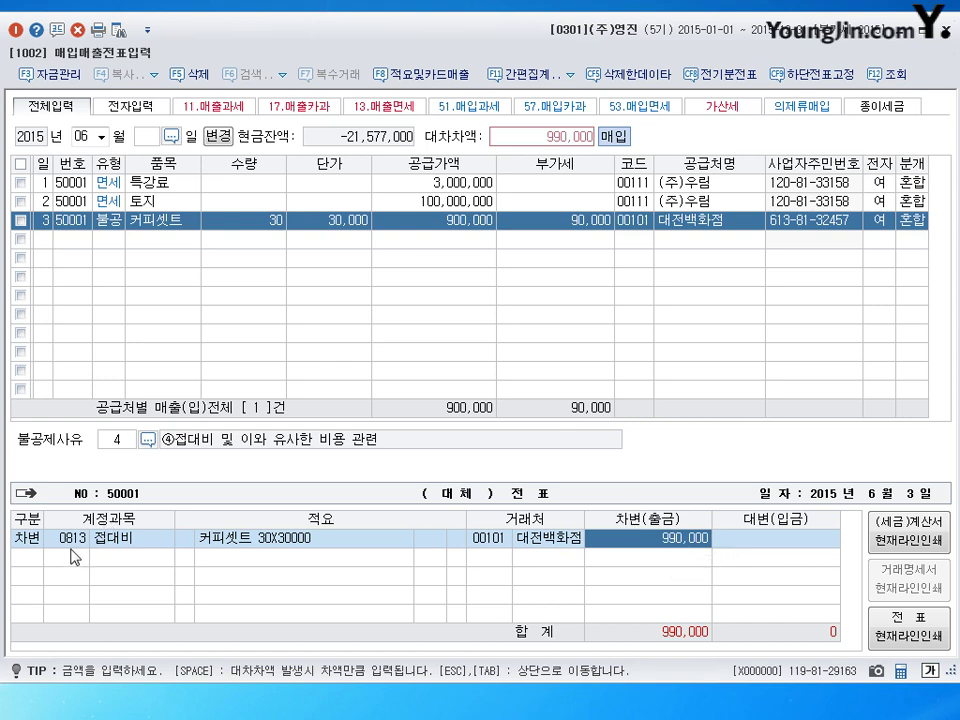
pyautogui.press('Return')
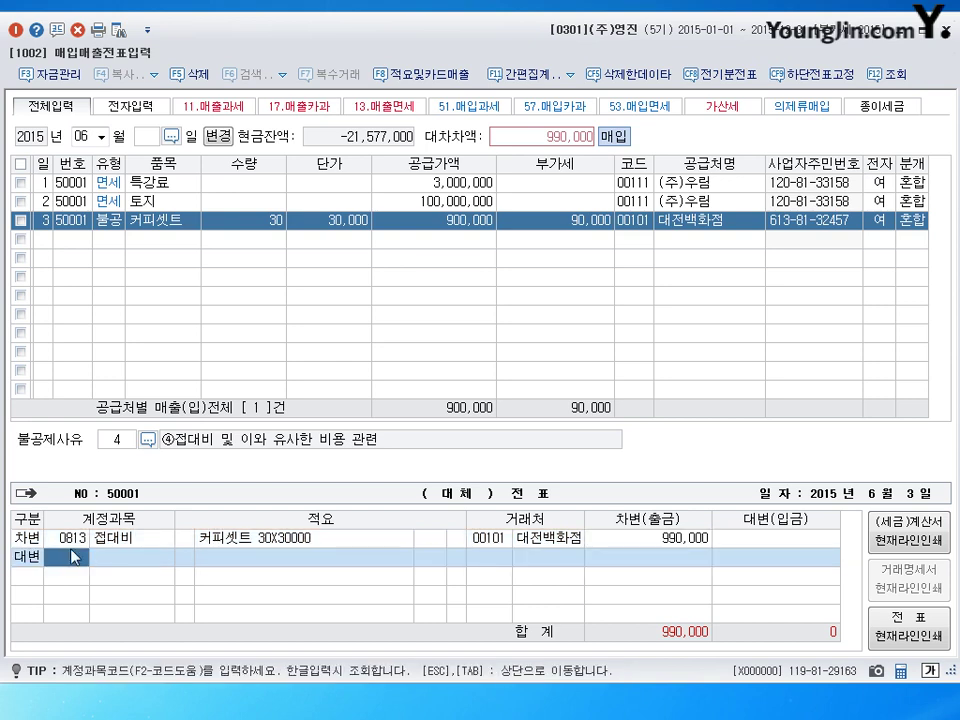
# Fill in the credit line with account 101 (현금) and an amount of 500,000
pyautogui.write('101')
pyautogui.press('Return')
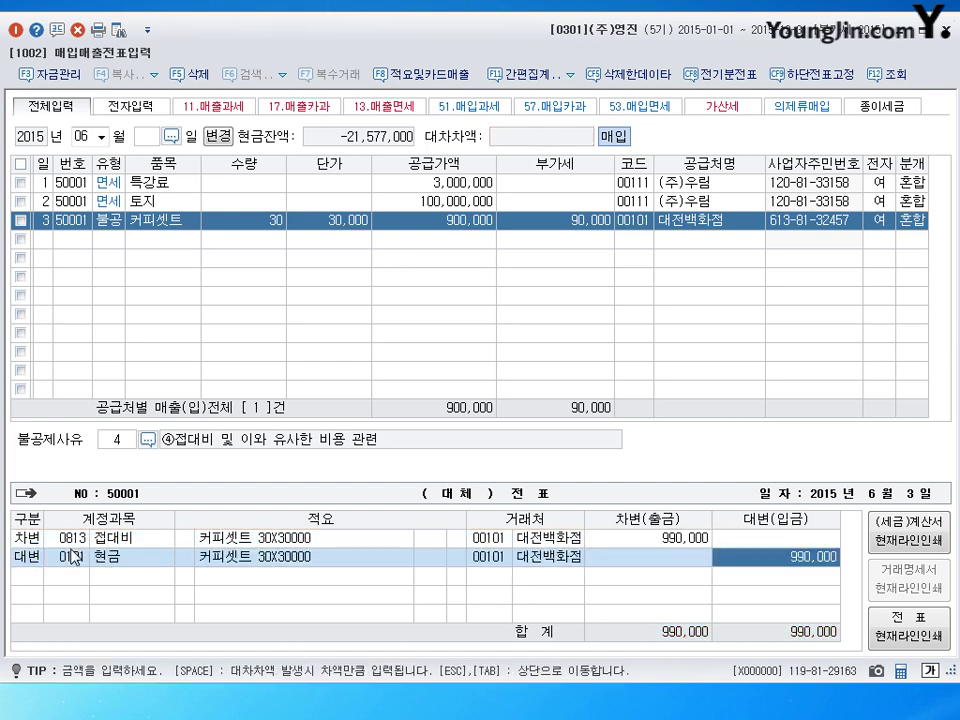
pyautogui.write('50000')
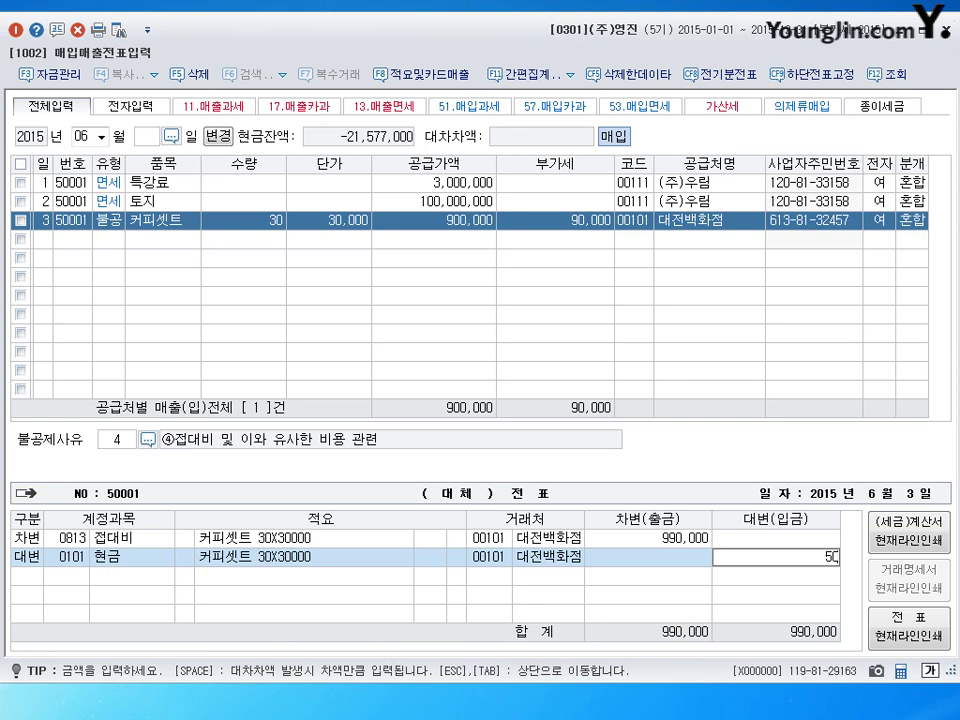
pyautogui.press('Return')
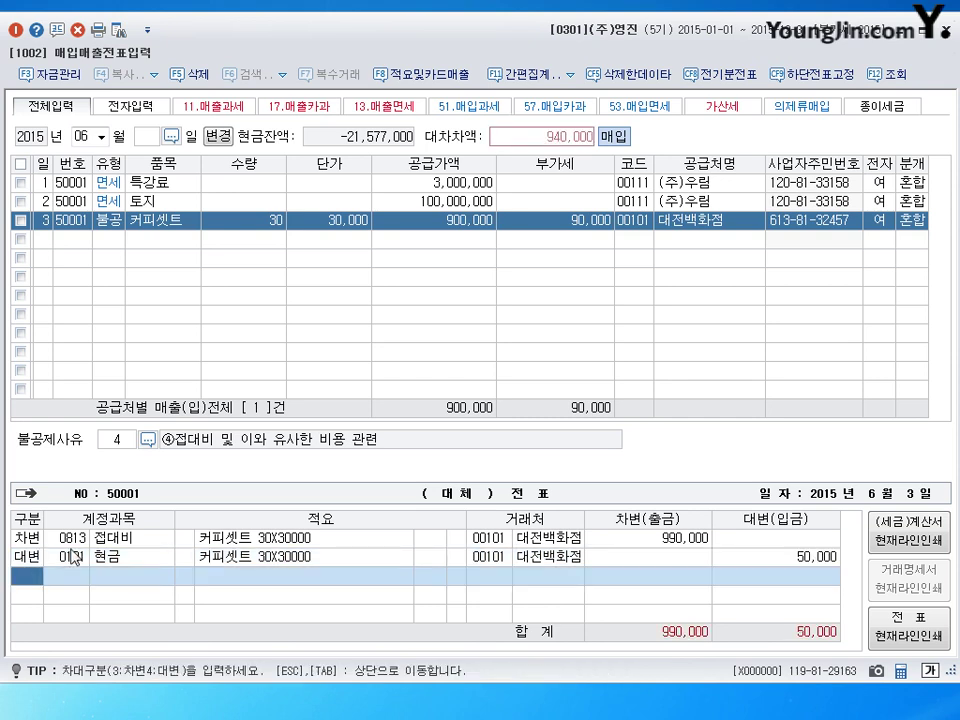
pyautogui.click(760, 557)
pyautogui.write('500,000')
pyautogui.press('Return')
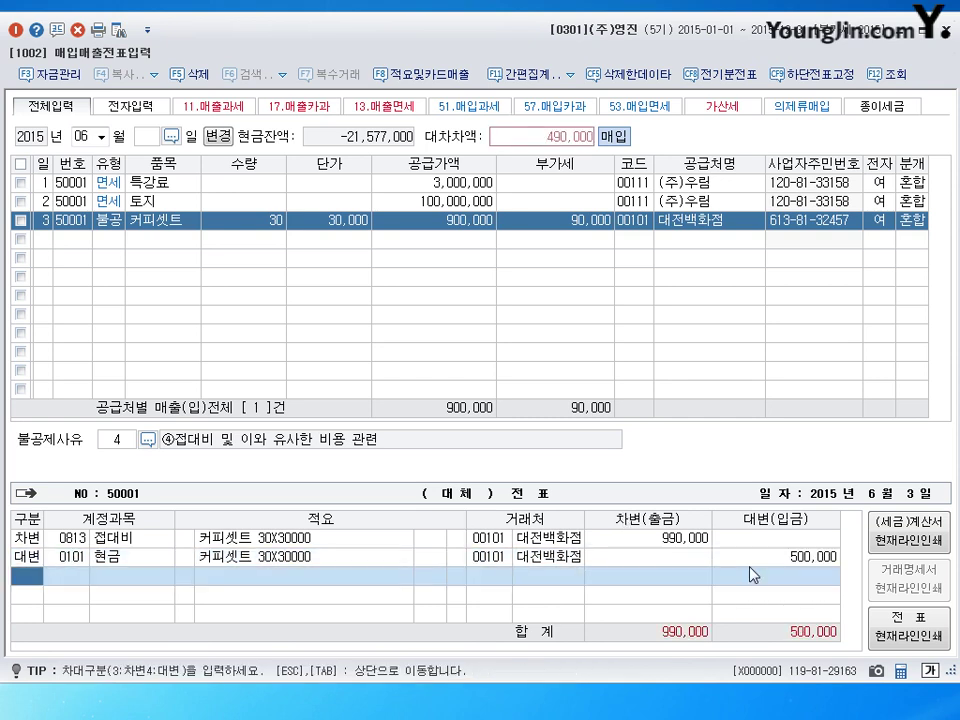
# Add a second credit line to account 253 (미지급금) for the remaining balance and complete the June 3 voucher
pyautogui.write('4')
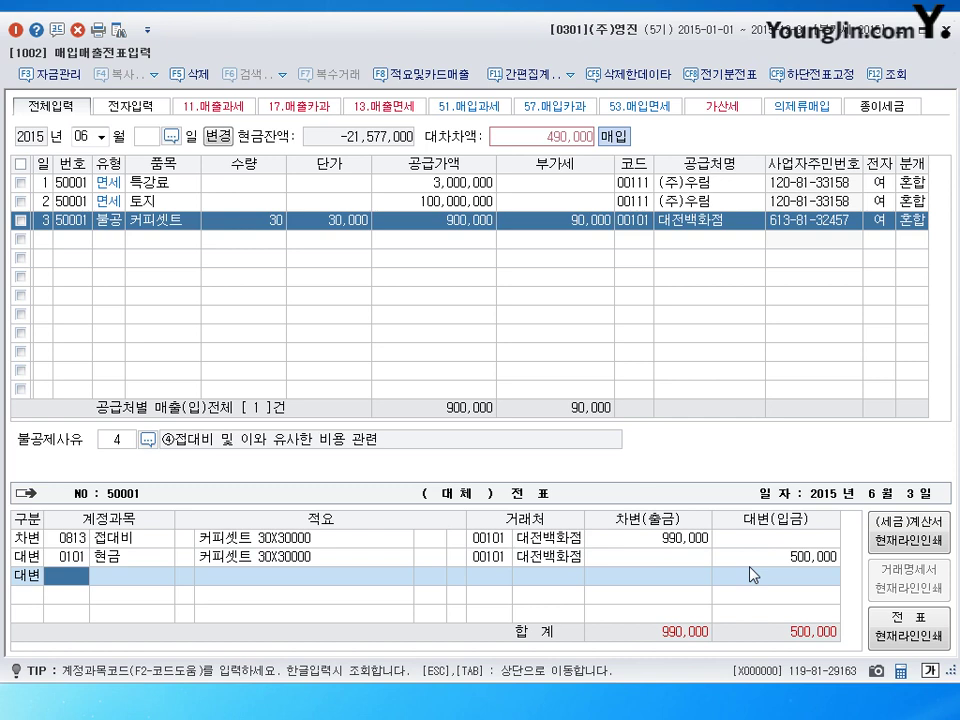
pyautogui.write('253')
pyautogui.press('Return')
pyautogui.press('Return')
pyautogui.press('Return')
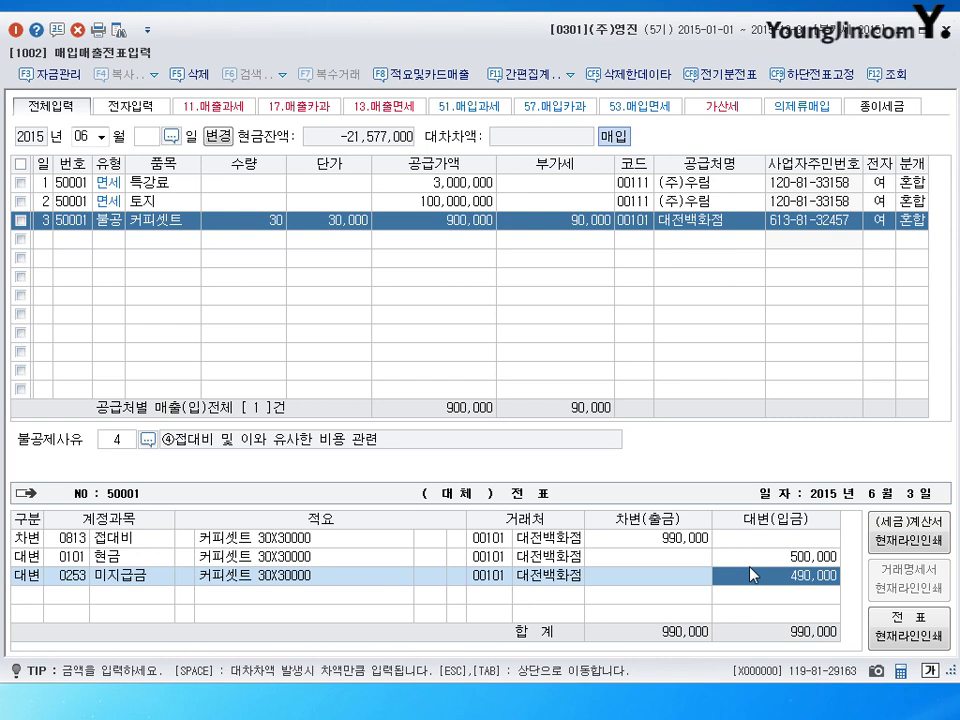
pyautogui.press('Return')
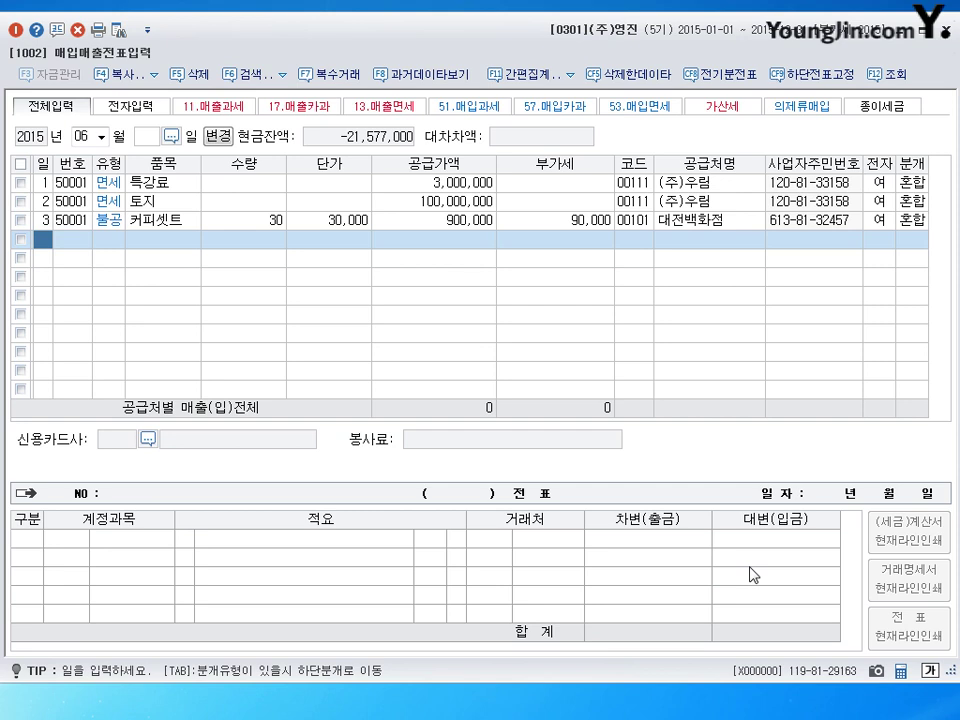
# Start a new voucher line dated June 24
pyautogui.write('24')
pyautogui.press('Return')
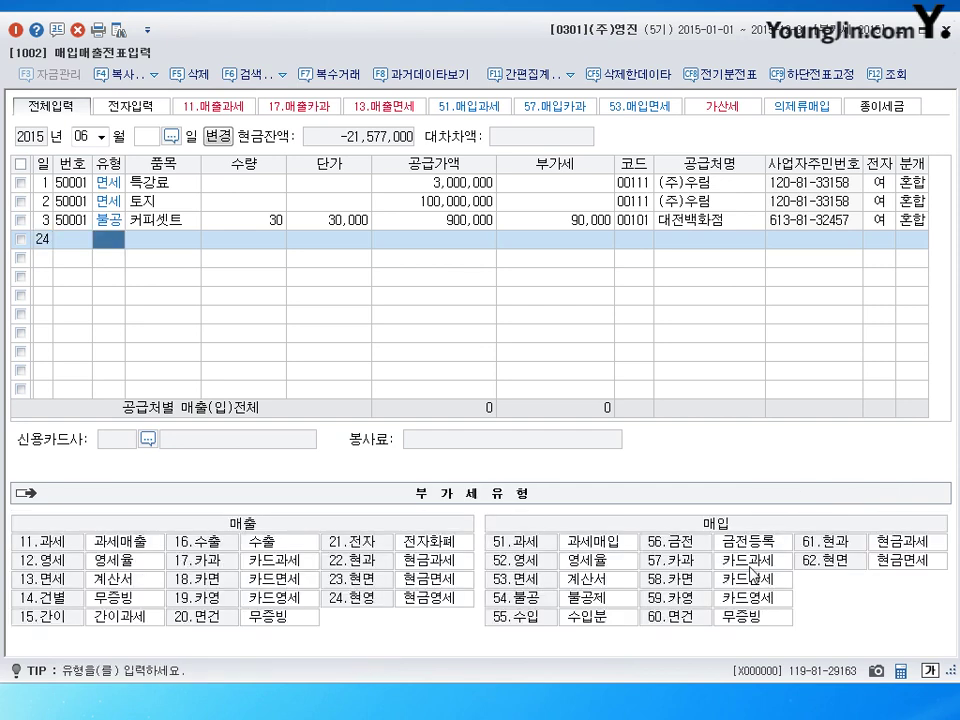
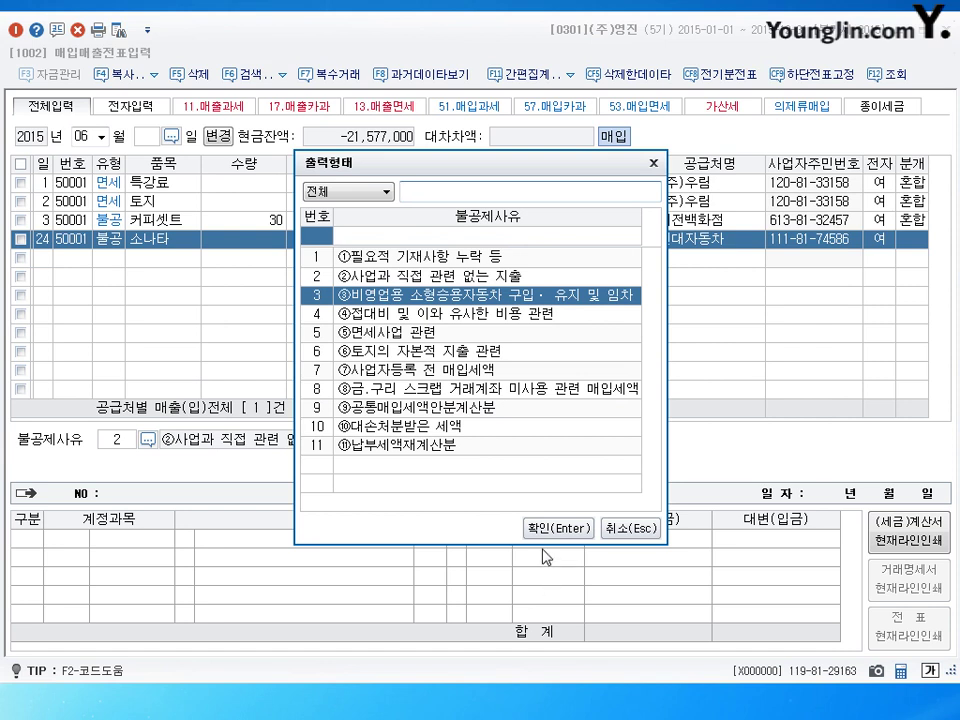
# Apply non-deductible reason ③비영업용 소형승용자동차 구입·유지 및 임차 to the 소나타 purchase and set its journal type to 3 (혼합)
pyautogui.click(547, 532)
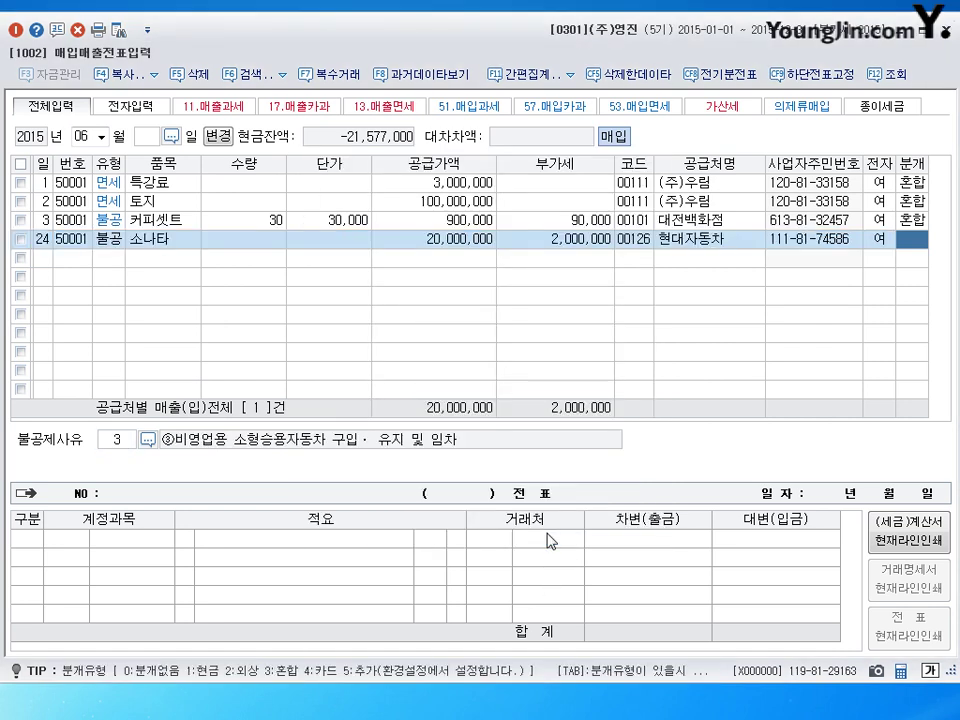
pyautogui.press('3')
pyautogui.press('Return')
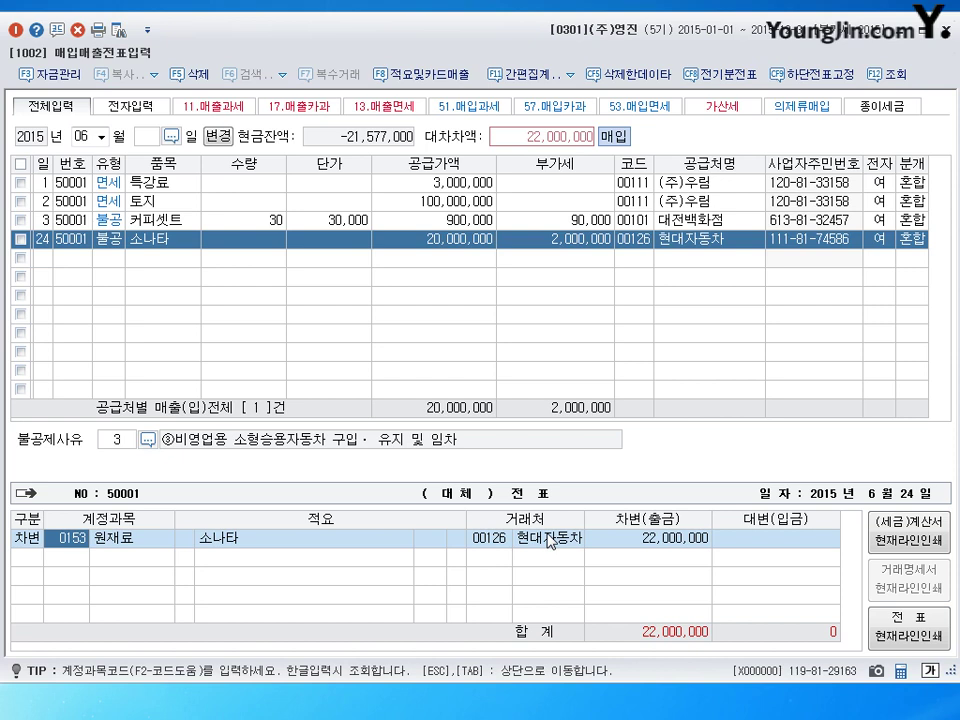
# Change the 소나타 voucher's debit account to 208 (차량운반구), keeping its amount
pyautogui.write('208')
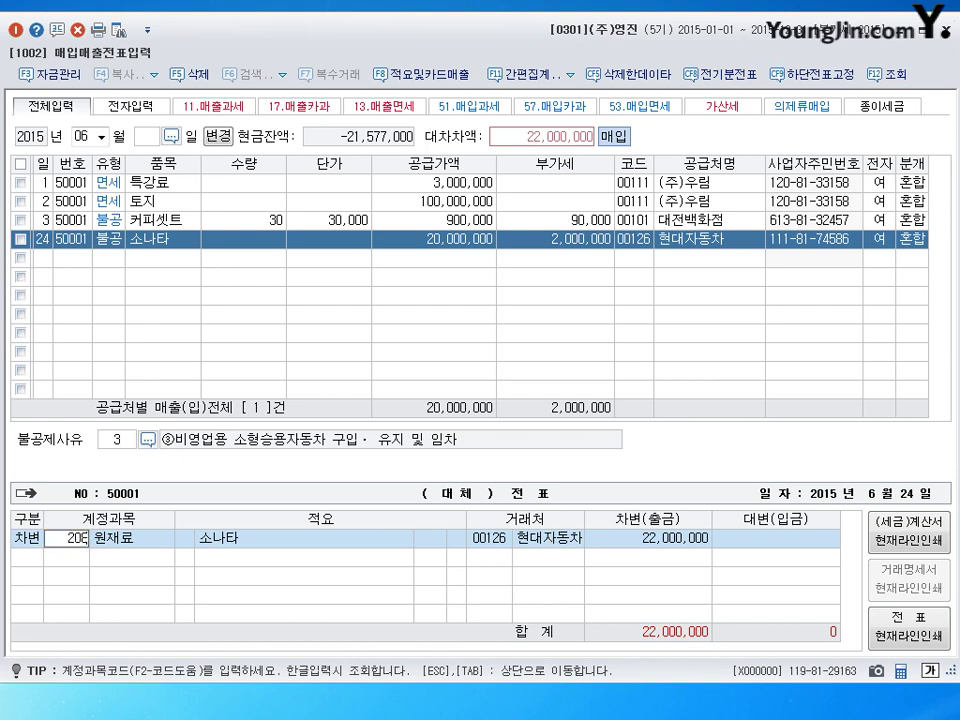
pyautogui.press('Return')
pyautogui.press('Return')
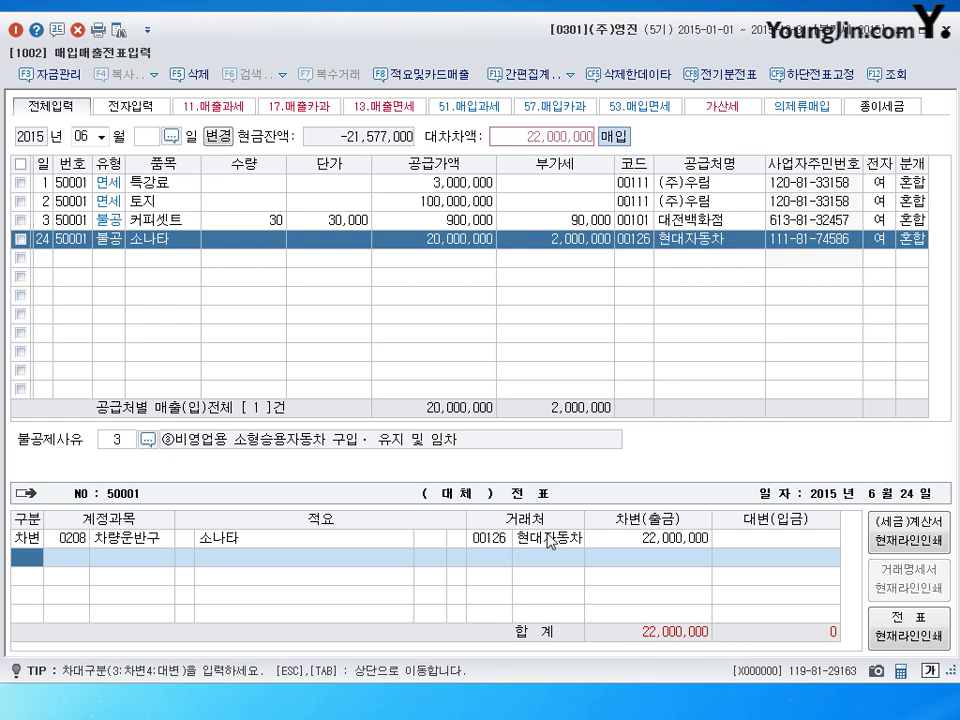
# Add a credit line to the 소나타 voucher with account 101 (현금)
pyautogui.write('4')
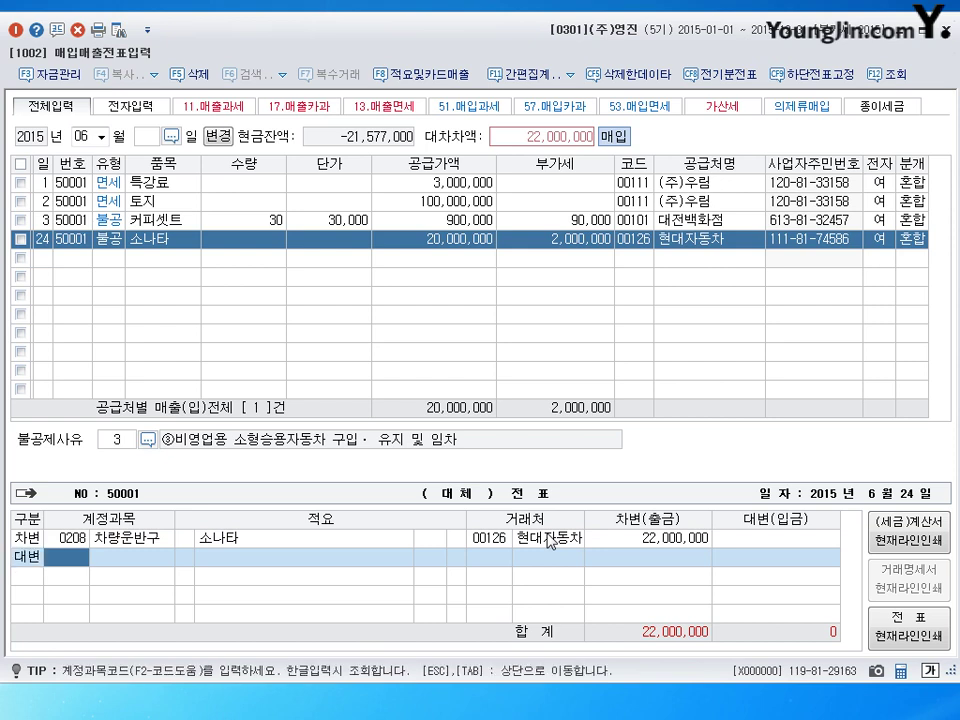
pyautogui.write('101')
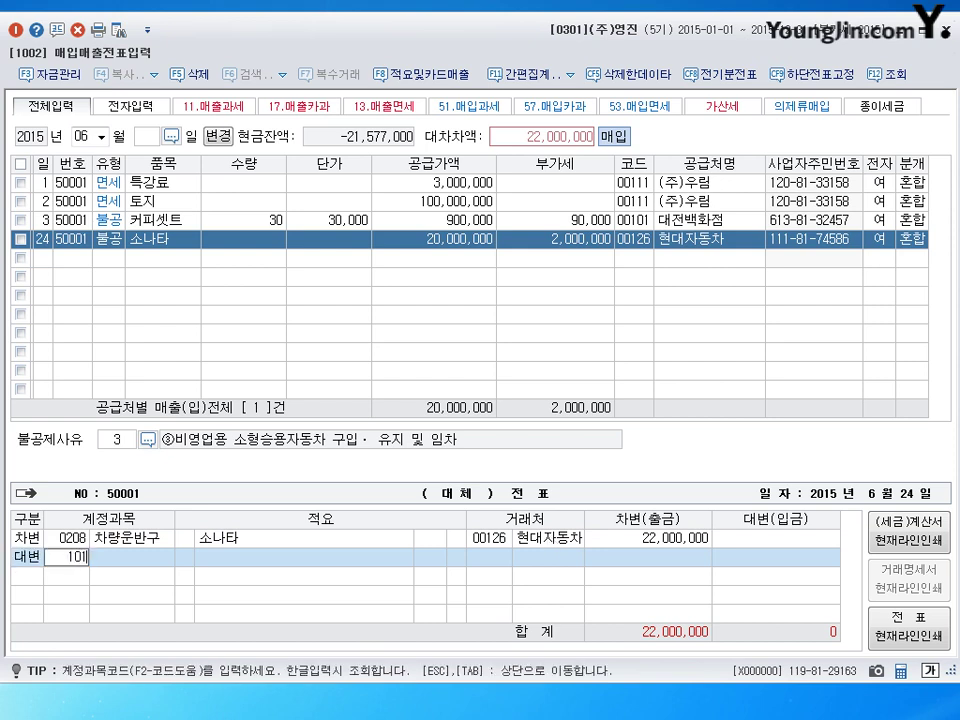
pyautogui.press('Return')
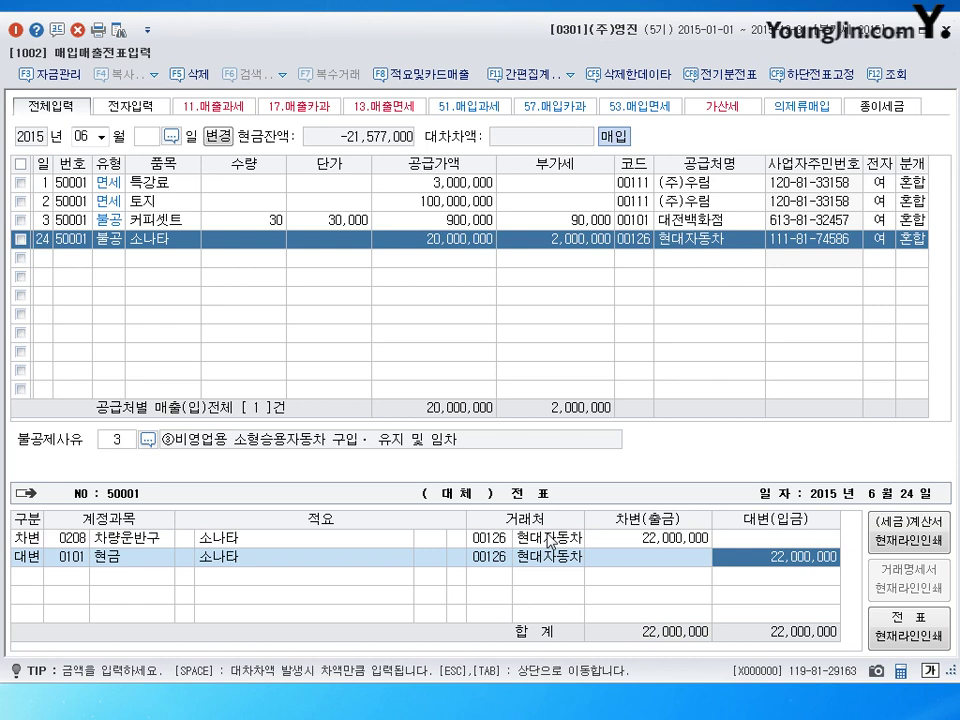
# Change the credit line's account to 131 (선급금)
pyautogui.press('Left')
pyautogui.press('Left')
pyautogui.press('Left')
pyautogui.press('Left')
pyautogui.press('Left')
pyautogui.press('Left')
pyautogui.press('Left')
pyautogui.press('Left')
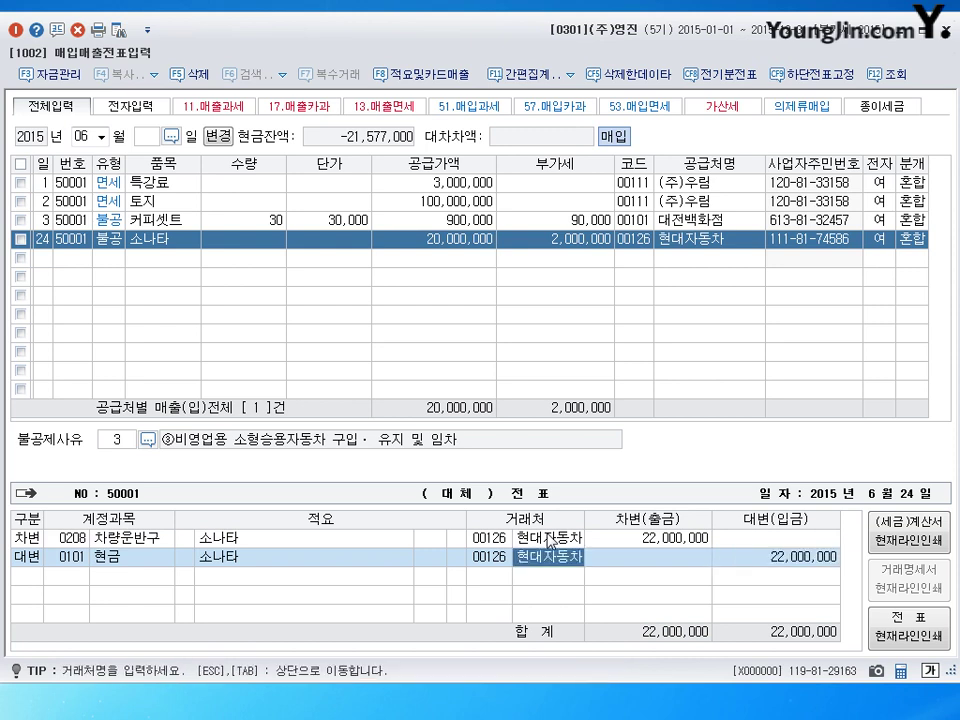
pyautogui.write('131')
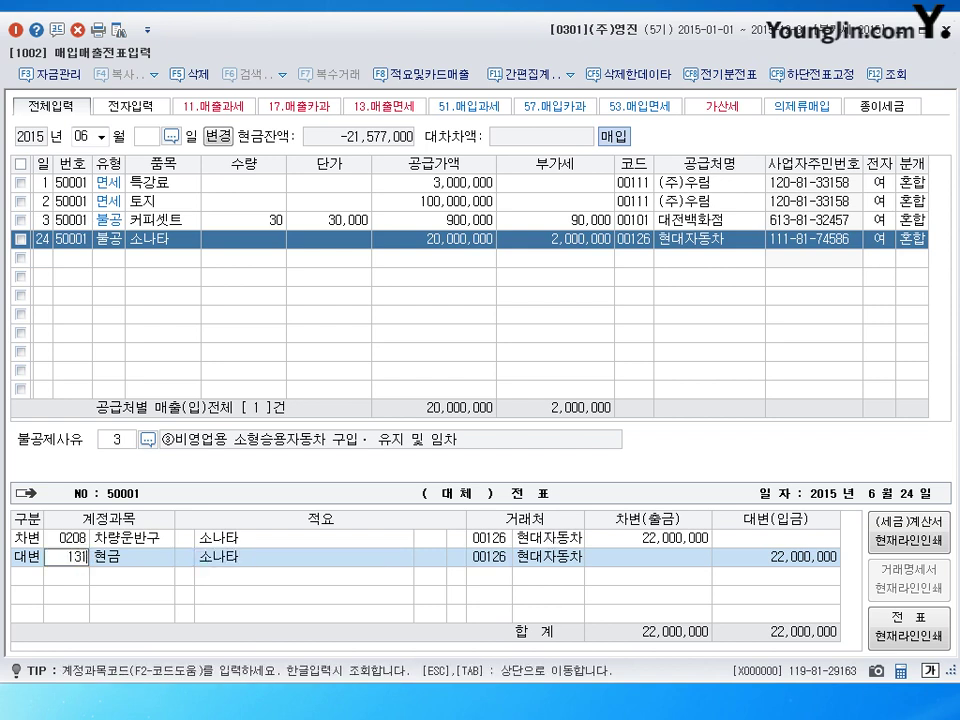
pyautogui.press('Return')
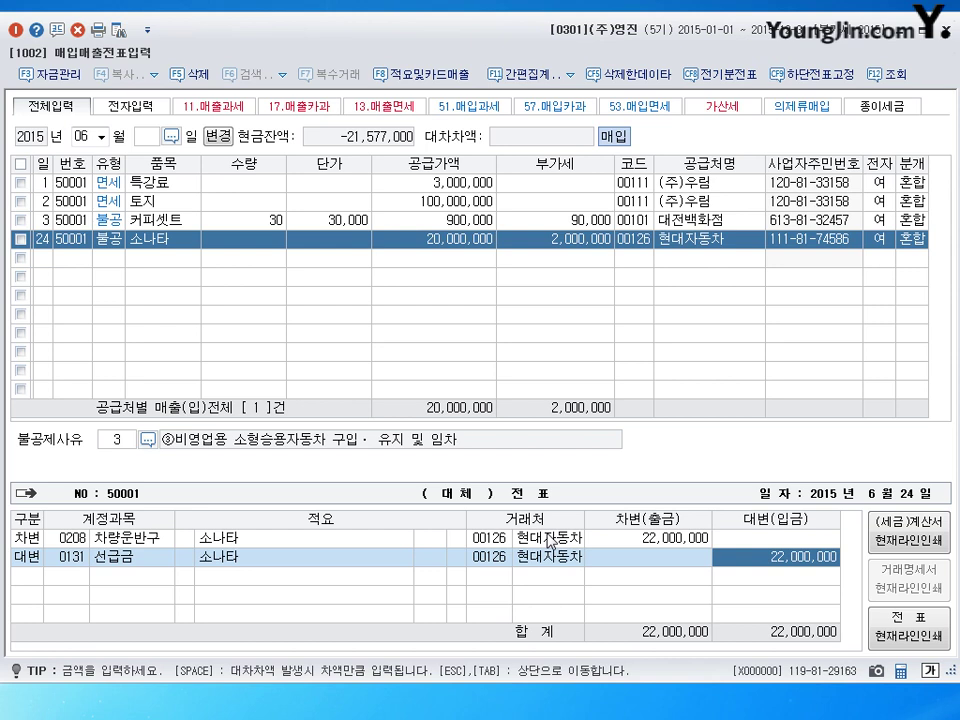
# Set the 소나타 voucher's 선급금 credit to 100,000 and credit the remaining 21,900,000 to account 253 (미지급금)
pyautogui.write('100000')
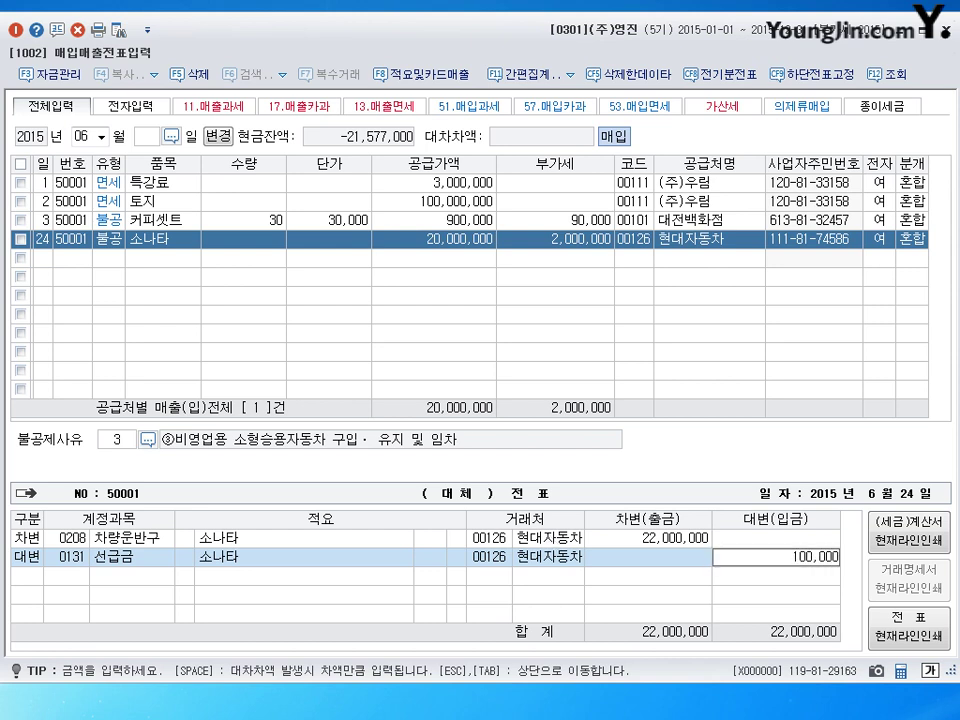
pyautogui.press('Return')
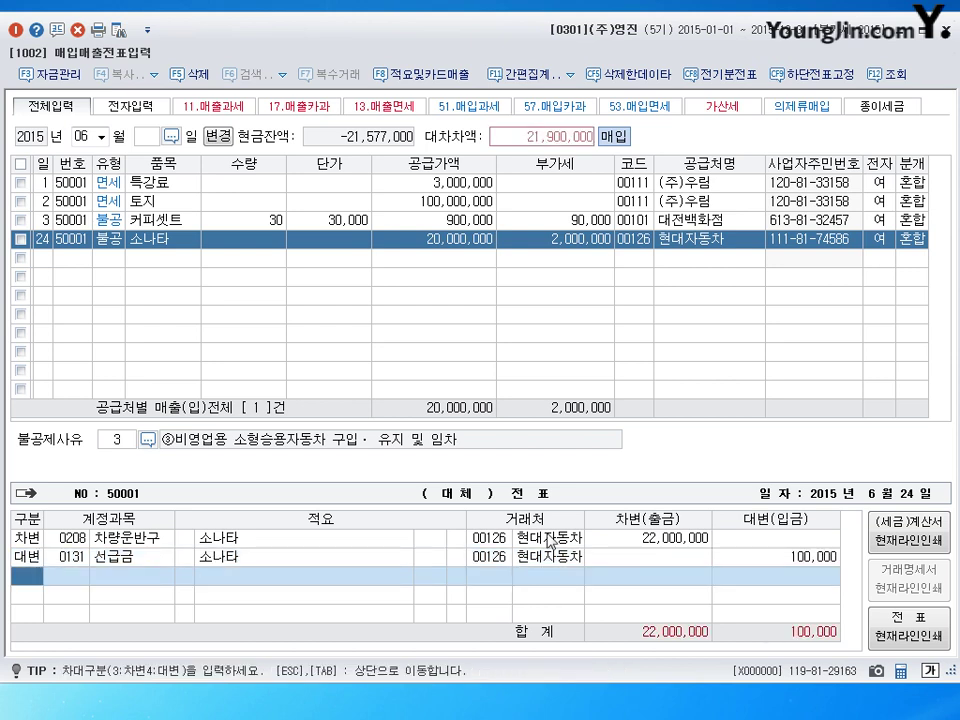
pyautogui.write('4')
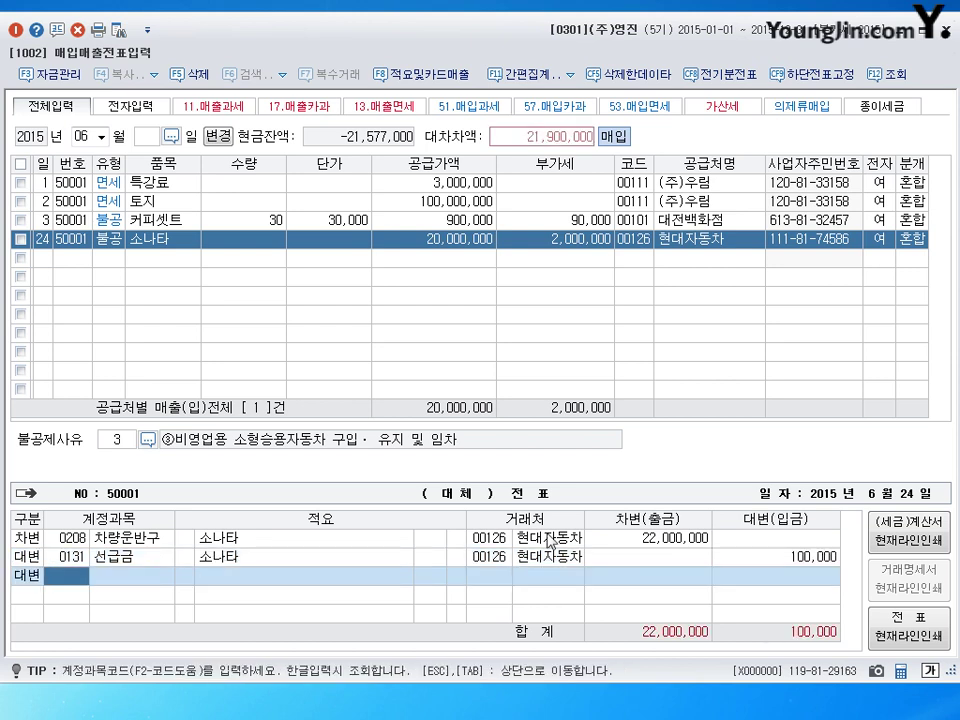
pyautogui.write('253')
pyautogui.press('Return')
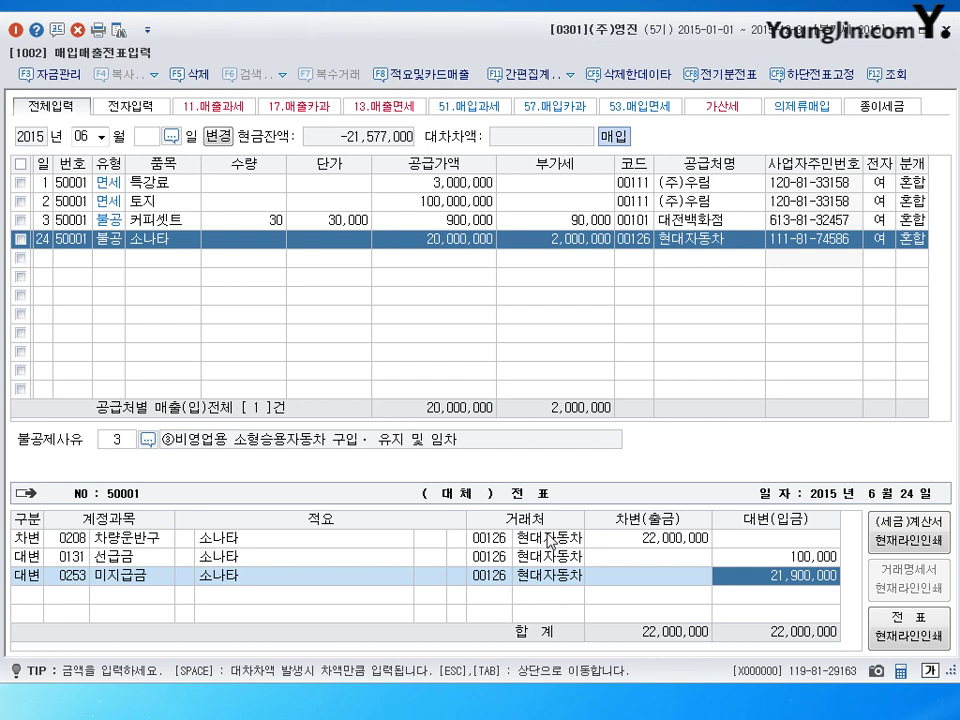
pyautogui.press('Return')
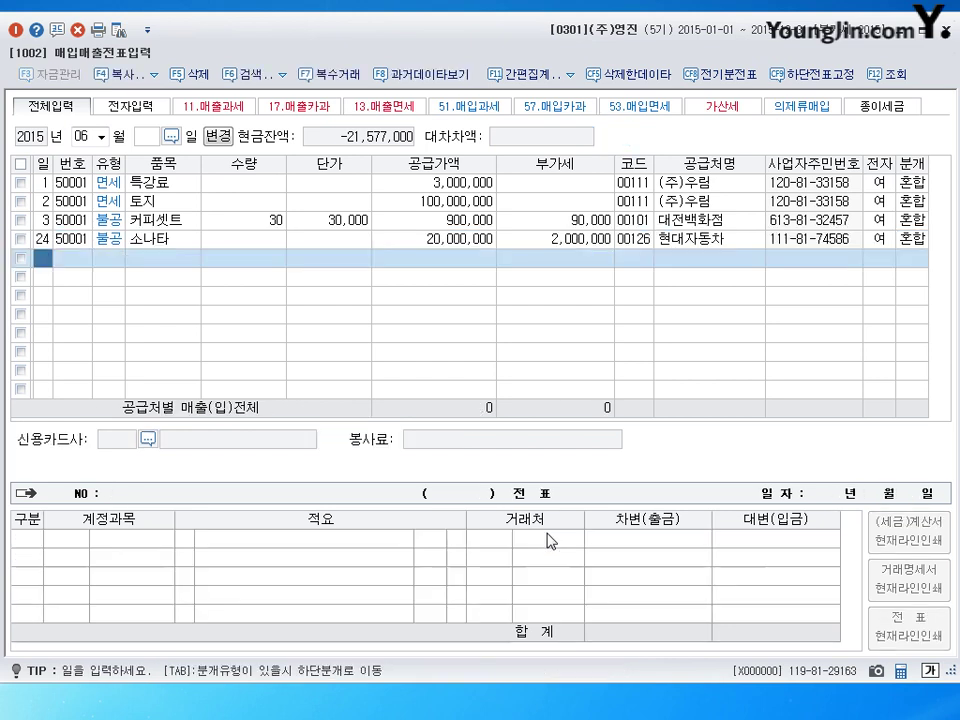
# Add a purchase dated the 25th with type 54 (불공), item 승용차 and a supply amount of 9,000,000
pyautogui.write('25')
pyautogui.press('Return')
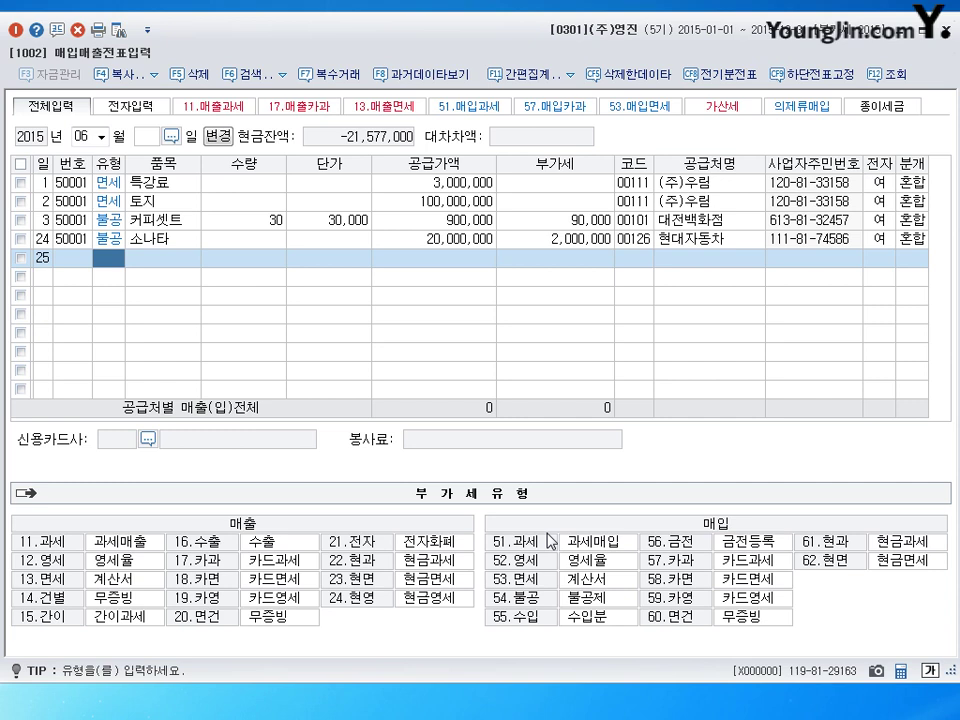
pyautogui.write('54')
pyautogui.press('Return')
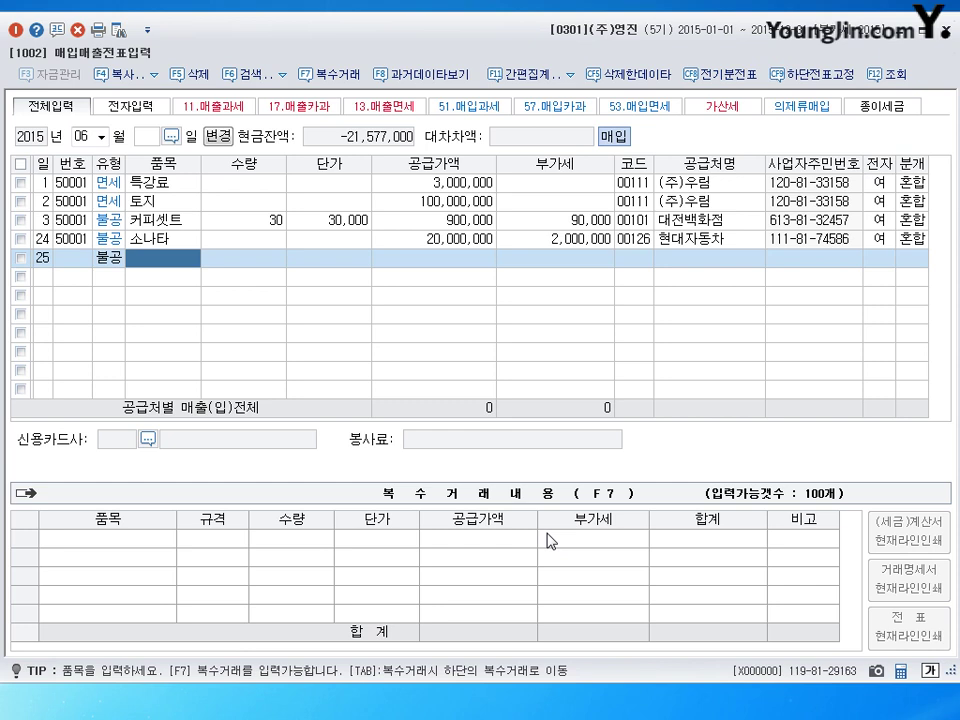
pyautogui.write('승용차')
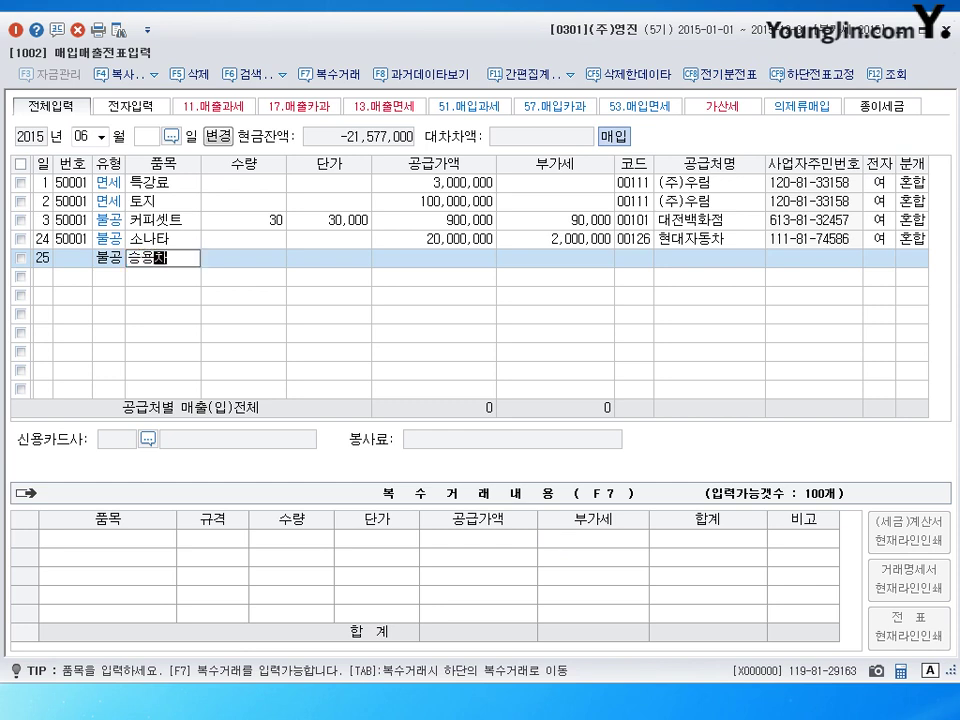
pyautogui.press('Hangul')
pyautogui.press('Return')
pyautogui.press('Return')
pyautogui.write('9000000')
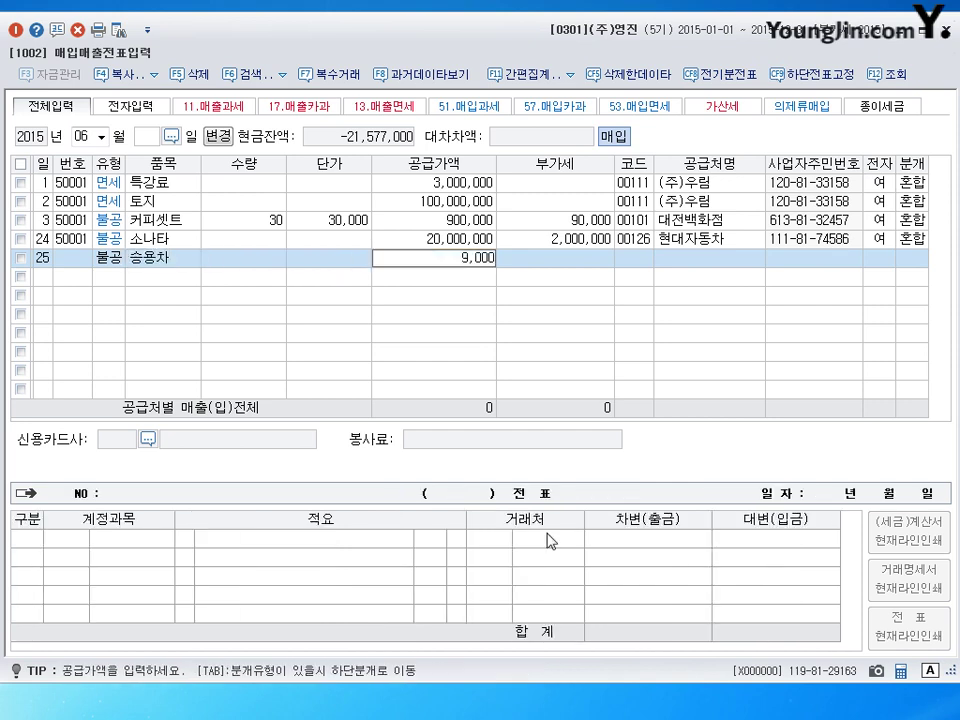
pyautogui.press('Return')
# Assign 현대자동차 as the 승용차 purchase's supplier and mark it as an electronic invoice (1, 여)
pyautogui.write('00126')
pyautogui.press('Return')
pyautogui.press('Return')
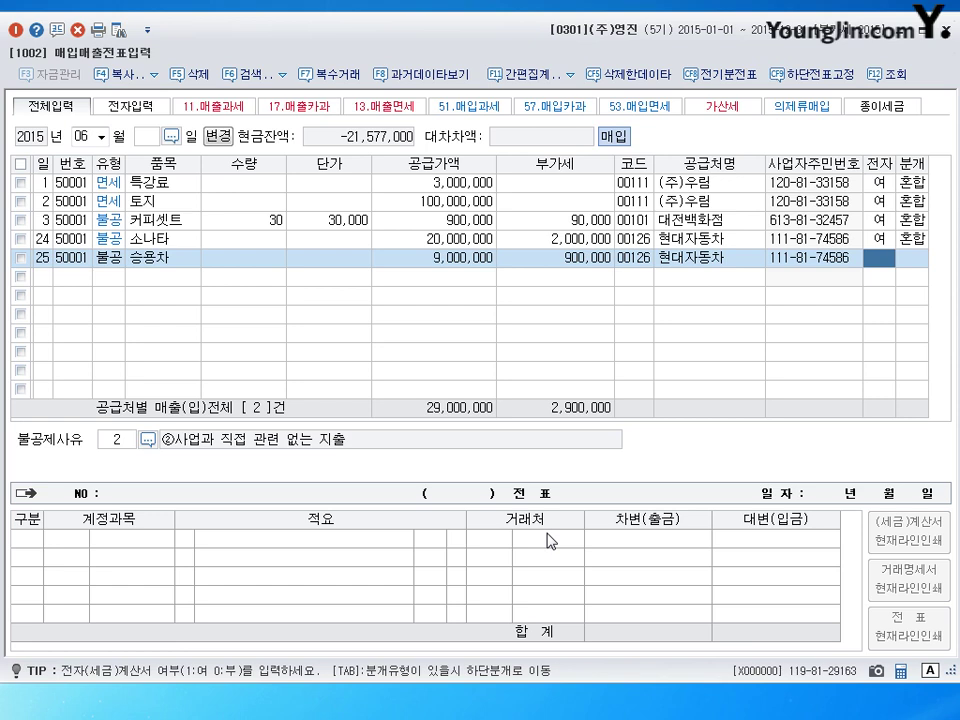
pyautogui.write('1')
pyautogui.press('Return')
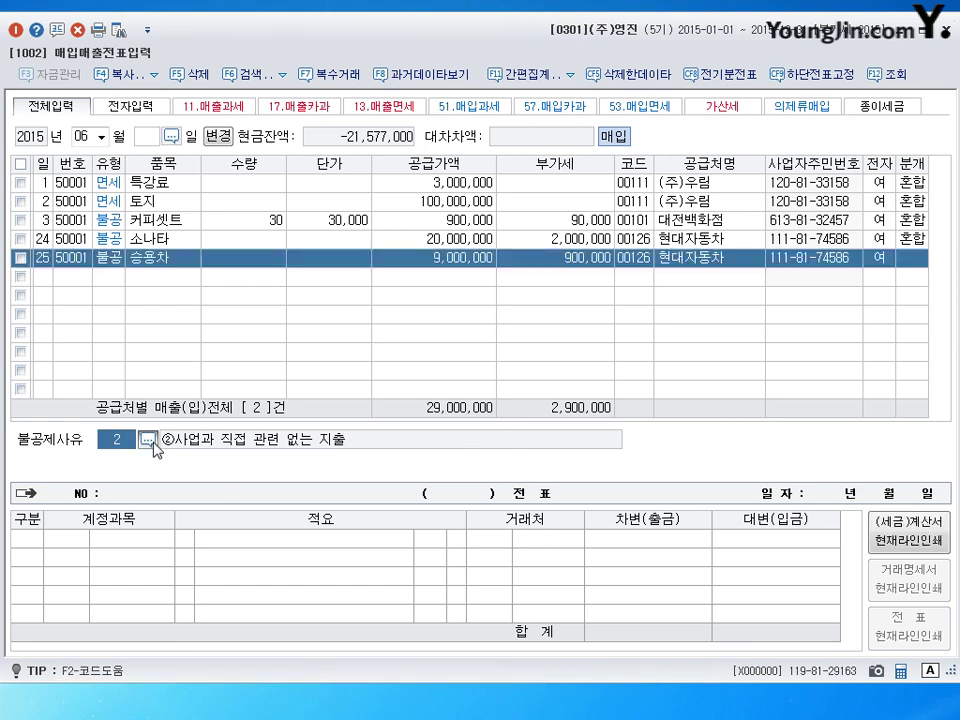
# Change the 승용차 purchase's tax type to 51 (과세) and set its journal type to 3 (혼합)
pyautogui.click(108, 262)
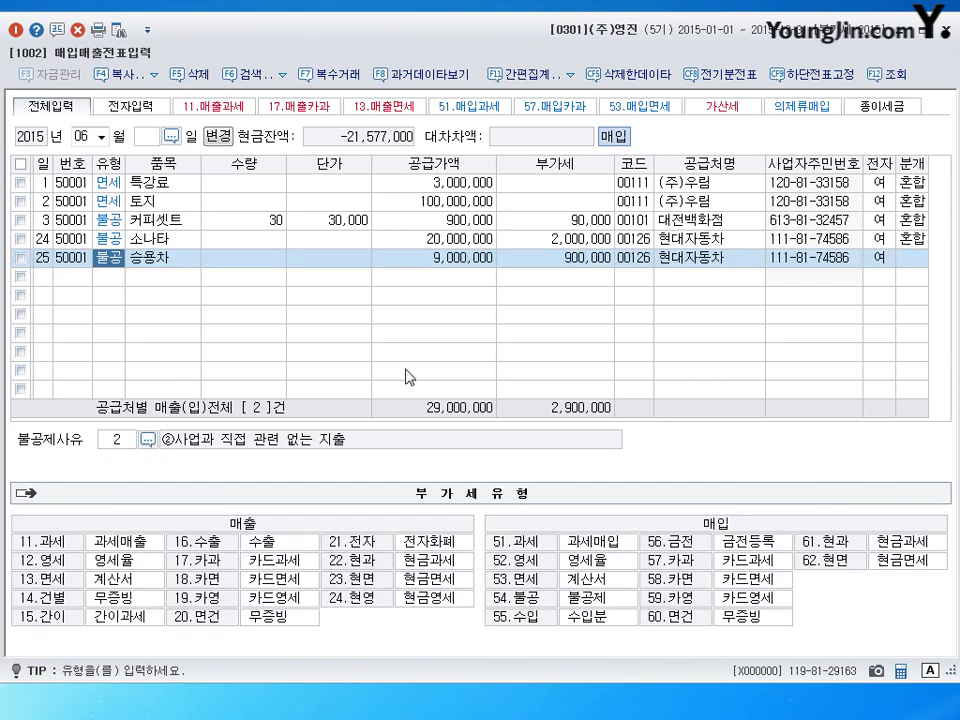
pyautogui.write('51')
pyautogui.press('Return')
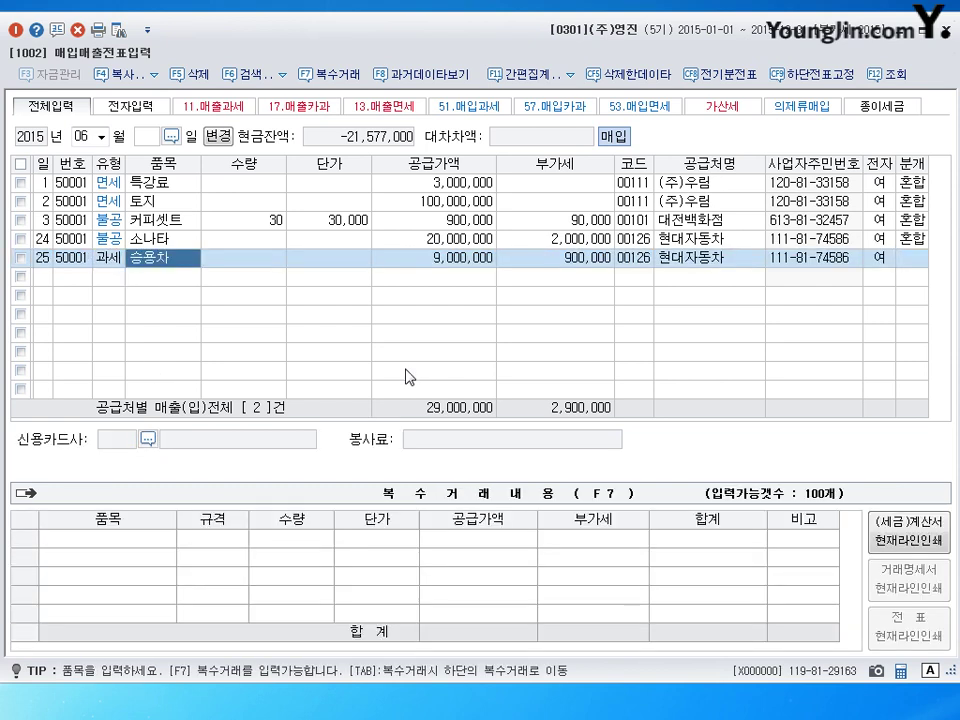
pyautogui.click(110, 258)
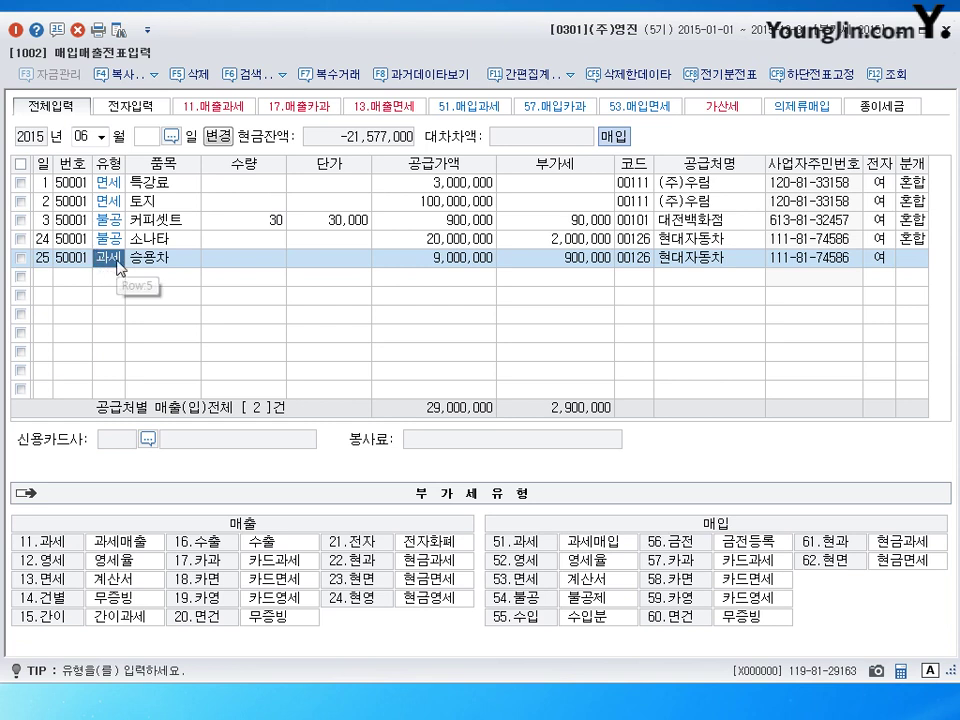
pyautogui.click(878, 258)
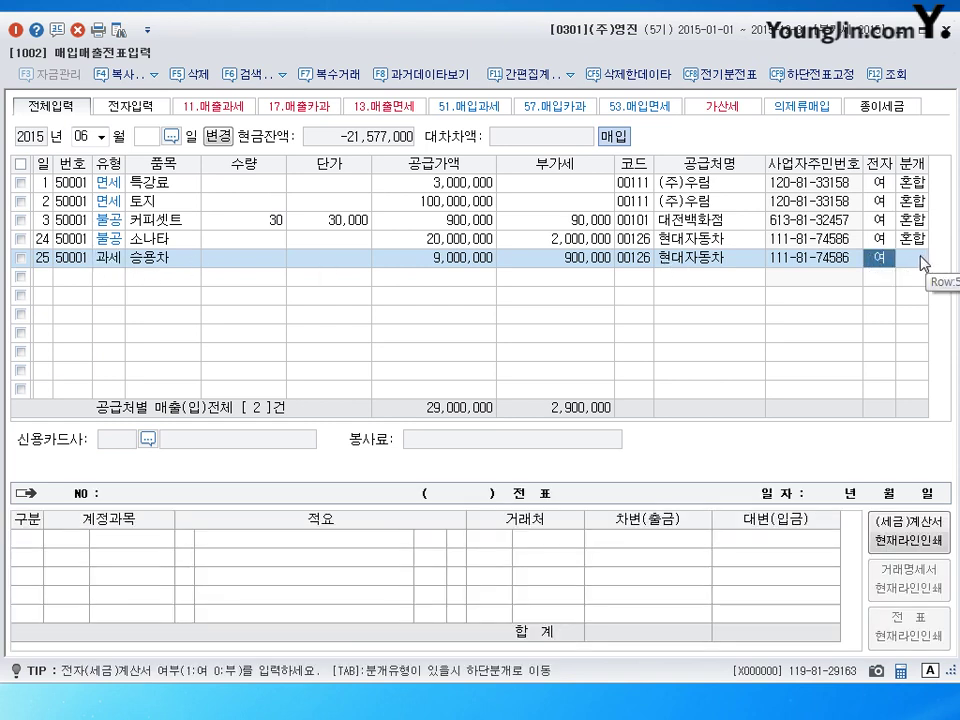
pyautogui.click(922, 262)
pyautogui.write('3')
pyautogui.press('Return')
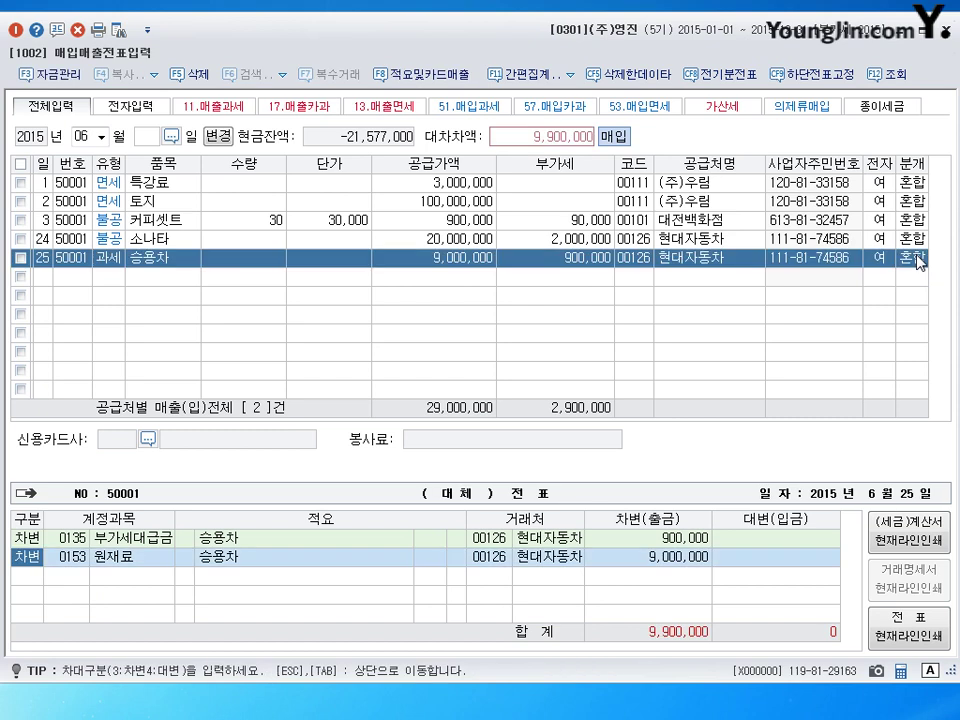
# Change the 승용차 voucher's 원재료 debit line to account 208 (차량운반구) with an amount of 9,700,000
pyautogui.press('Return')
pyautogui.write('208')
pyautogui.press('Return')
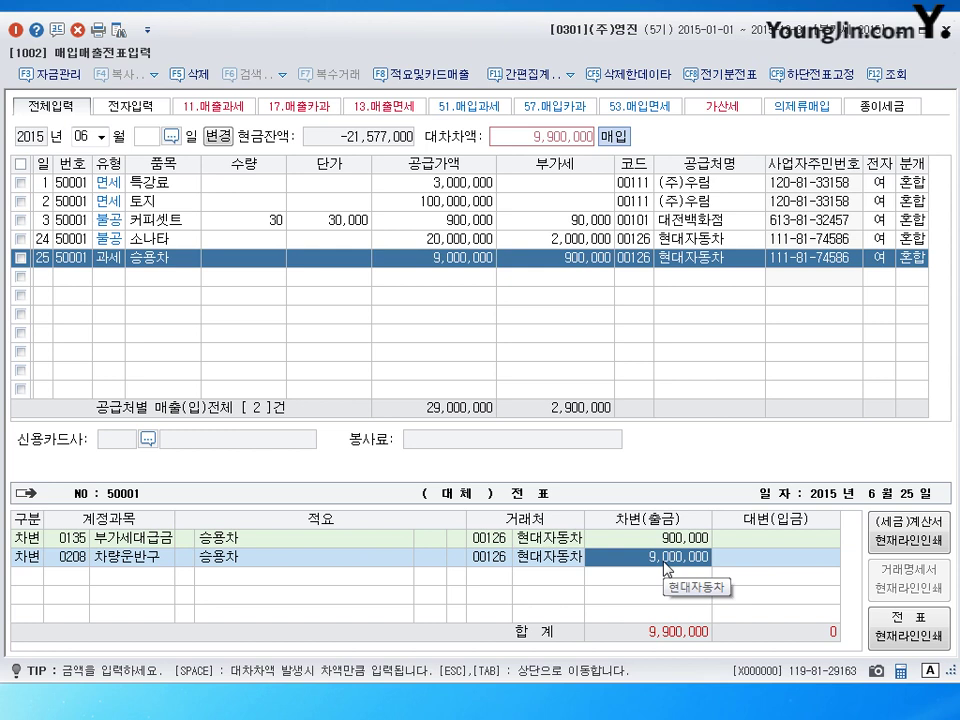
pyautogui.write('9700000')
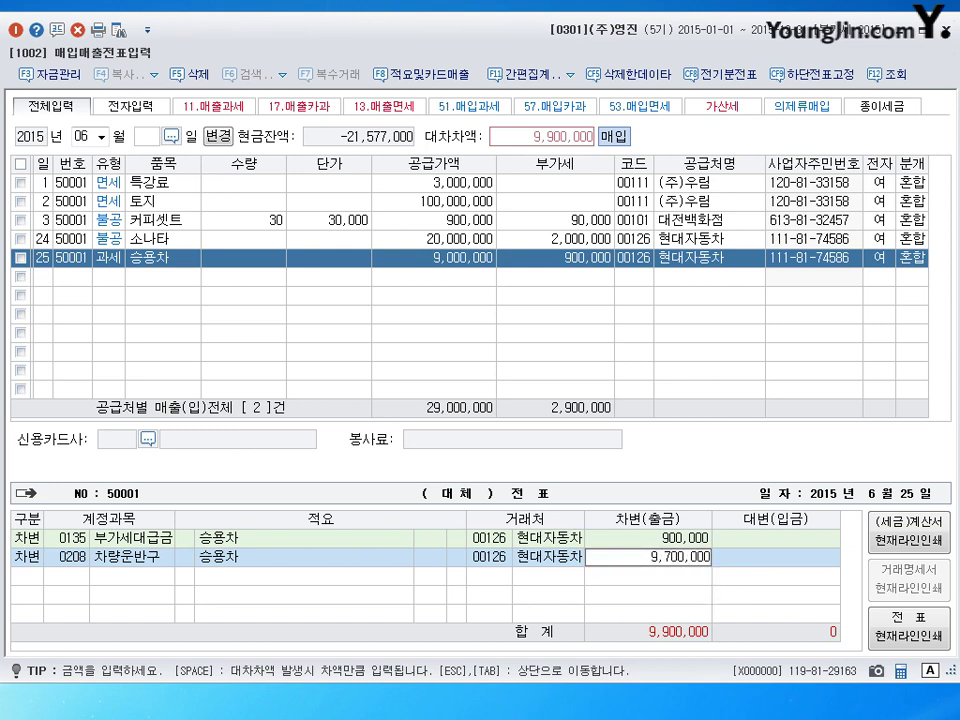
pyautogui.press('Return')
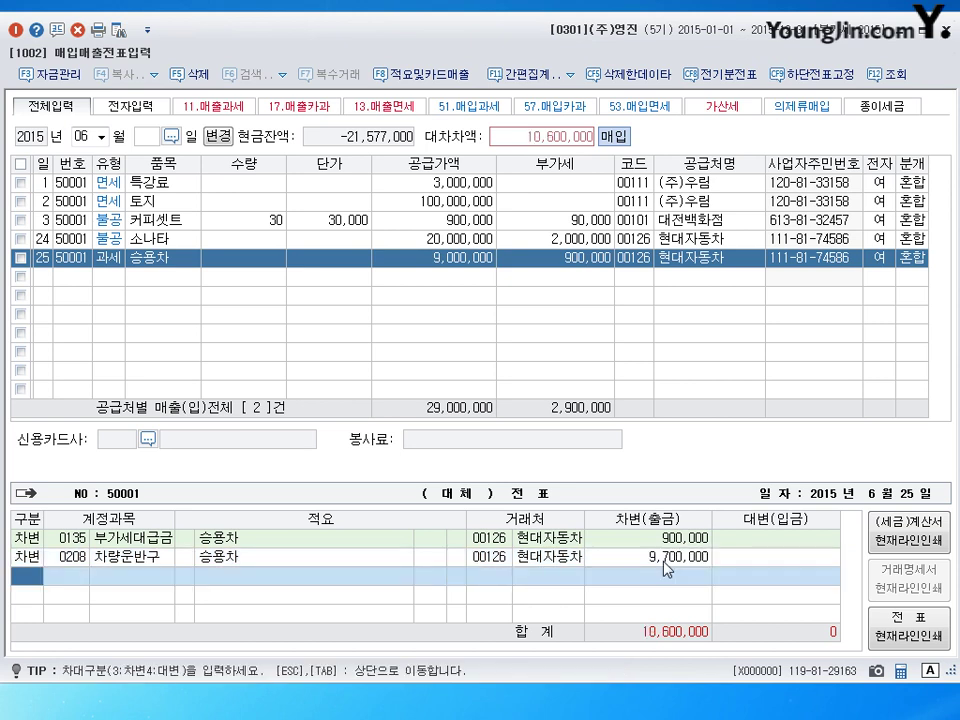
# Add a credit line of 700,000 to the 승용차 voucher with account 101 (현금)
pyautogui.write('4')
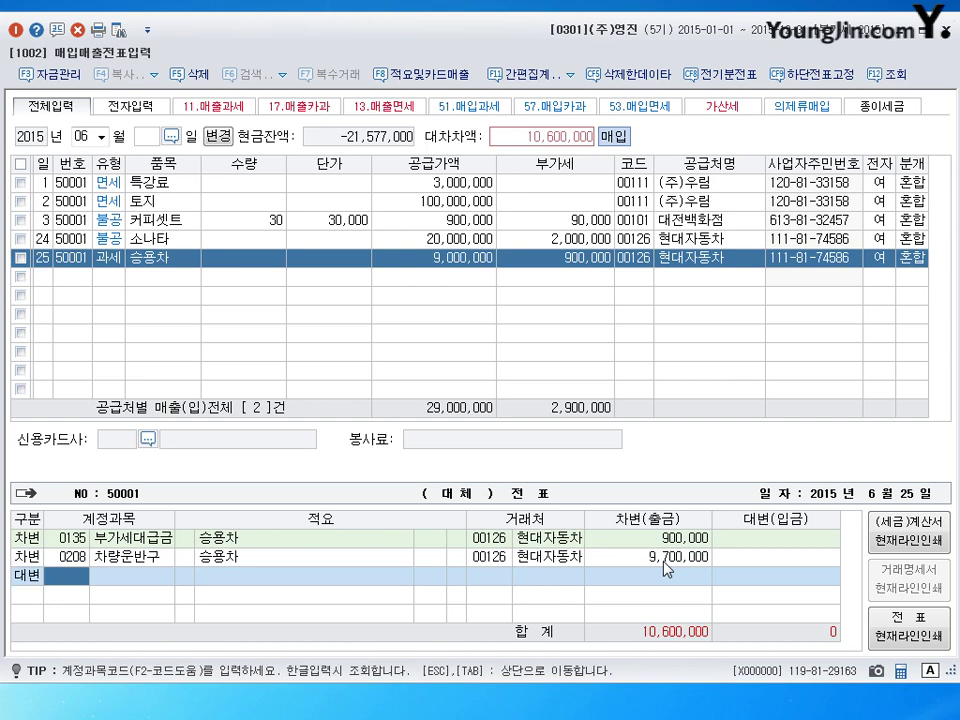
pyautogui.write('101')
pyautogui.press('Return')
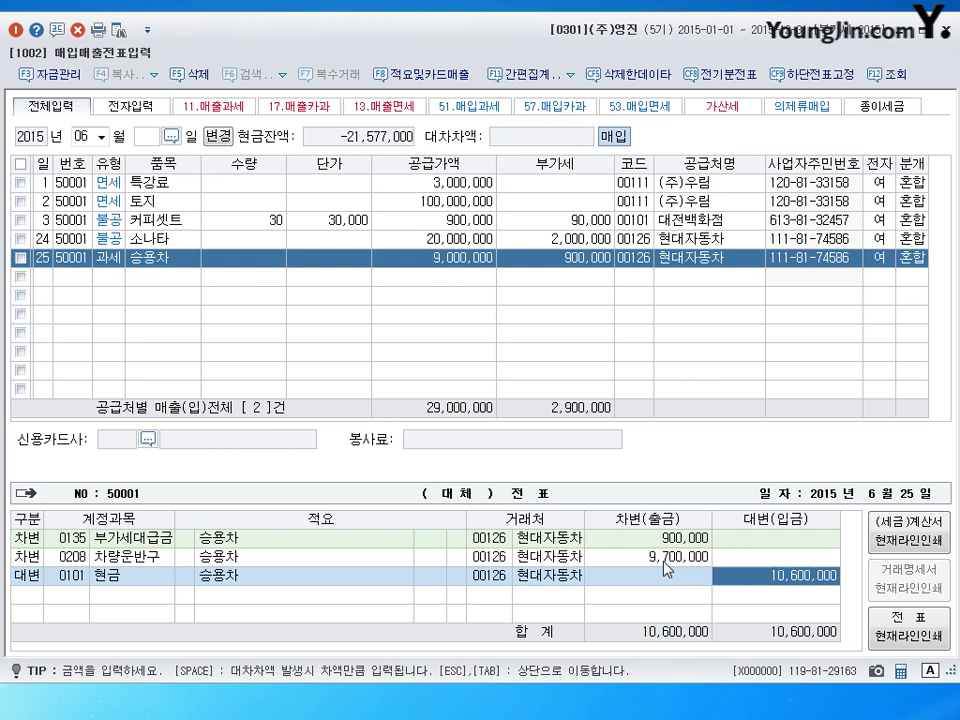
pyautogui.write('700000')
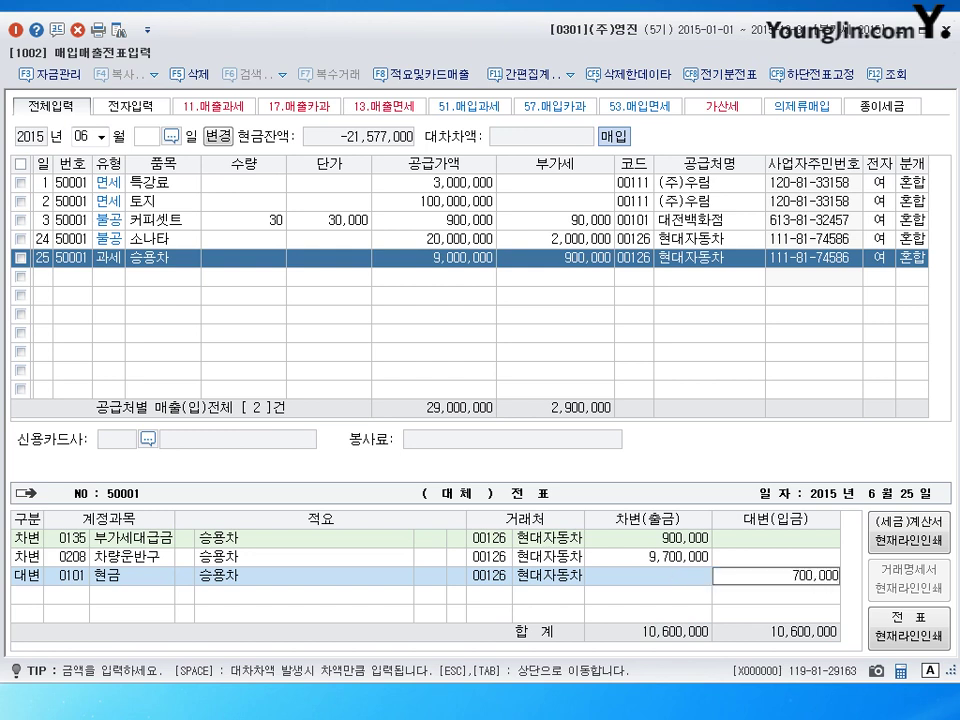
pyautogui.press('Return')
# Credit the remaining 9,900,000 of the 승용차 voucher to account 253 (미지급금) and finish the entry
pyautogui.write('4')
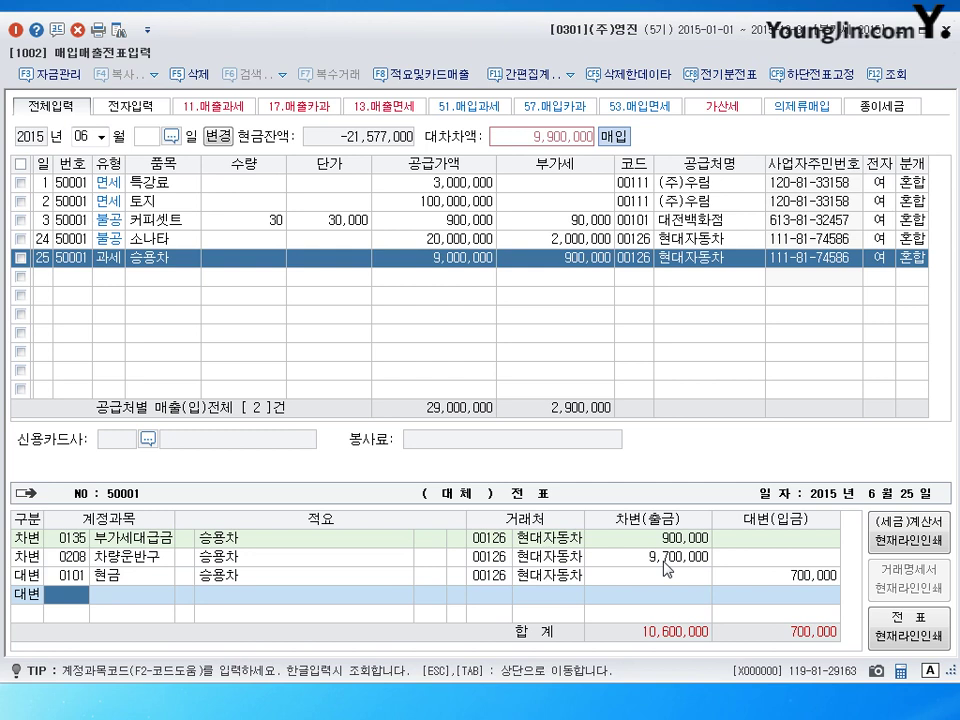
pyautogui.write('253')
pyautogui.press('Return')
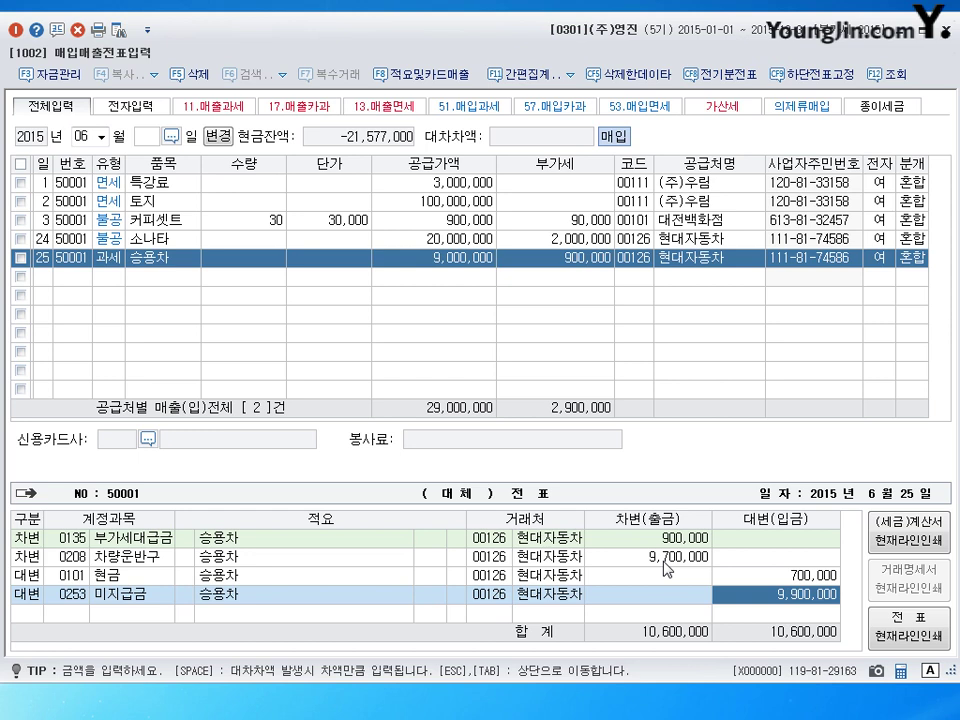
pyautogui.press('Return')
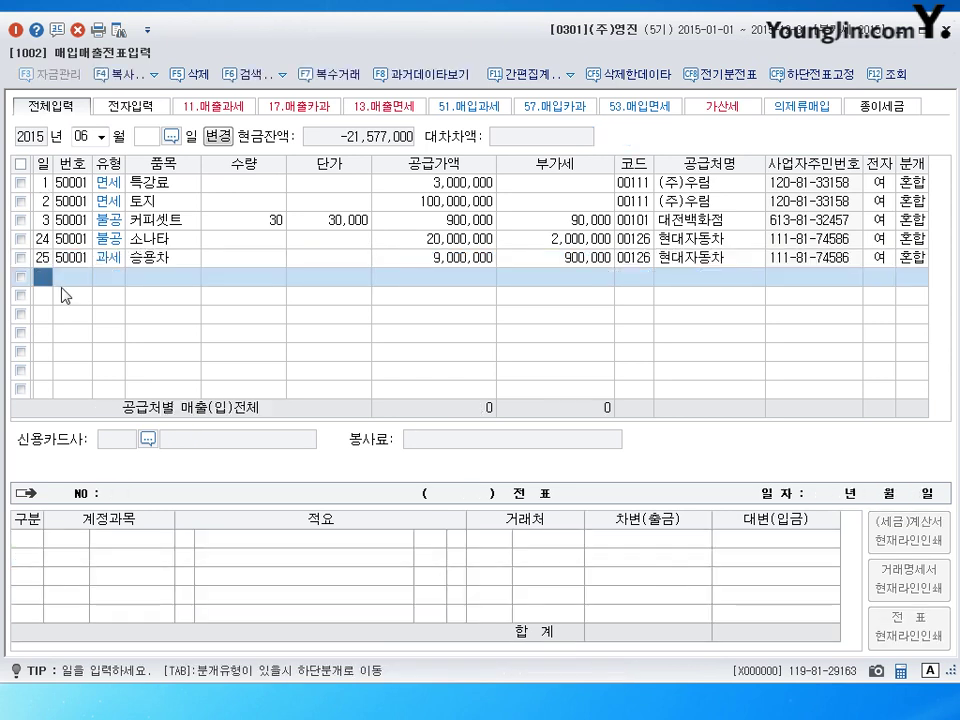
# Change the day of the 소나타 purchase to 4 and the day of the 승용차 purchase to 5
pyautogui.click(40, 238)
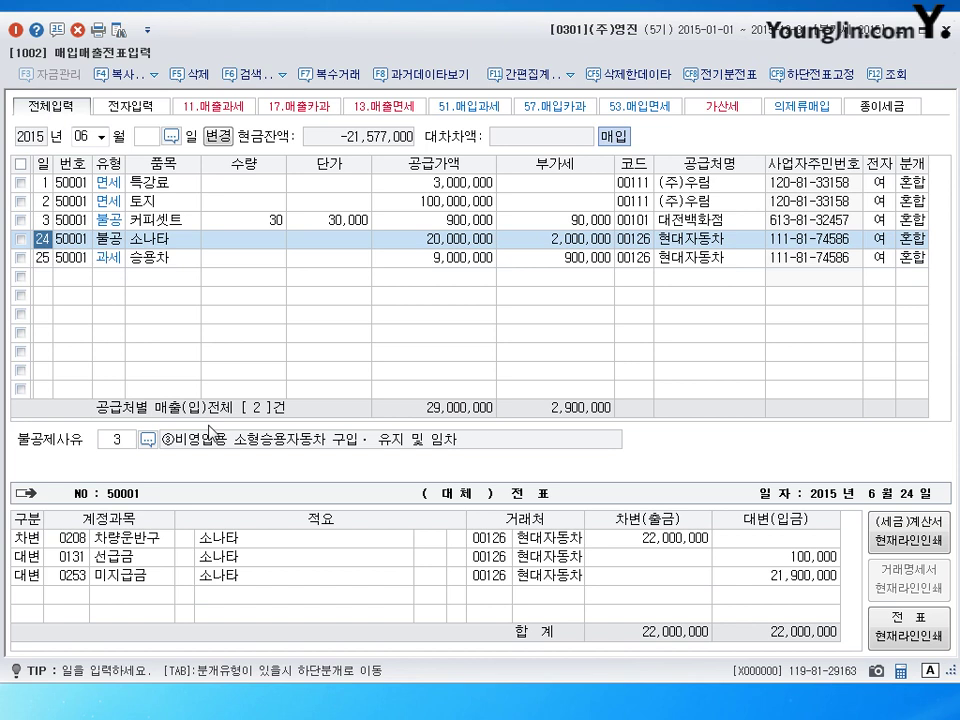
pyautogui.write('4')
pyautogui.press('Down')
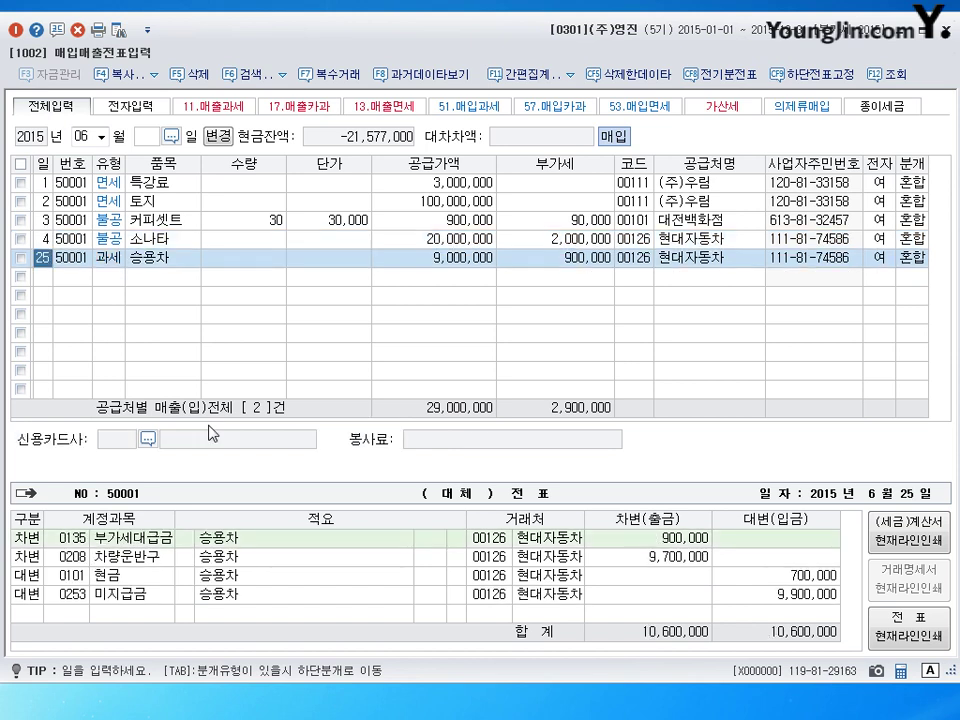
pyautogui.write('5')
pyautogui.press('Up')
pyautogui.press('Down')
pyautogui.press('Down')
# Add a purchase dated the 6th with type 54 (불공), item K5 대여 and a supply amount of 500,000
pyautogui.write('6')
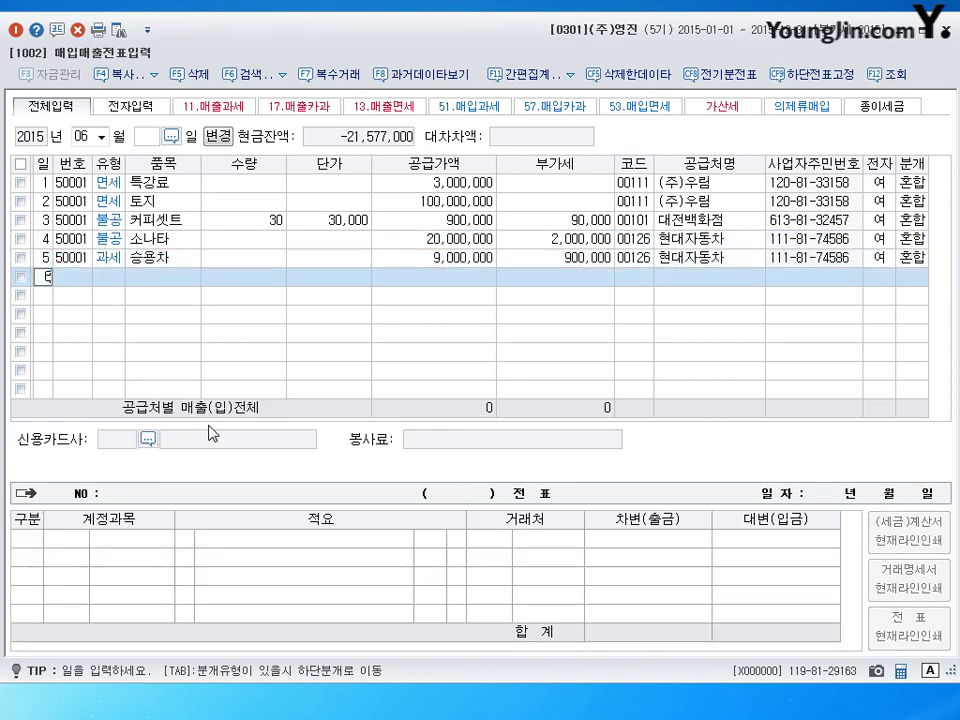
pyautogui.press('Return')
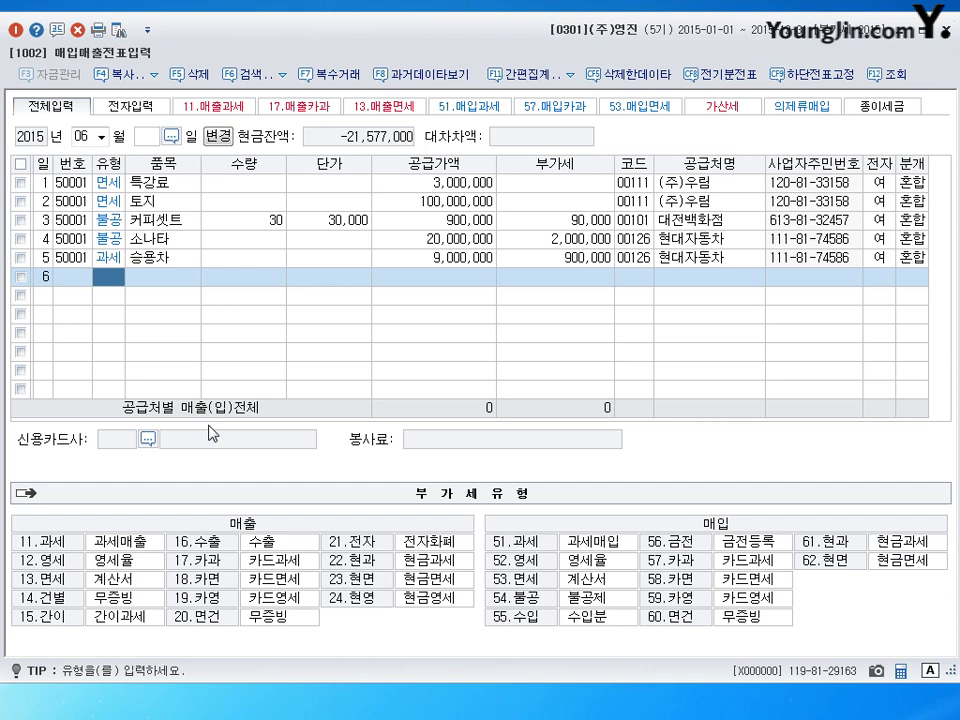
pyautogui.write('54')
pyautogui.press('Return')
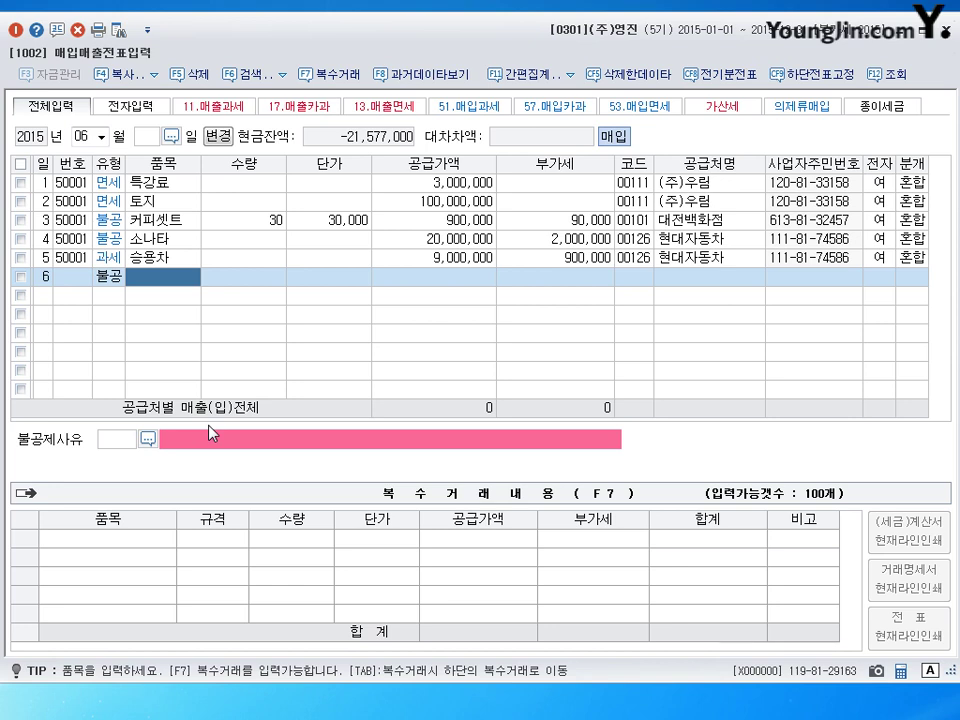
pyautogui.write('K5')
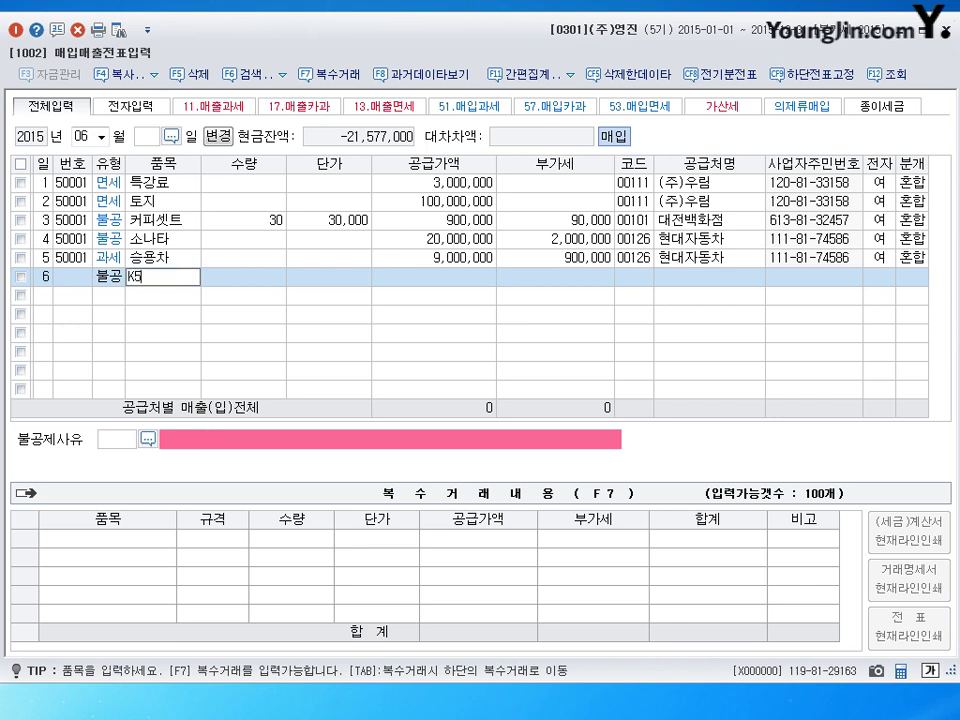
pyautogui.press('Hangul')
pyautogui.write('대여')
pyautogui.press('Return')
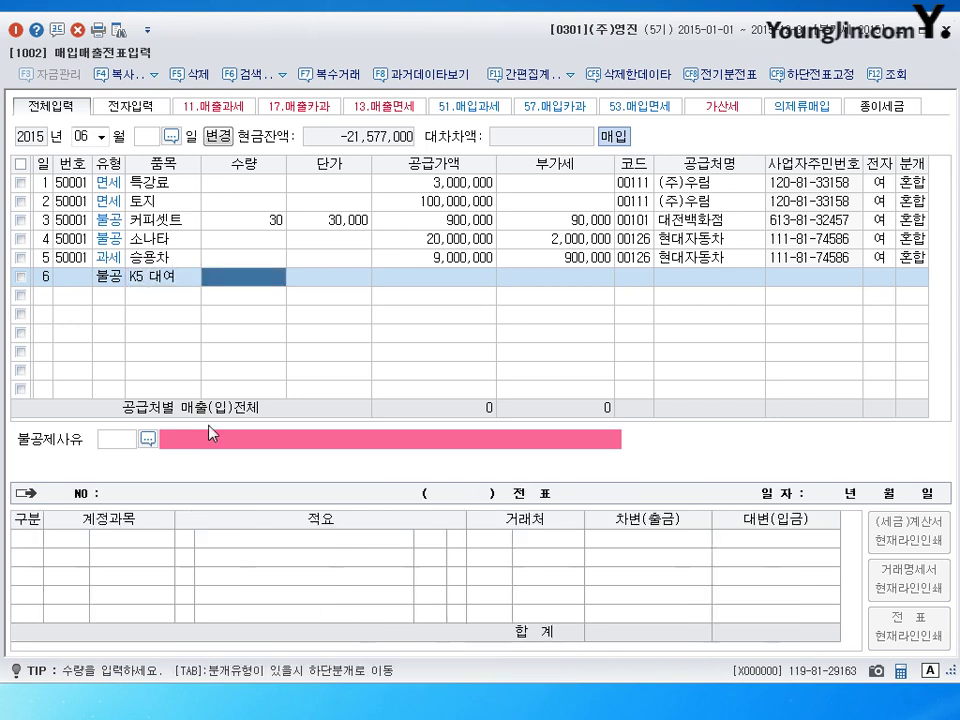
pyautogui.press('Return')
pyautogui.press('Return')
pyautogui.write('500,000')
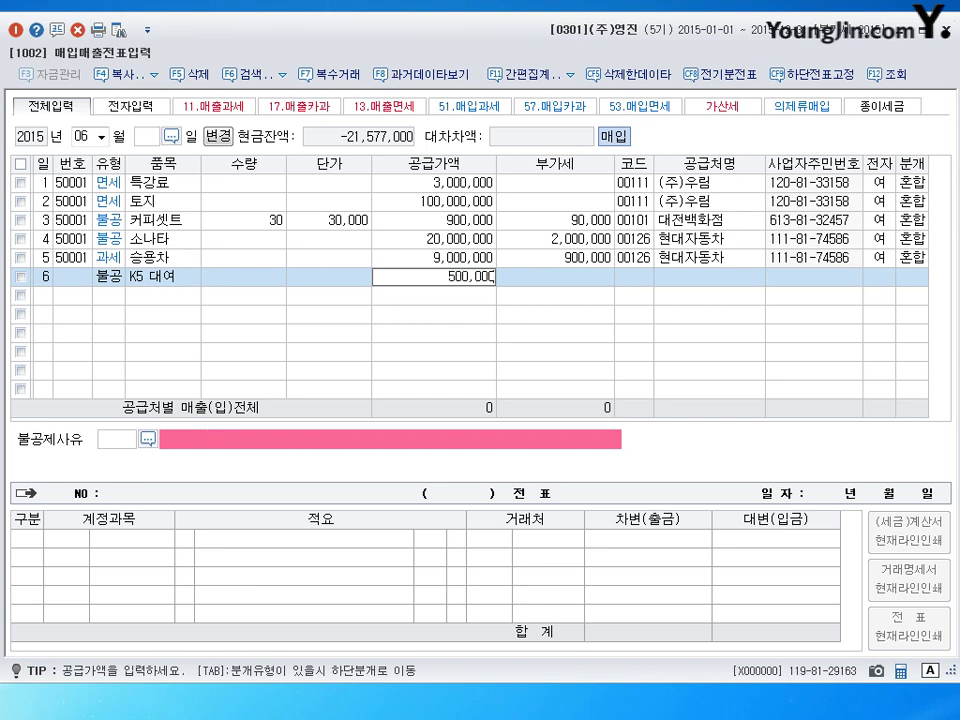
pyautogui.press('Return')
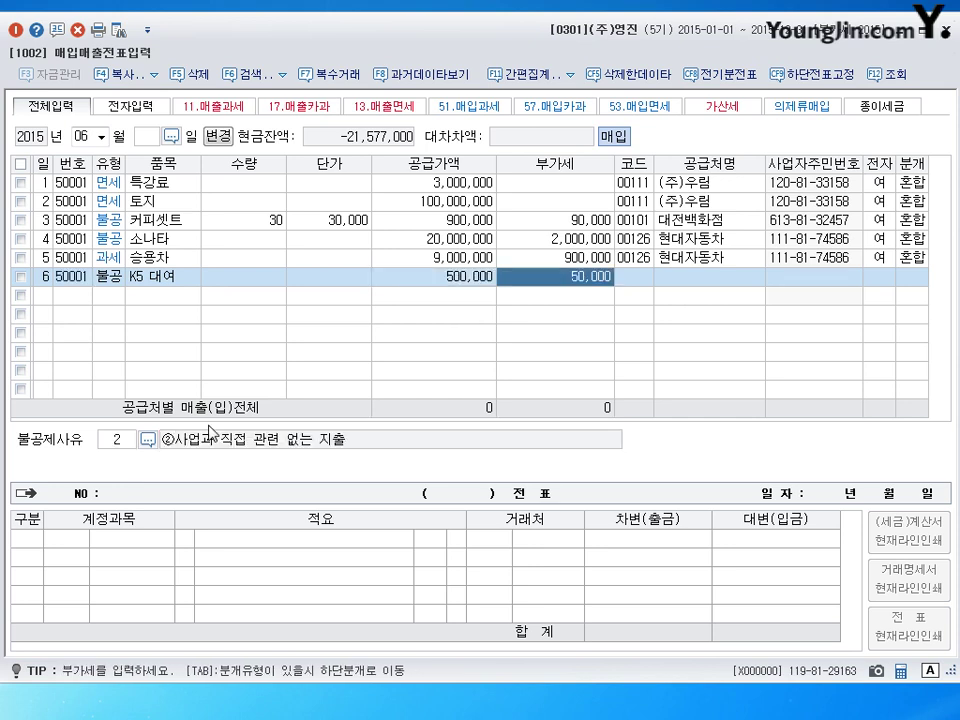
# Assign (주)금호렌탈 as the supplier of the K5 대여 purchase and mark it as an electronic invoice (여)
pyautogui.press('Return')
pyautogui.write('금호')
pyautogui.press('Return')
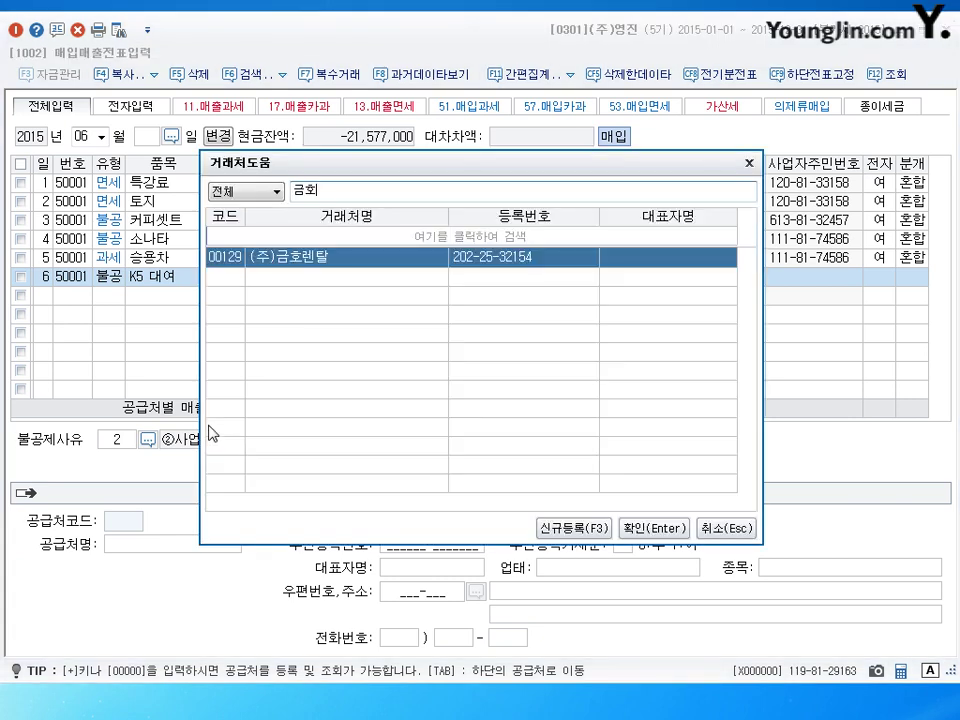
pyautogui.press('Return')
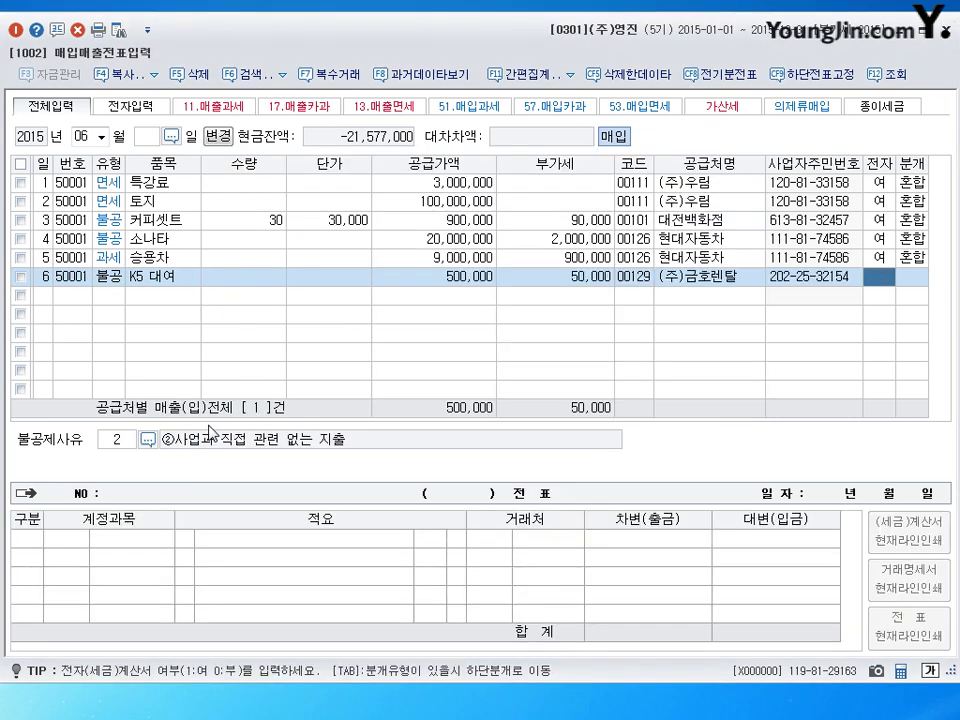
pyautogui.write('1')
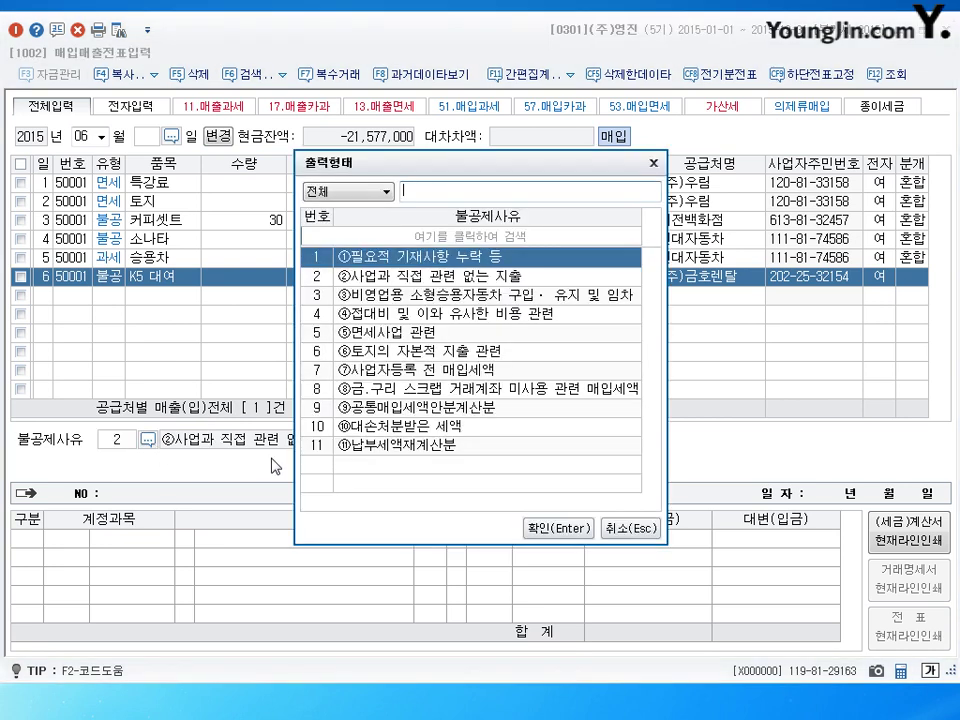
# Set the non-deductible reason of the K5 대여 purchase to 3 (비영업용 소형승용자동차 구입·유지 및 임차)
pyautogui.click(147, 439)
pyautogui.click(318, 236)
pyautogui.write('3')
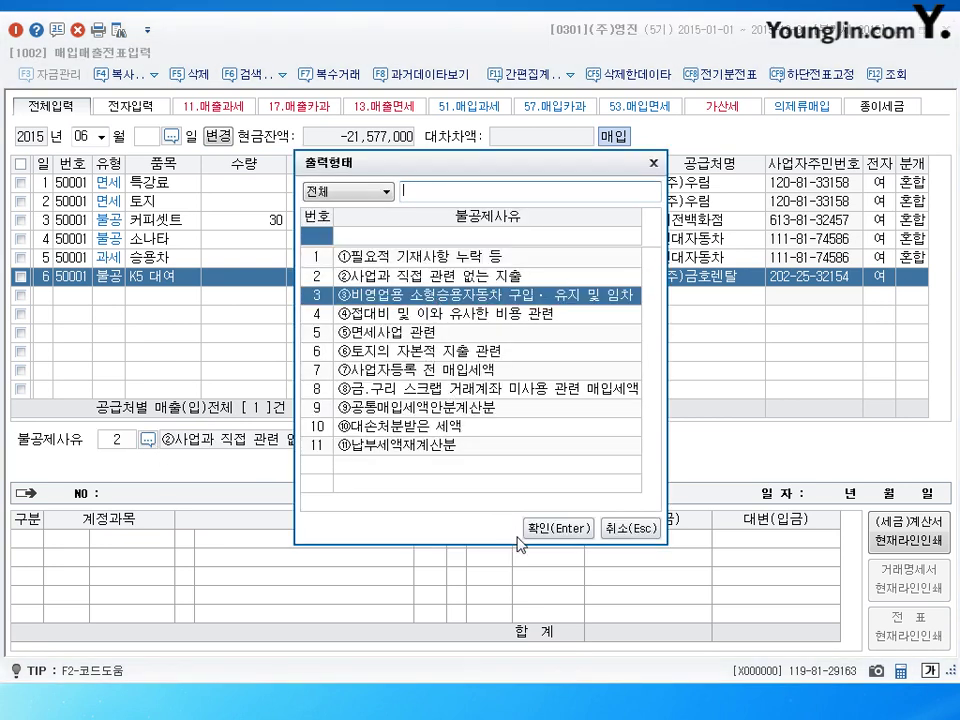
pyautogui.click(561, 532)
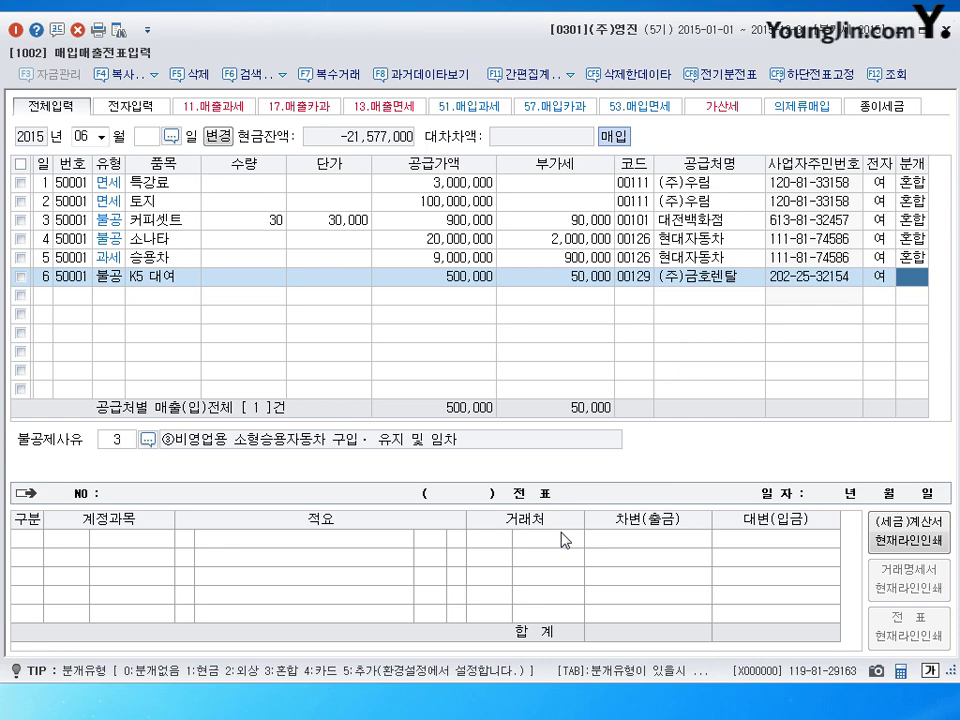
# Give the K5 대여 purchase a mixed (혼합) journal entry and set its debit account to 0819 (임차료)
pyautogui.write('3')
pyautogui.press('Return')
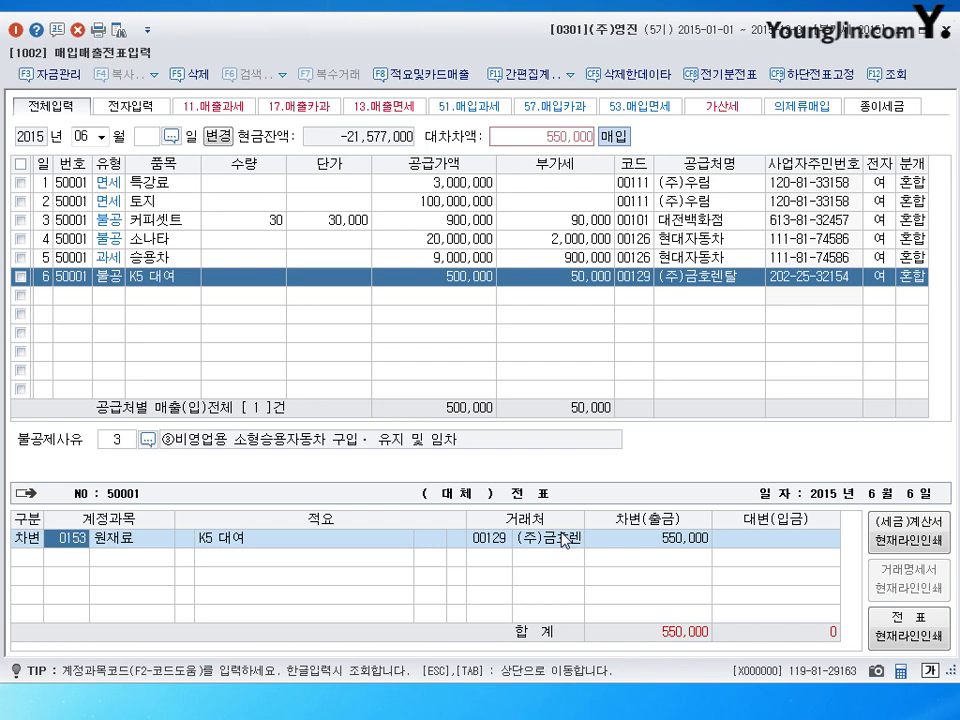
pyautogui.write('0819')
pyautogui.press('Return')
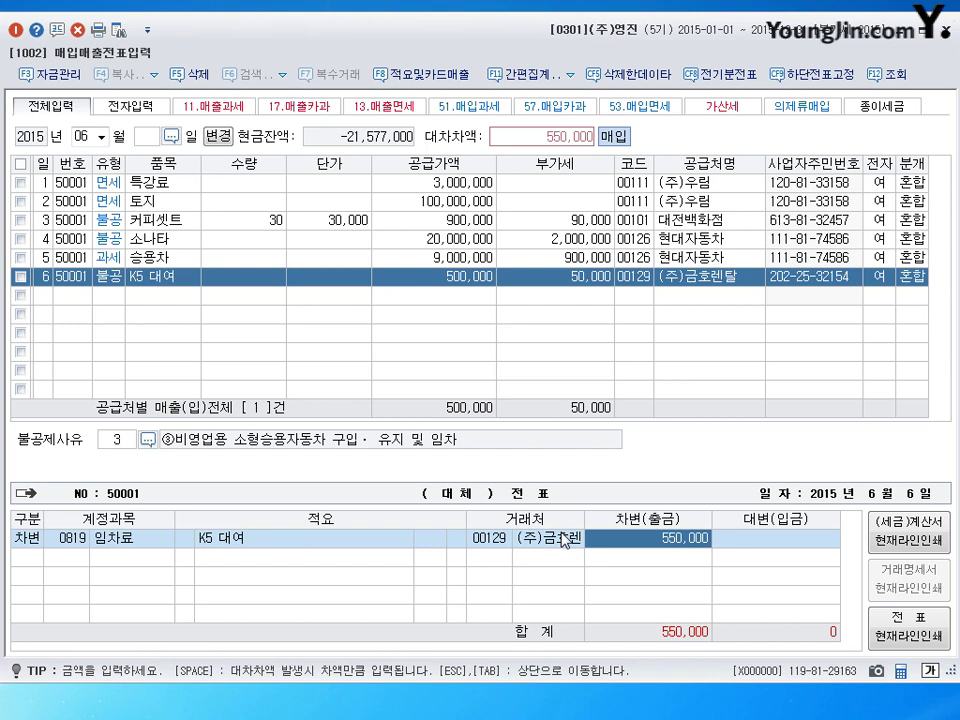
pyautogui.press('Return')
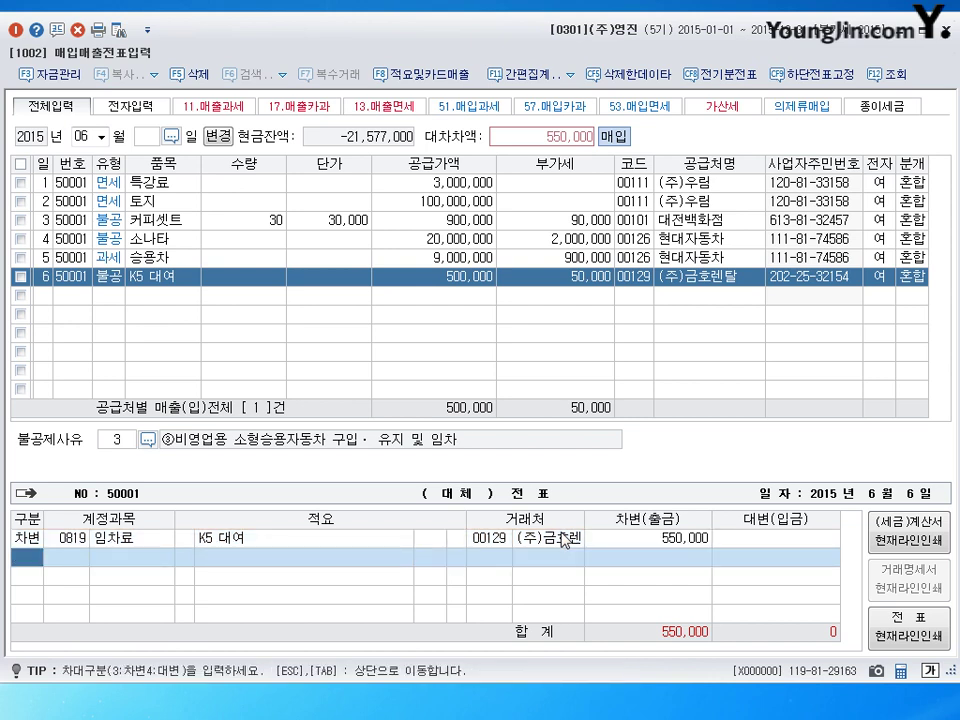
# Credit 550,000 of the K5 대여 voucher to account 253 (미지급금) and finish the entry
pyautogui.write('4253')
pyautogui.press('Return')
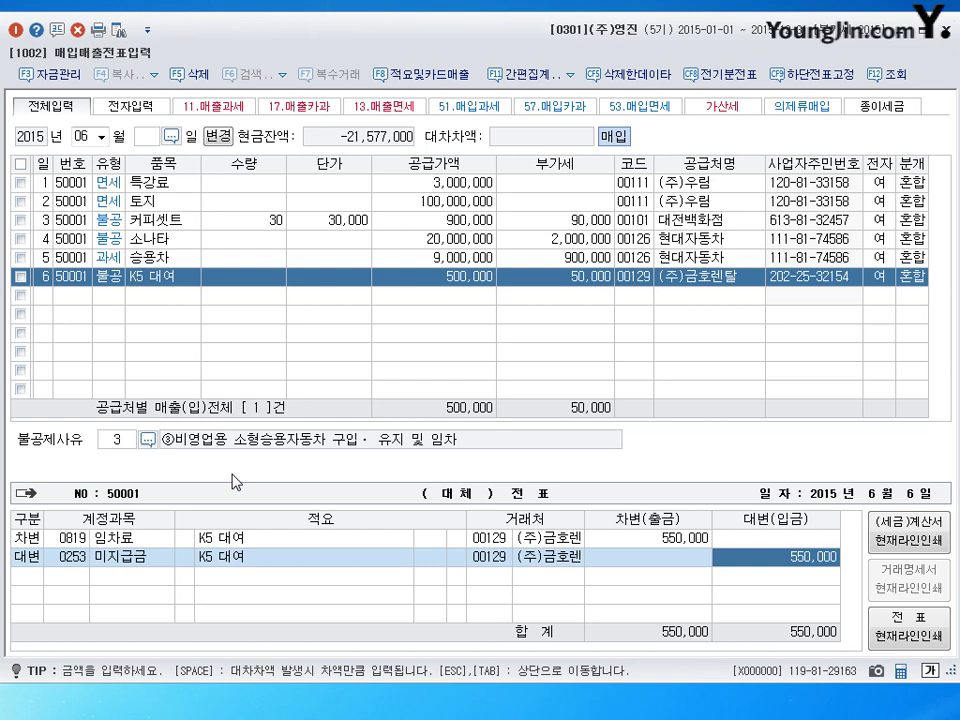
pyautogui.press('Return')
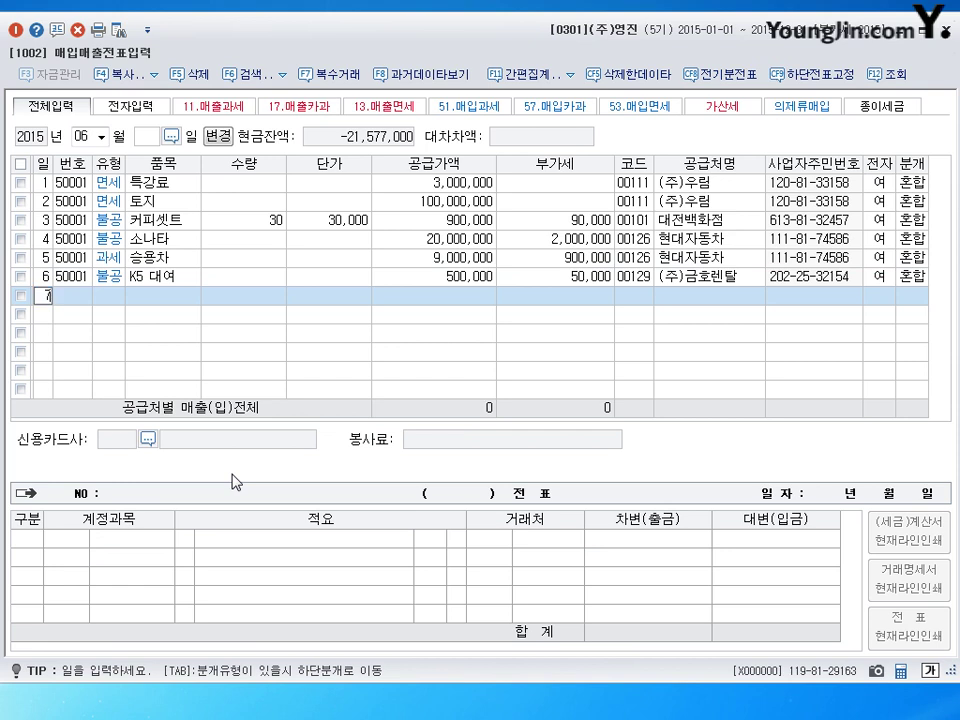
# Add a purchase dated the 7th with type 54 (불공), item 경유 and a supply amount of 500,000
pyautogui.write('7')
pyautogui.press('Return')
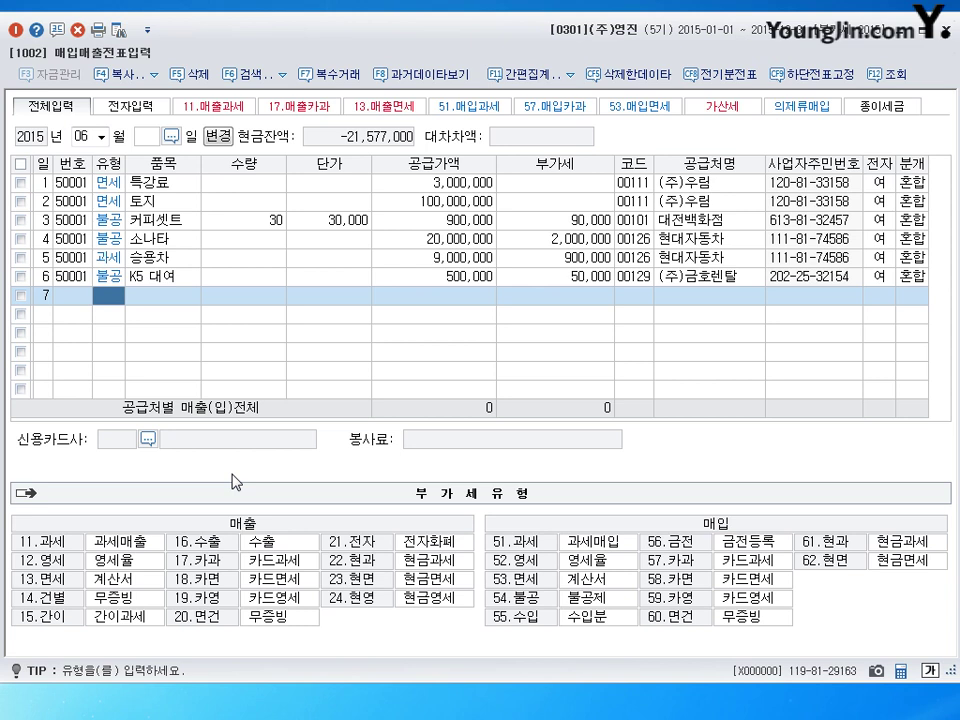
pyautogui.write('54')
pyautogui.press('Return')
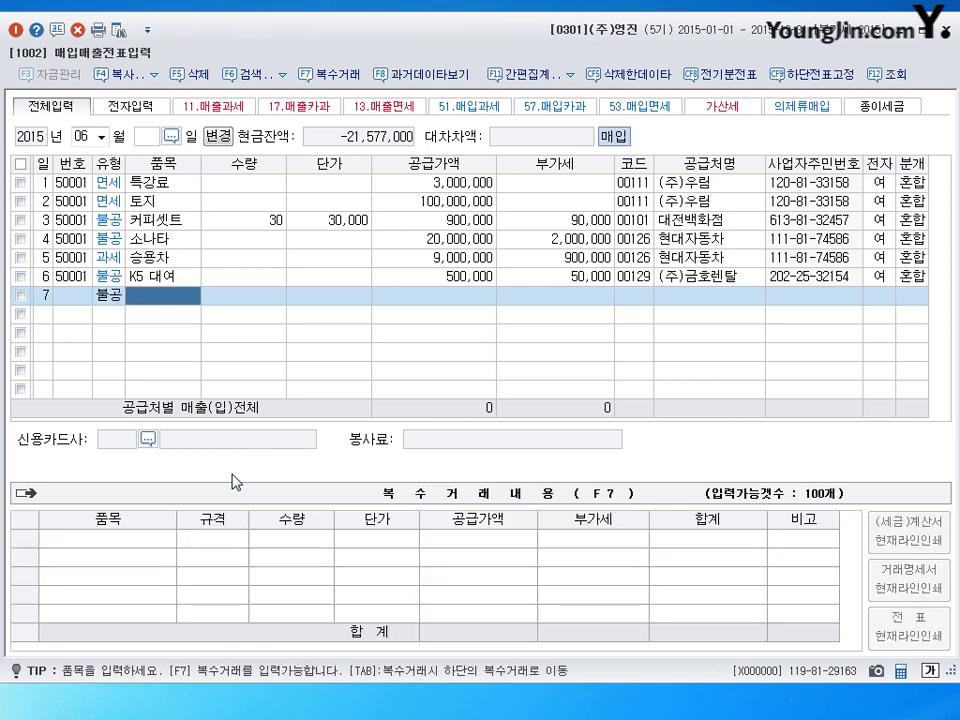
pyautogui.write('경유')
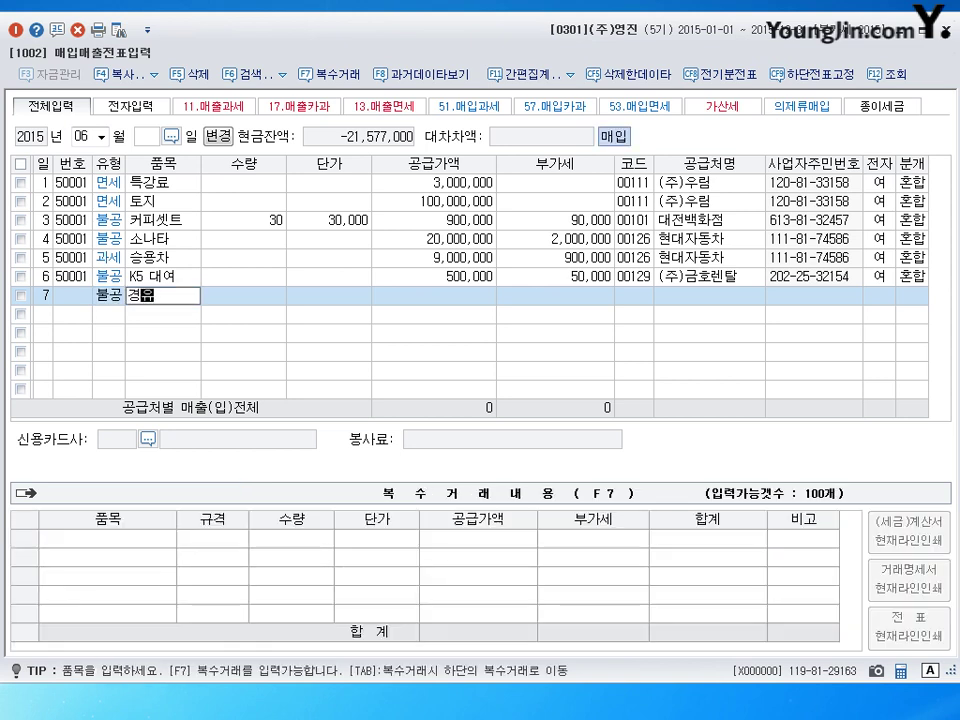
pyautogui.press('Return')
pyautogui.press('Return')
pyautogui.press('Return')
pyautogui.press('Return')
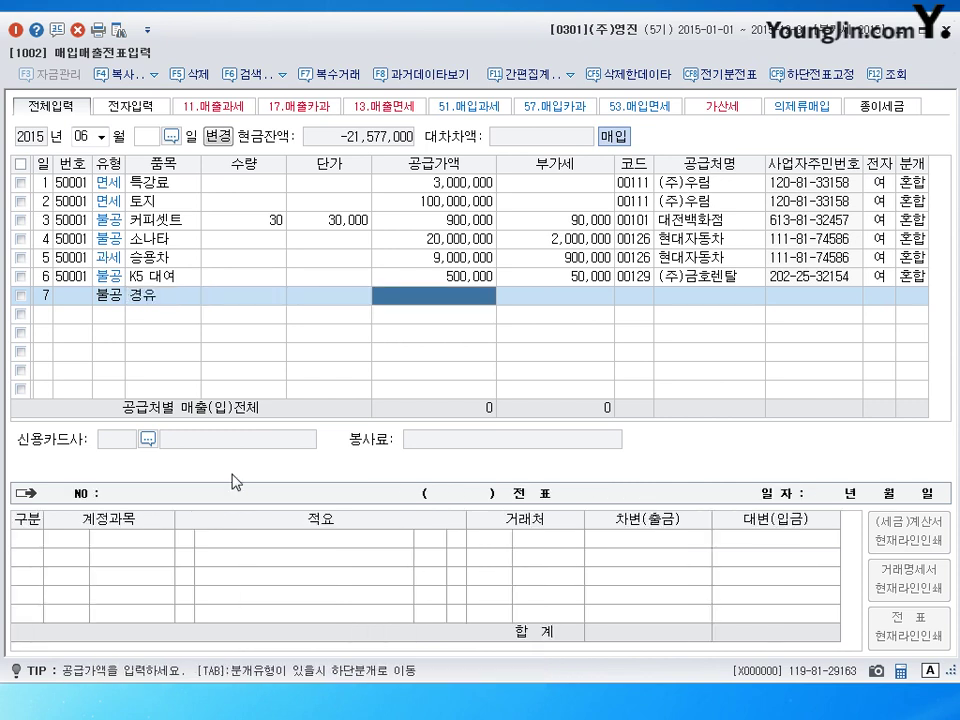
pyautogui.write('502')
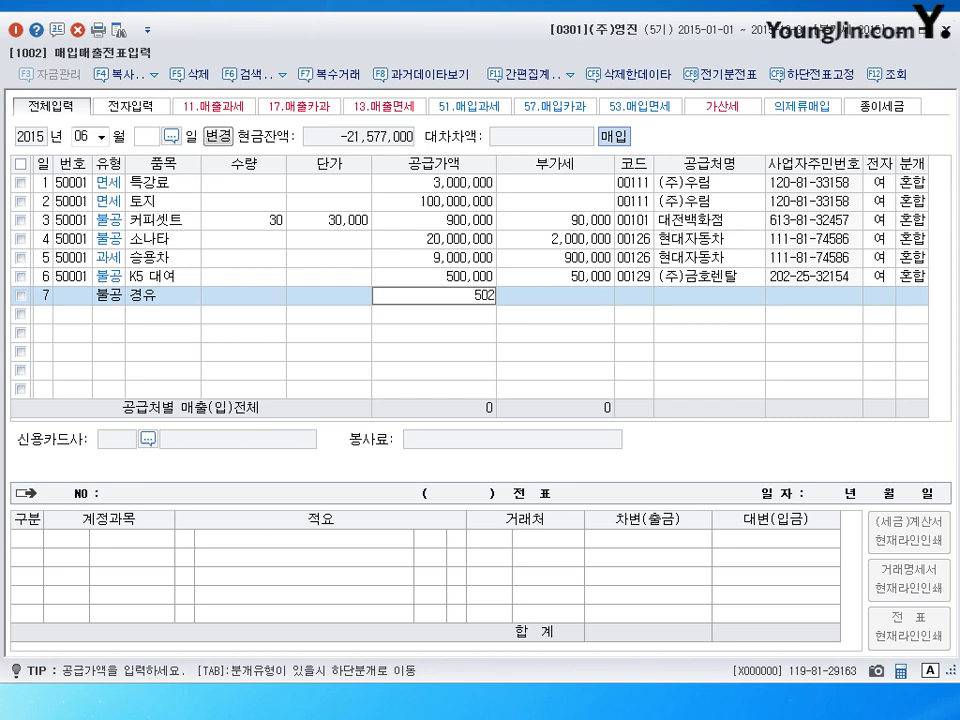
pyautogui.press('BackSpace')
pyautogui.write('00,00')
pyautogui.press('Return')
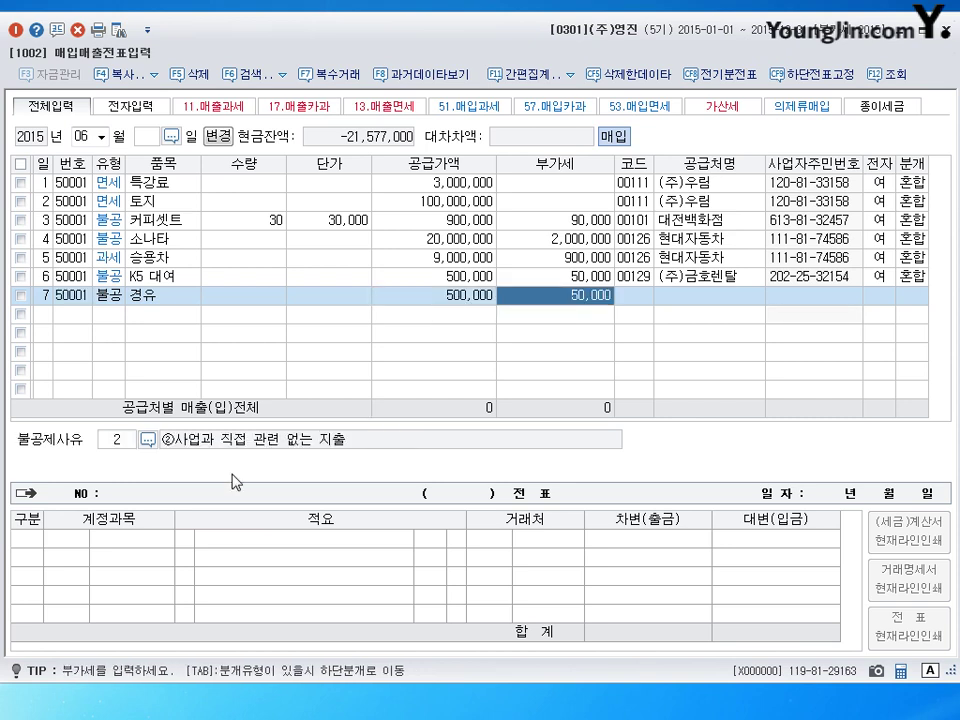
# Assign 수원주유소 as the 경유 supplier, leave the electronic invoice field blank, and set the non-deductible reason to 3
pyautogui.press('Return')
pyautogui.write('수원')
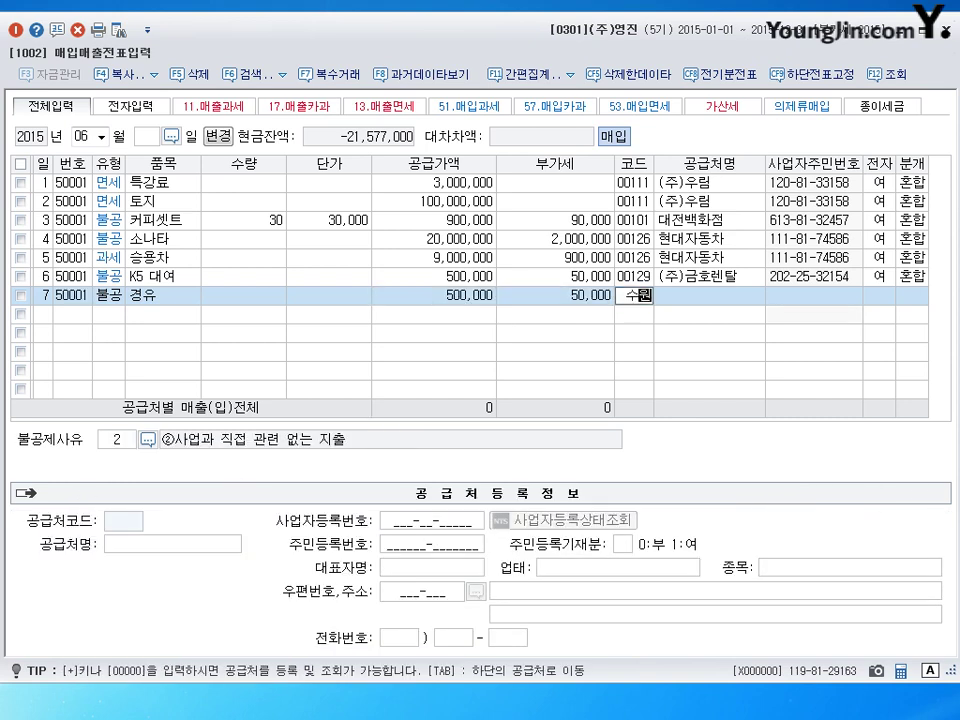
pyautogui.press('Return')
pyautogui.press('Return')
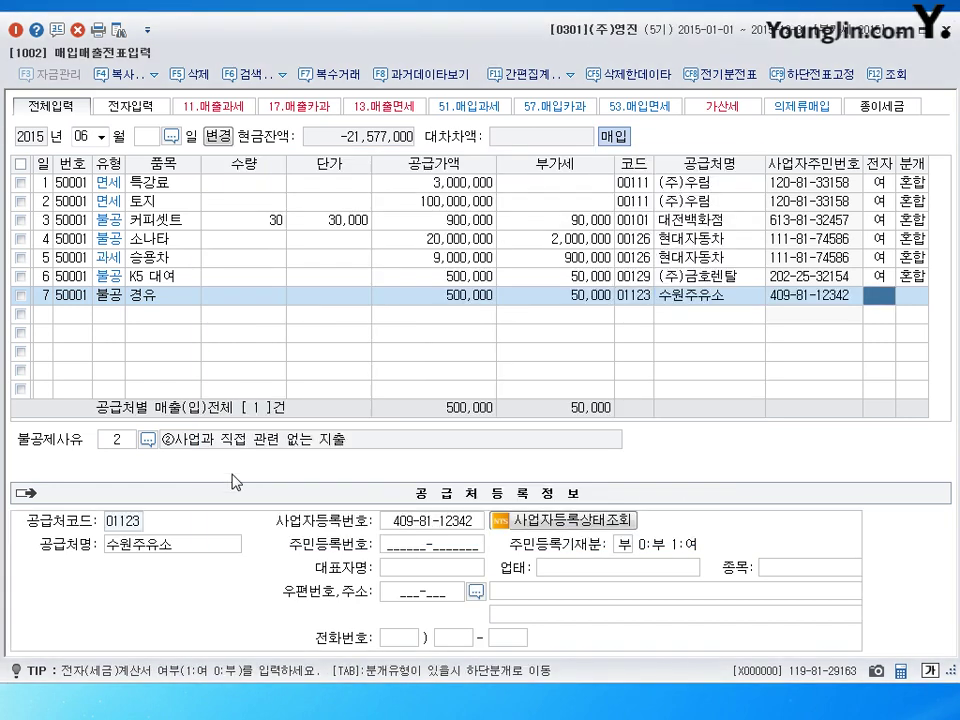
pyautogui.press('Return')
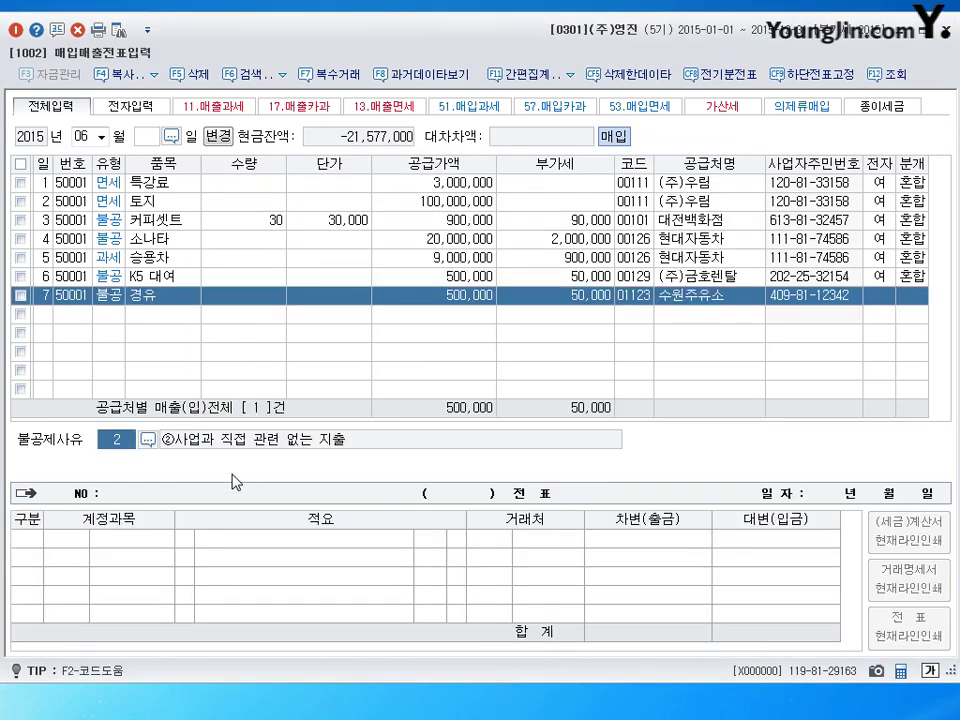
pyautogui.write('3')
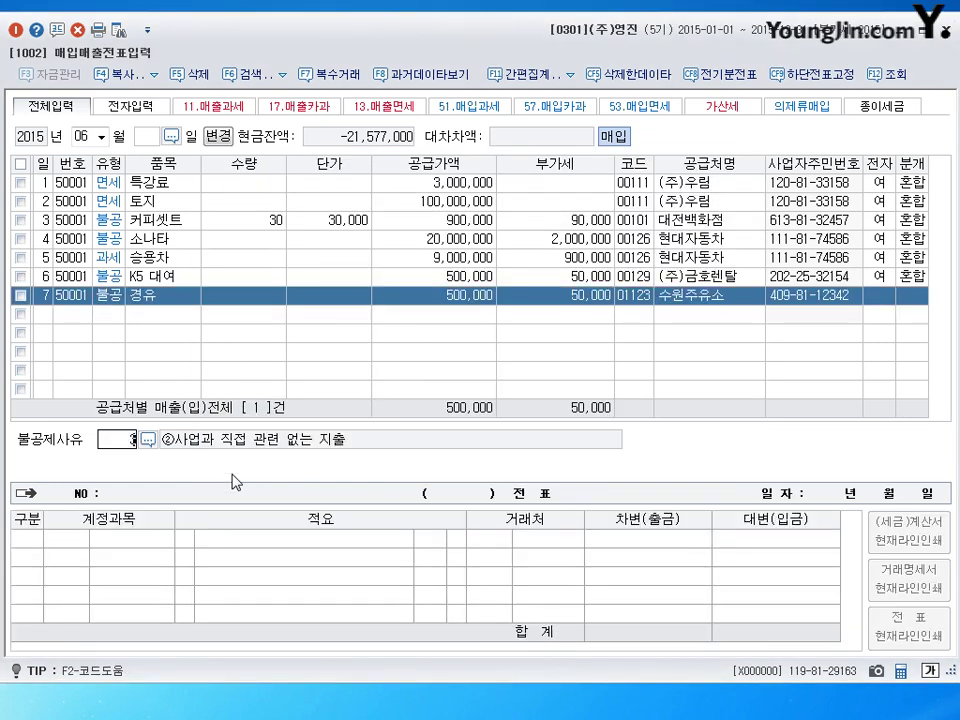
pyautogui.press('Return')
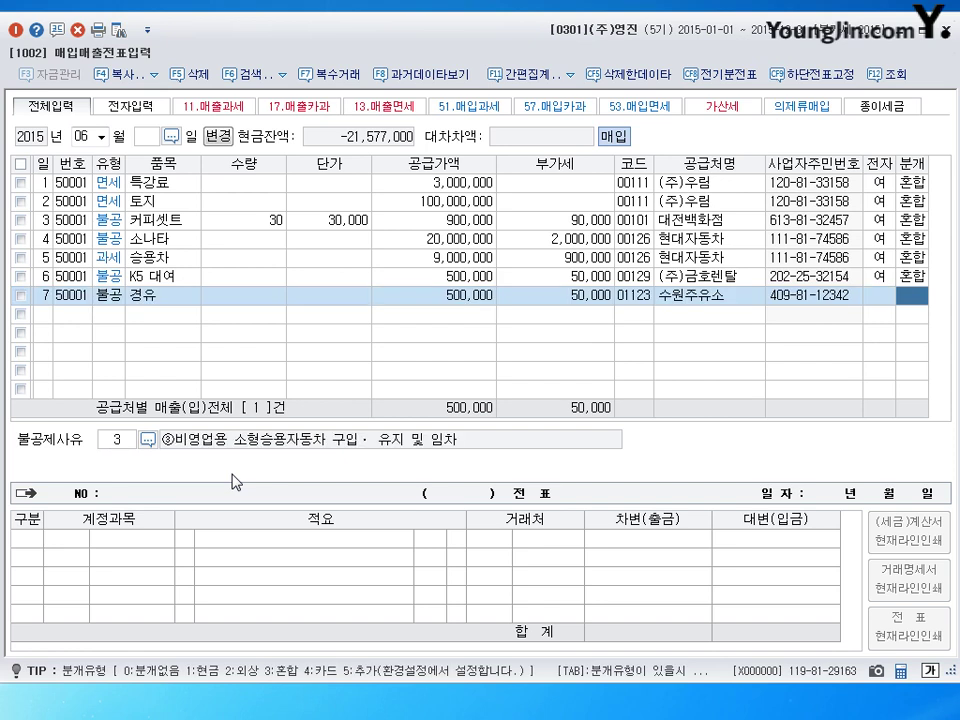
# Give the 경유 purchase a mixed (혼합) journal entry and set its debit account to 0822 (차량유지비)
pyautogui.write('3')
pyautogui.press('Return')
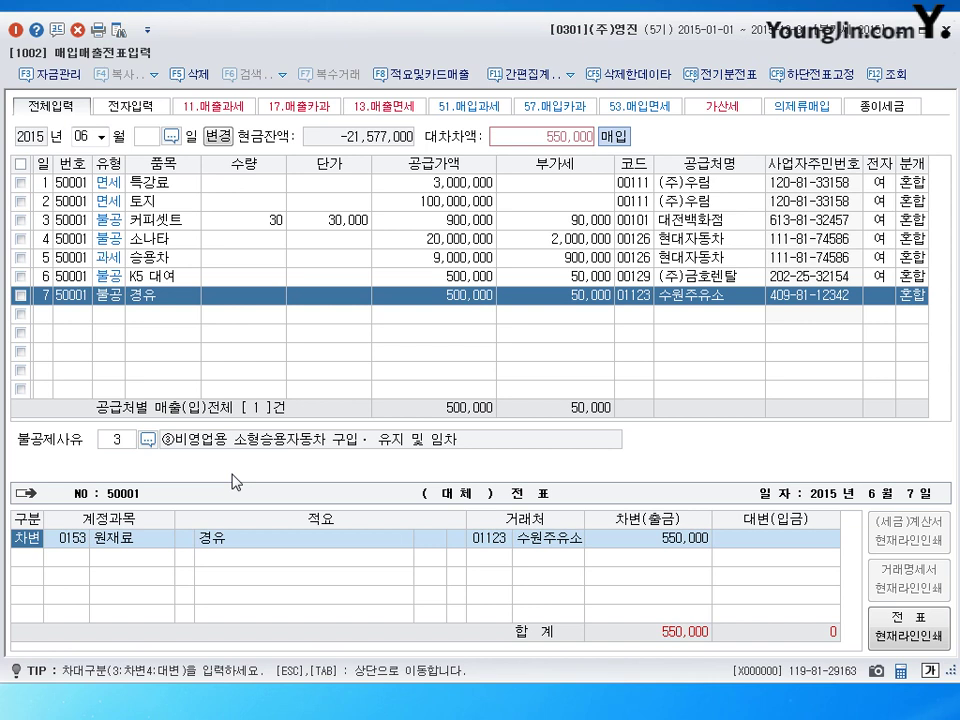
pyautogui.press('Return')
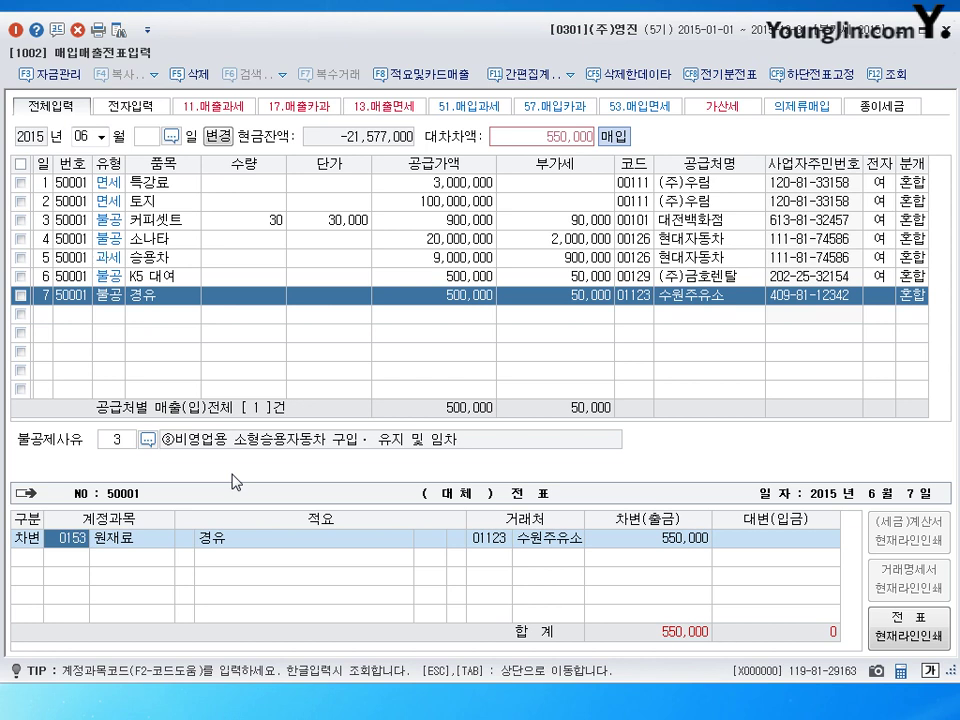
pyautogui.write('0822')
pyautogui.press('Return')
pyautogui.press('Return')
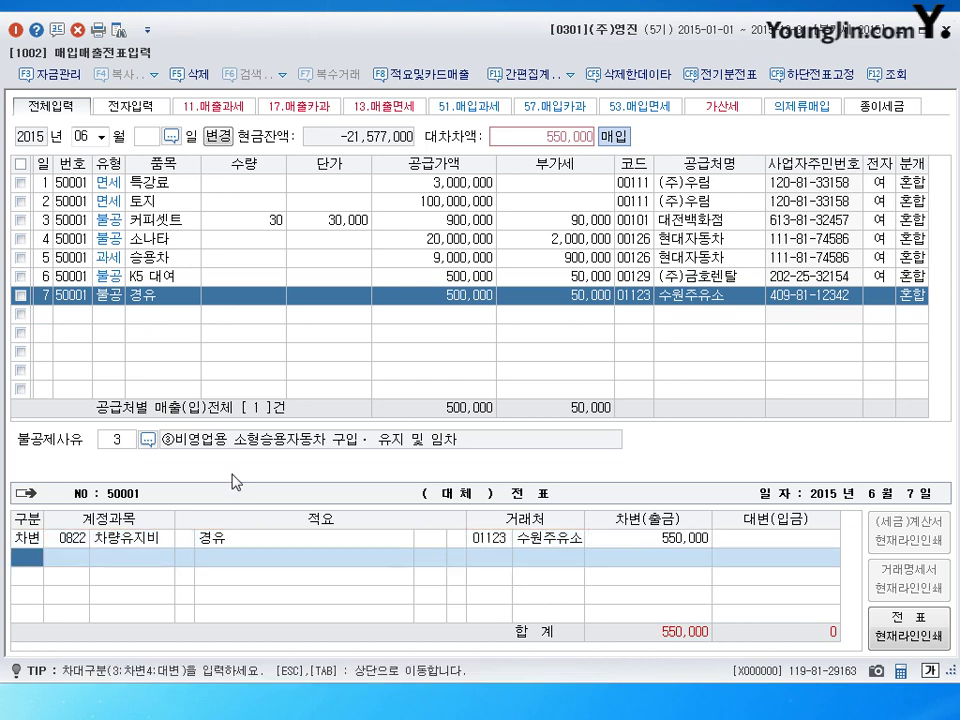
# Credit 550,000 of the 경유 voucher to account 103 (보통예금) and finish the entry
pyautogui.write('4')
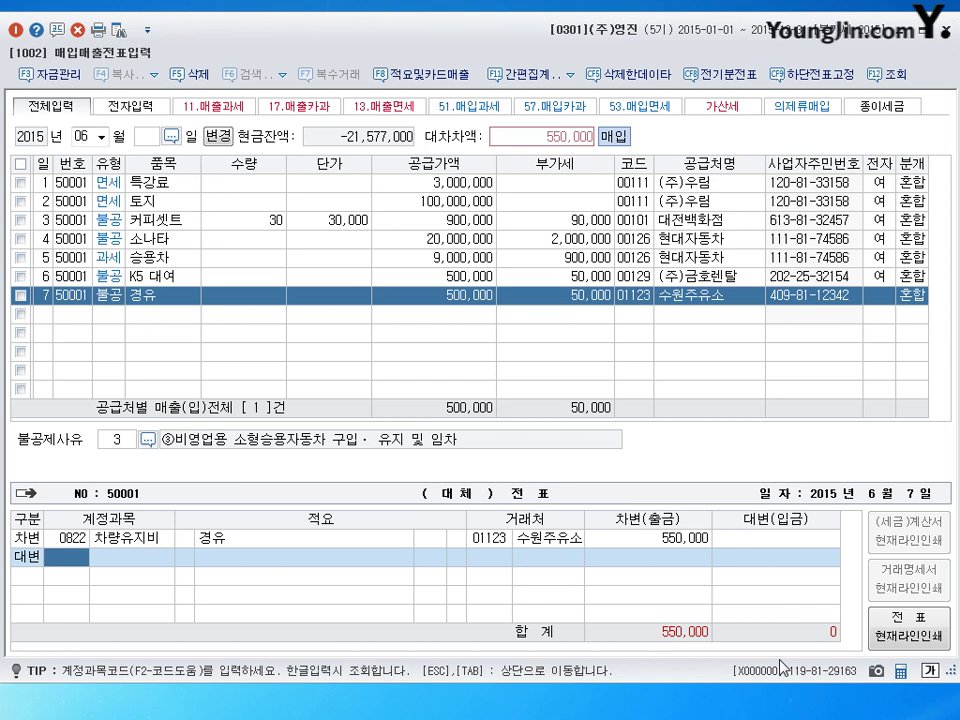
pyautogui.write('103')
pyautogui.press('Return')
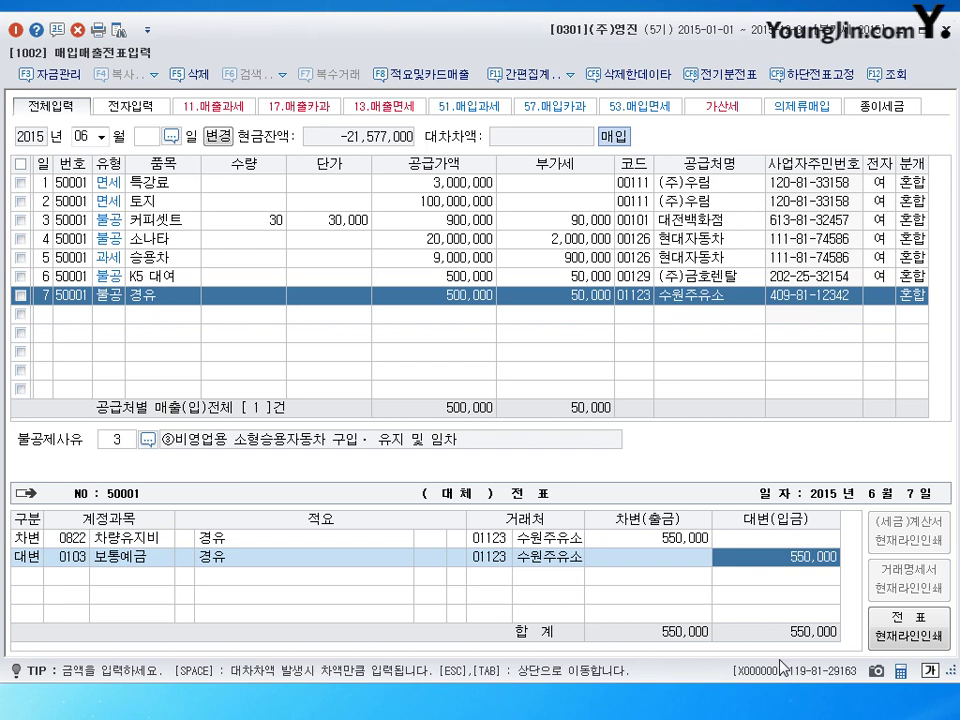
pyautogui.press('Return')
# Add a purchase dated the 8th with type 54 (불공), item LED TV and a supply amount of 1,500,000
pyautogui.write('8')
pyautogui.press('Return')
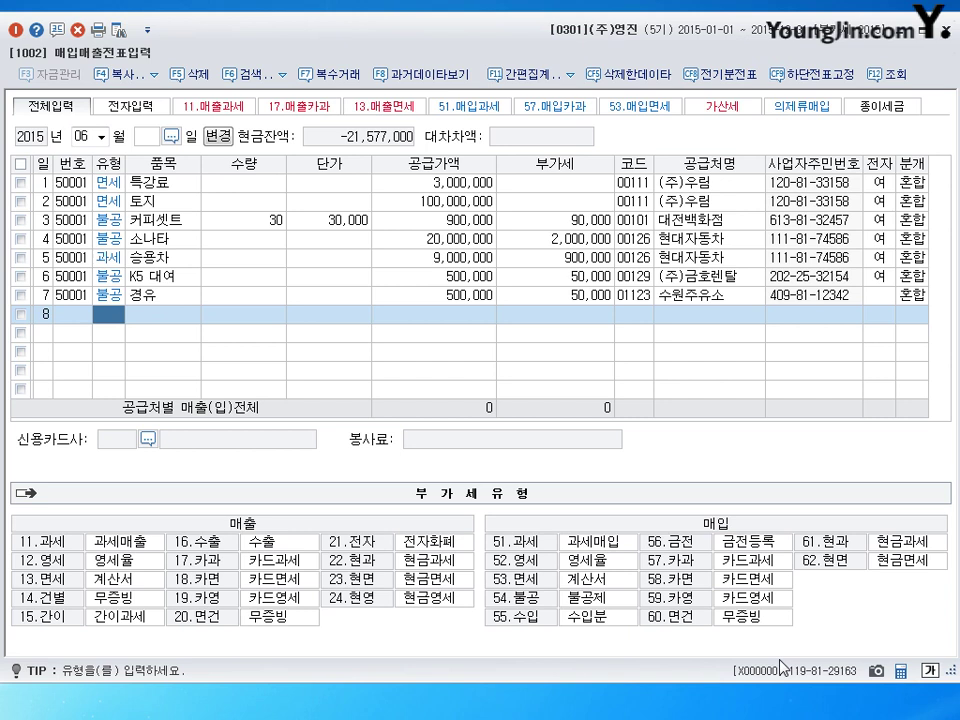
pyautogui.write('54')
pyautogui.press('Return')
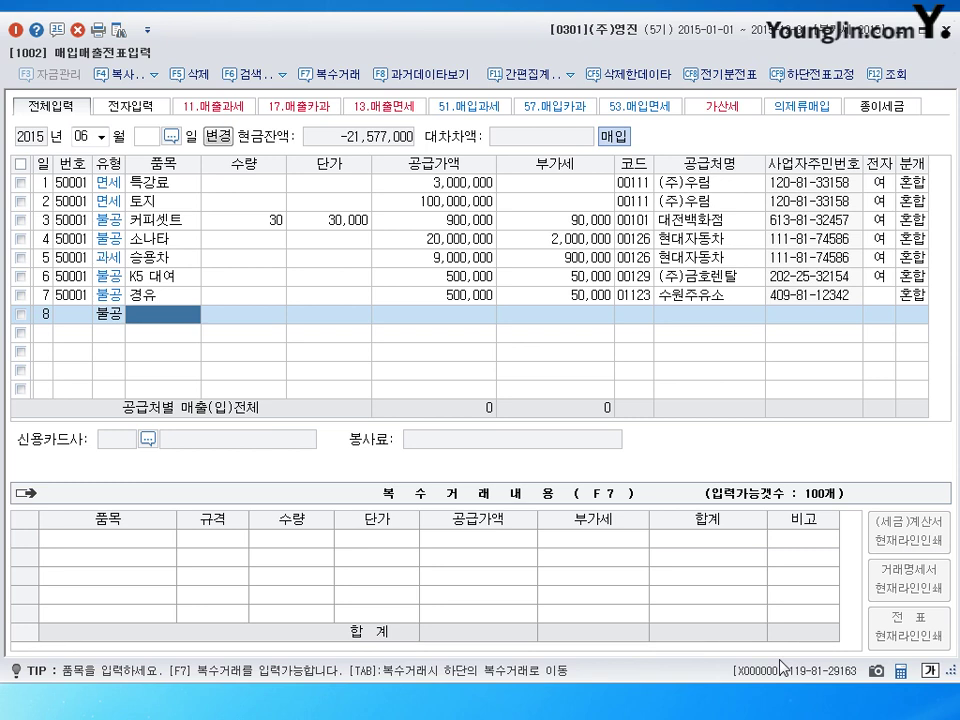
pyautogui.press('Hangul')
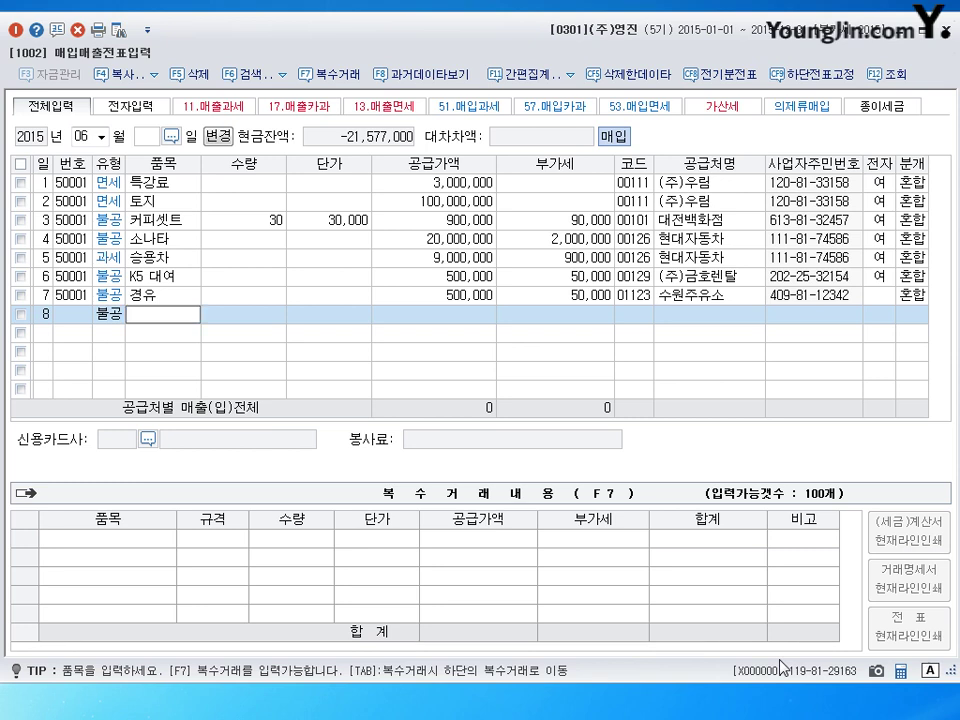
pyautogui.write('LED TV')
pyautogui.press('Return')
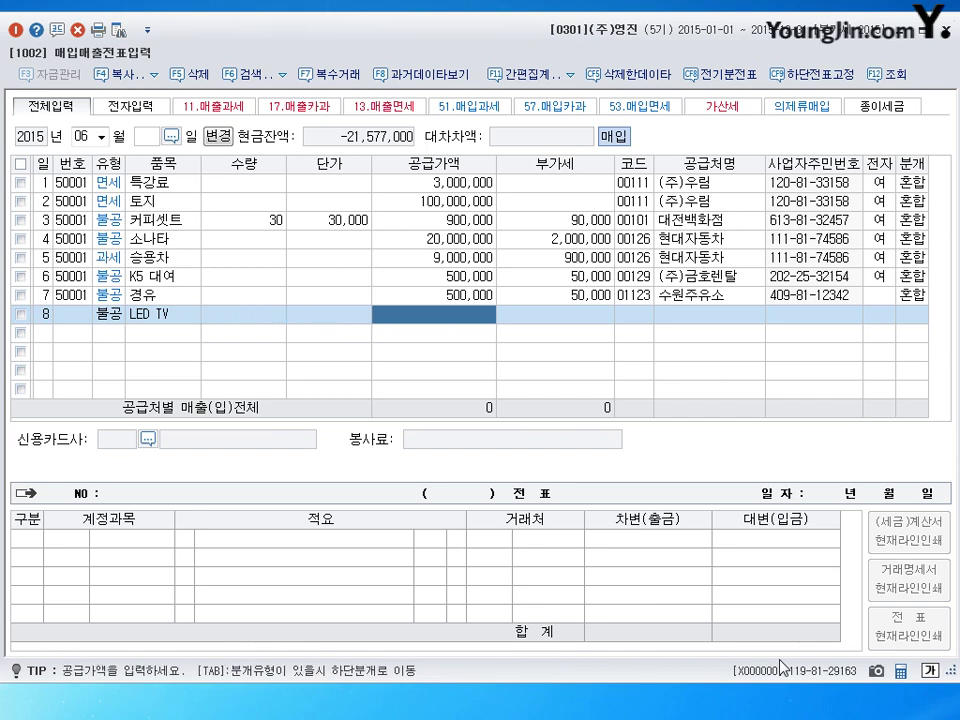
pyautogui.write('1500000')
pyautogui.press('Return')
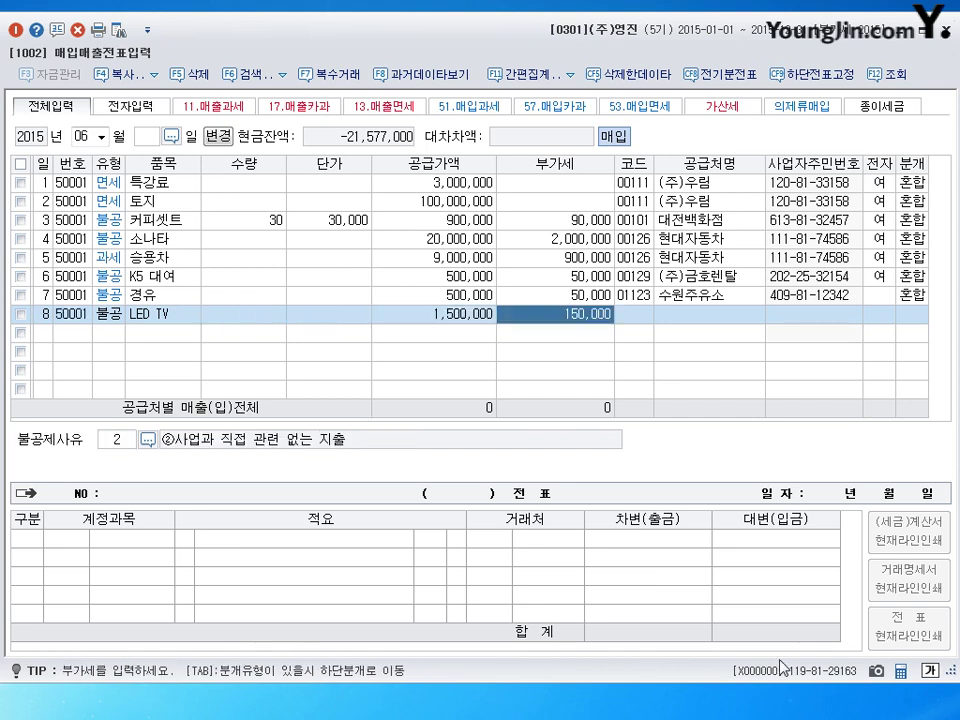
# Look up 랜드 and assign 랜드마트 as the supplier of the LED TV purchase
pyautogui.press('Return')
pyautogui.write('렘ㅈ')
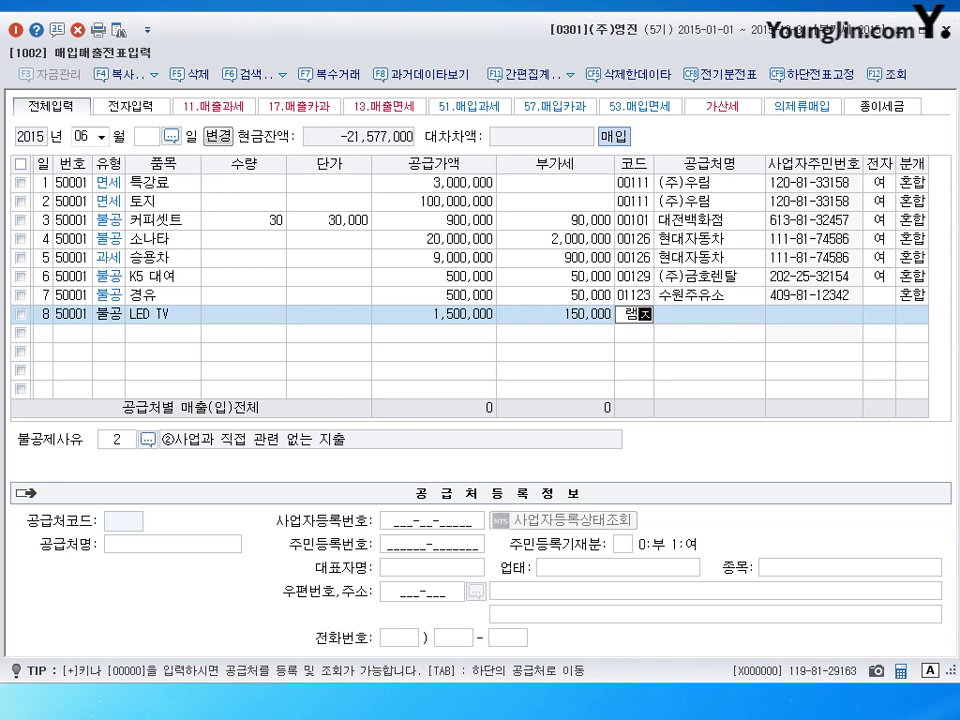
pyautogui.press('BackSpace')
pyautogui.press('BackSpace')
pyautogui.press('BackSpace')
pyautogui.write('ㄹㅎ')
pyautogui.press('BackSpace')
pyautogui.press('BackSpace')
pyautogui.write('랜드')
pyautogui.press('Return')
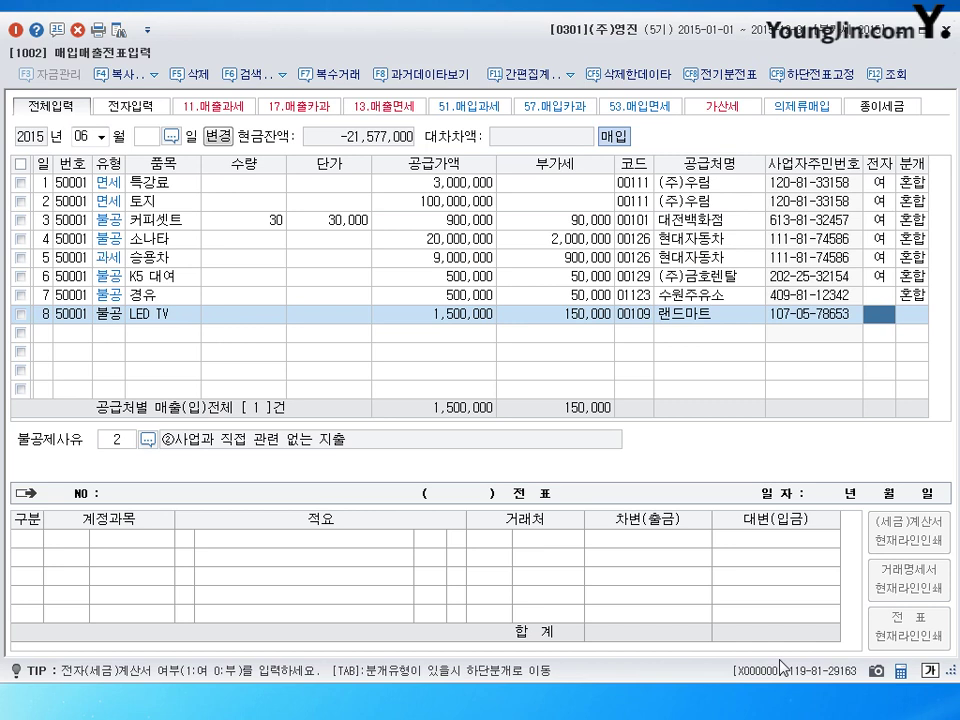
# Mark the LED TV purchase as an electronic invoice (여) and set its non-deductible reason to 4, ④접대비 및 이와 유사한 비용 관련
pyautogui.write('1')
pyautogui.press('Return')
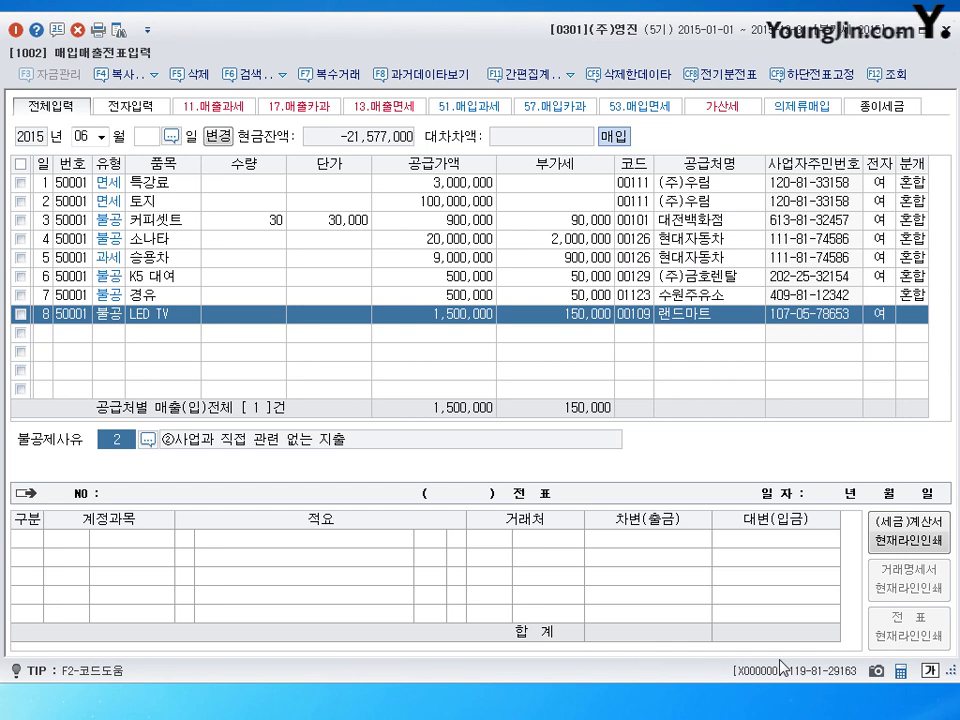
pyautogui.click(148, 440)
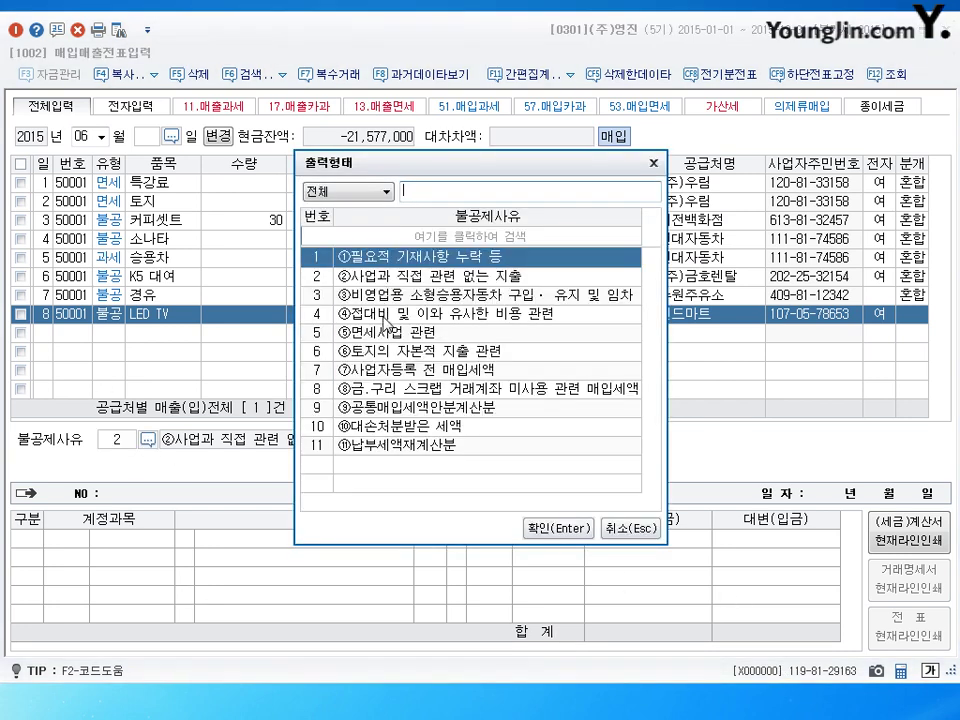
pyautogui.click(392, 313)
pyautogui.press('Return')
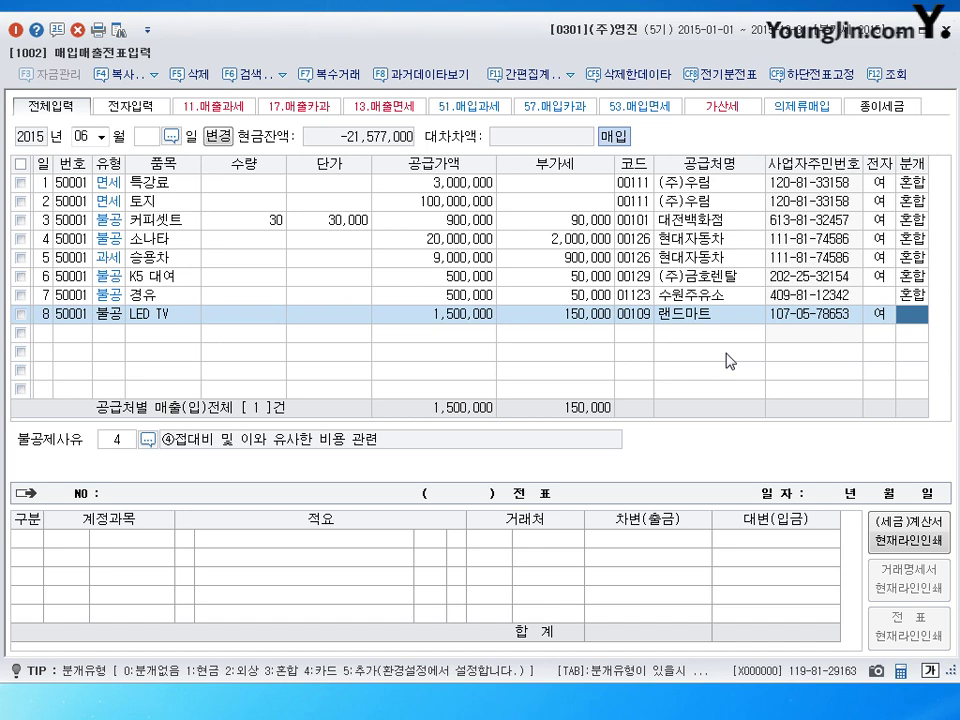
# Give the LED TV purchase a mixed (혼합) journal entry and set its debit account to 0513 (접대비)
pyautogui.press('3')
pyautogui.press('Return')
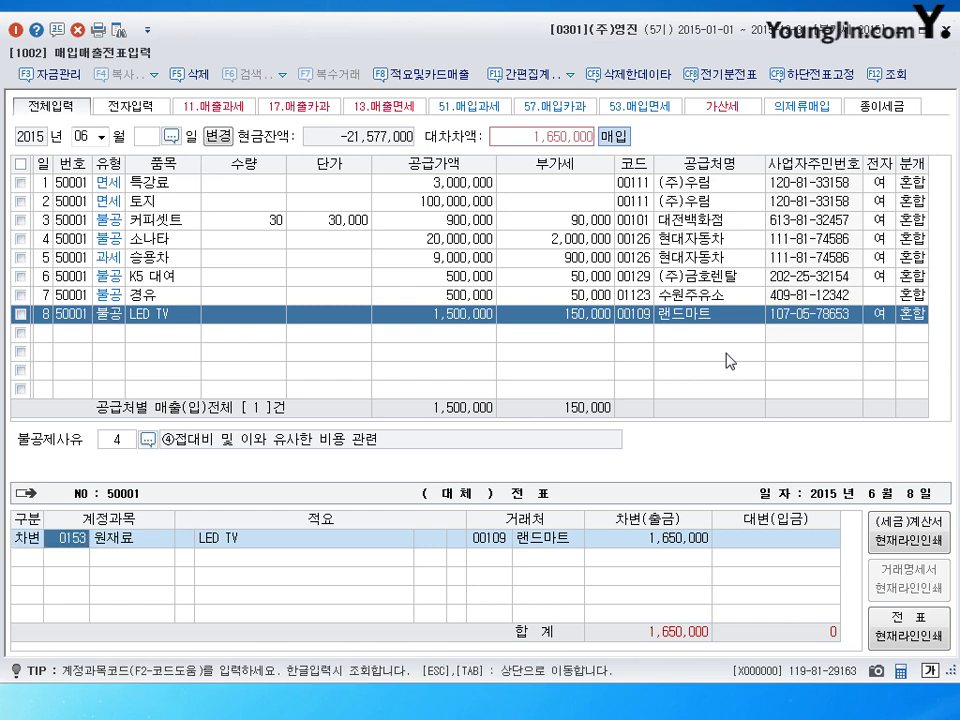
pyautogui.write('0513')
pyautogui.press('Return')
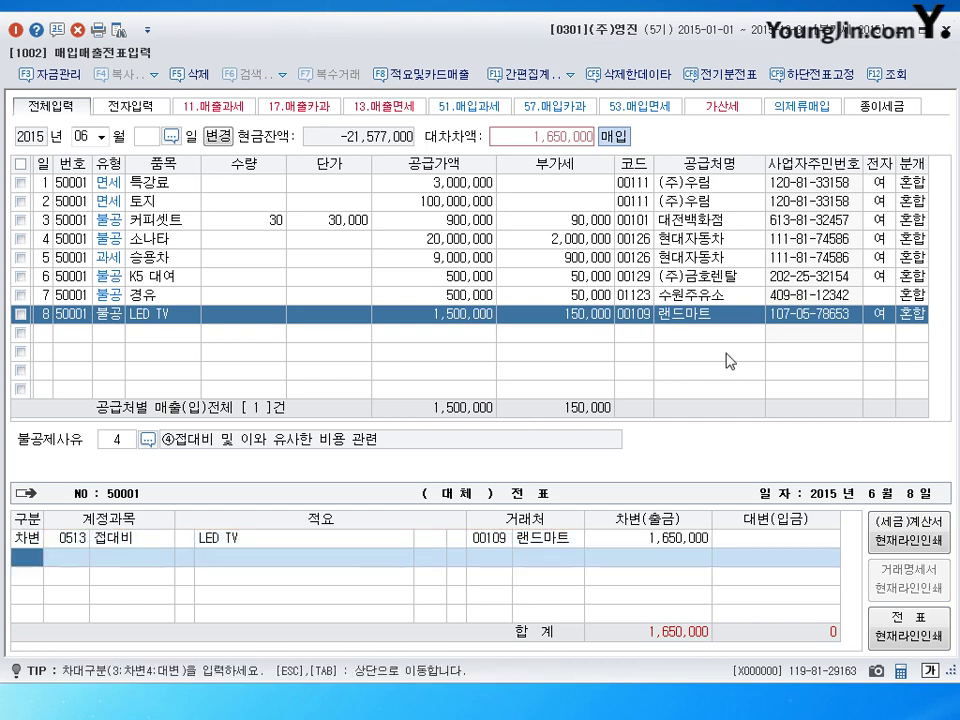
# Credit 1,650,000 of the LED TV voucher to account 253 (미지급금) and finish the entry
pyautogui.press('Return')
pyautogui.write('253')
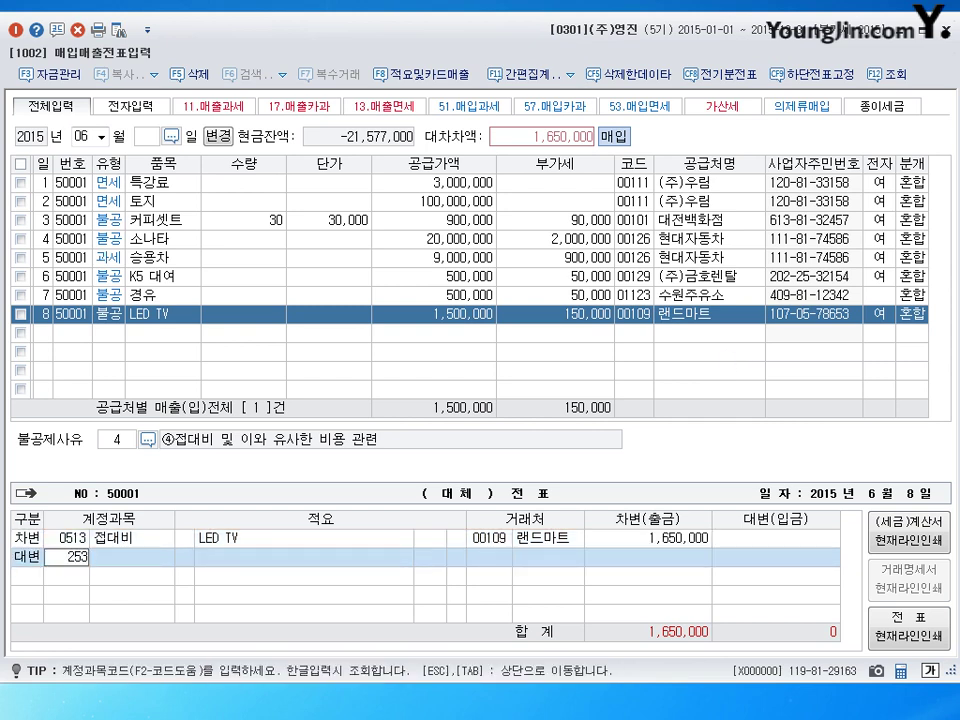
pyautogui.press('Return')
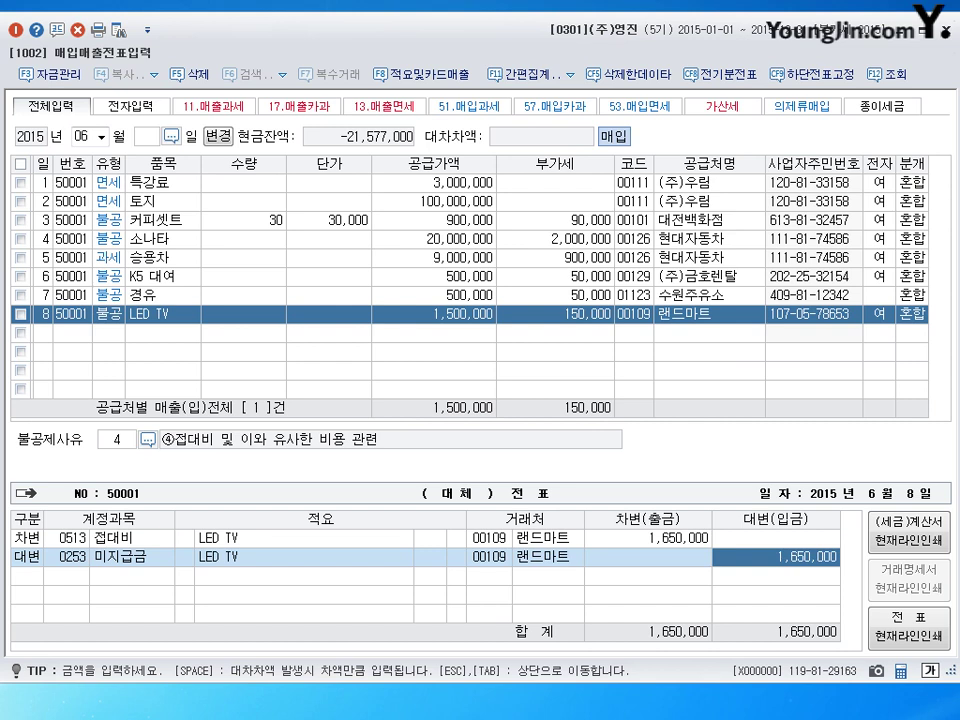
pyautogui.press('Return')
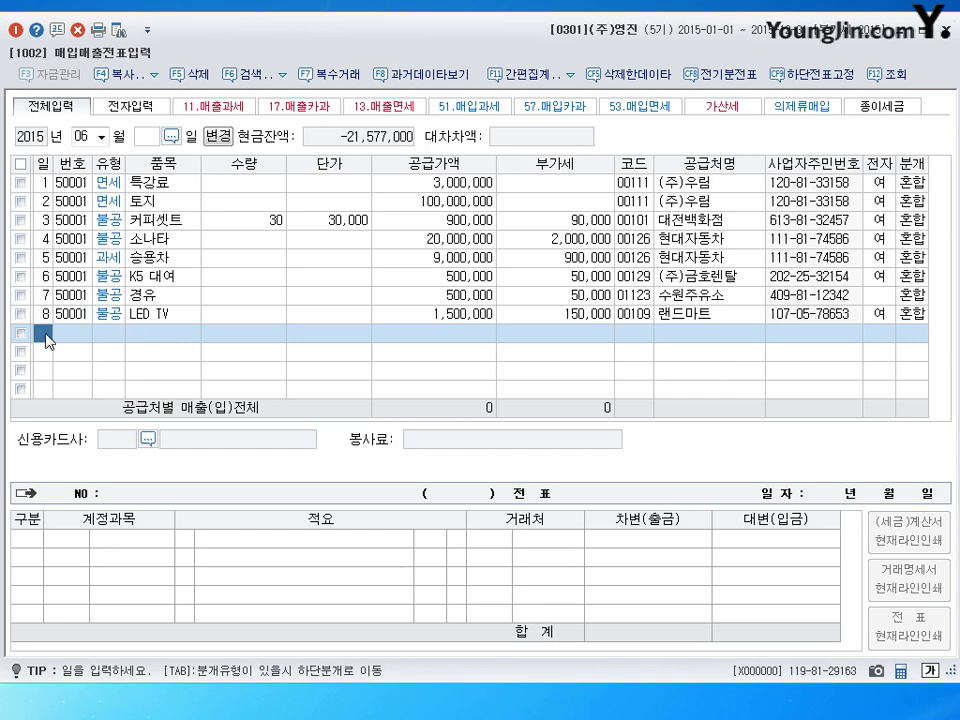
# Reopen the LED TV journal entry and change the counterparty of its 미지급금 credit line to 국민카드
pyautogui.click(920, 316)
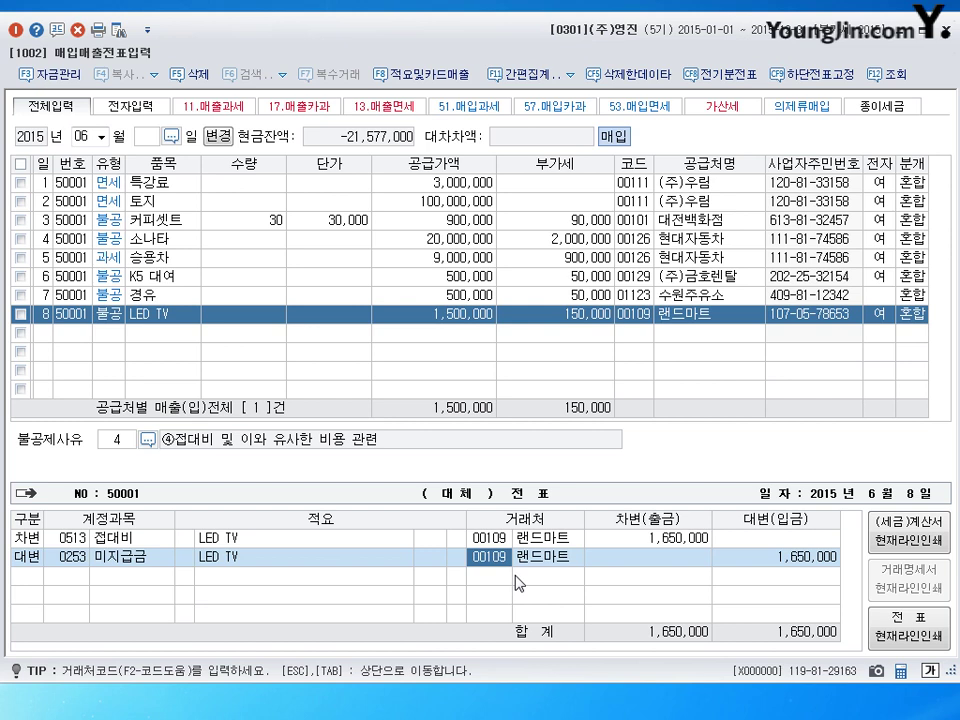
pyautogui.write('국민')
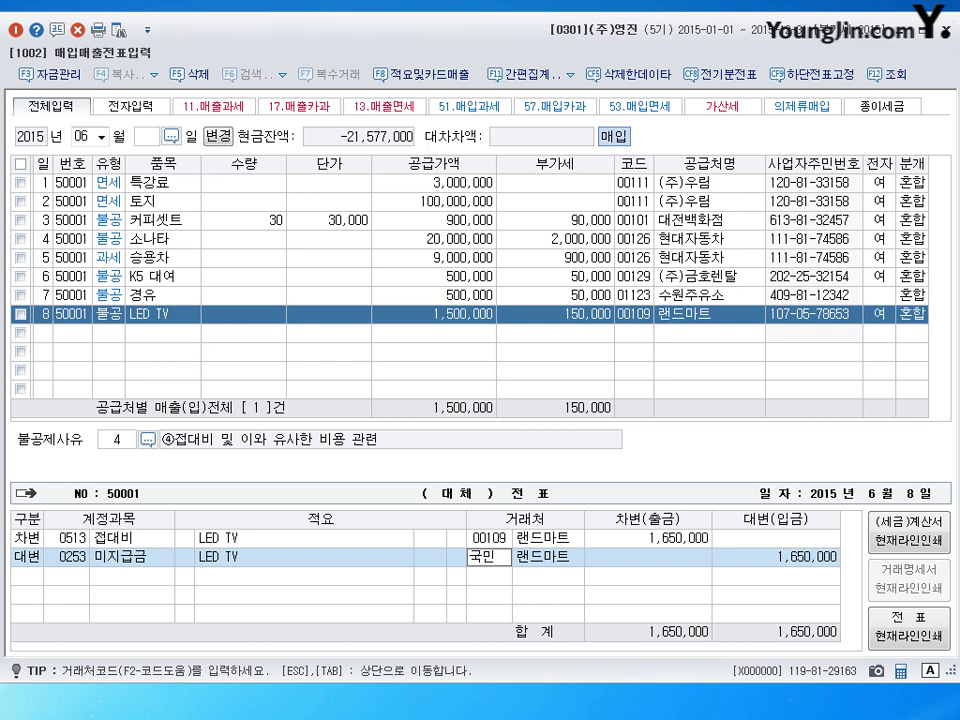
pyautogui.press('Return')
pyautogui.press('Return')
pyautogui.press('Return')
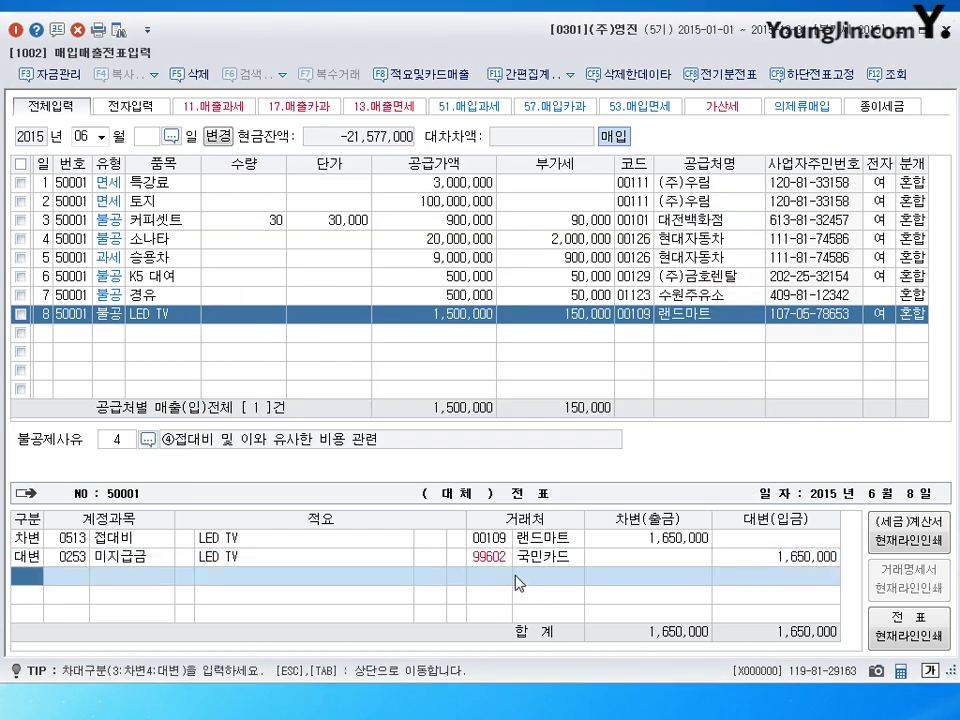
pyautogui.click(62, 338)
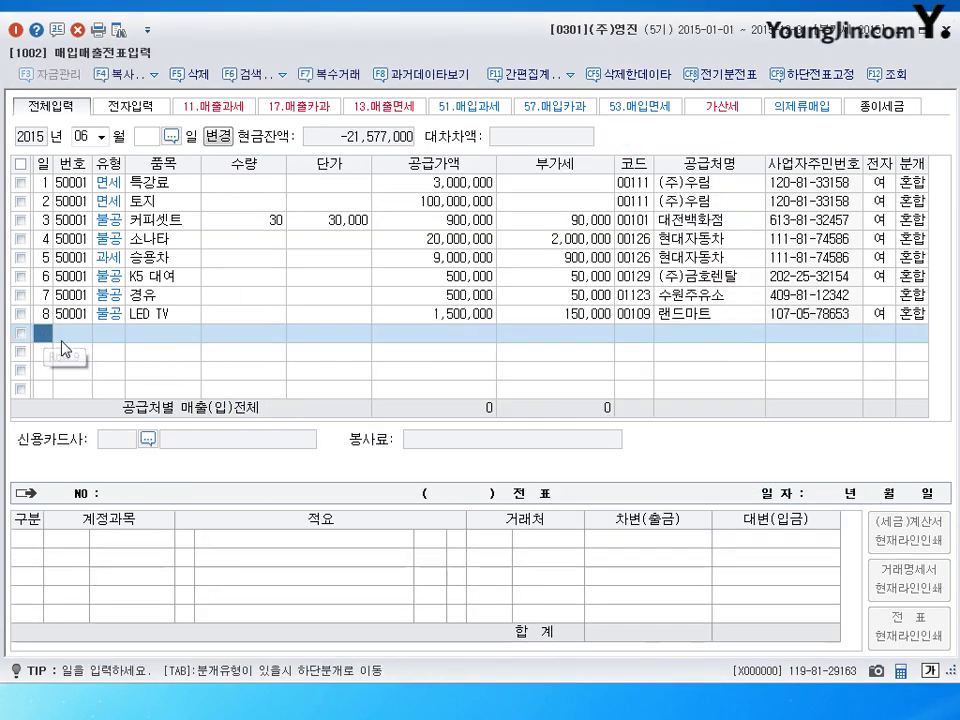
# Add a purchase dated the 9th with type 54 (불공), item 철거비 and a supply amount of 10,000,000
pyautogui.write('9')
pyautogui.press('Return')
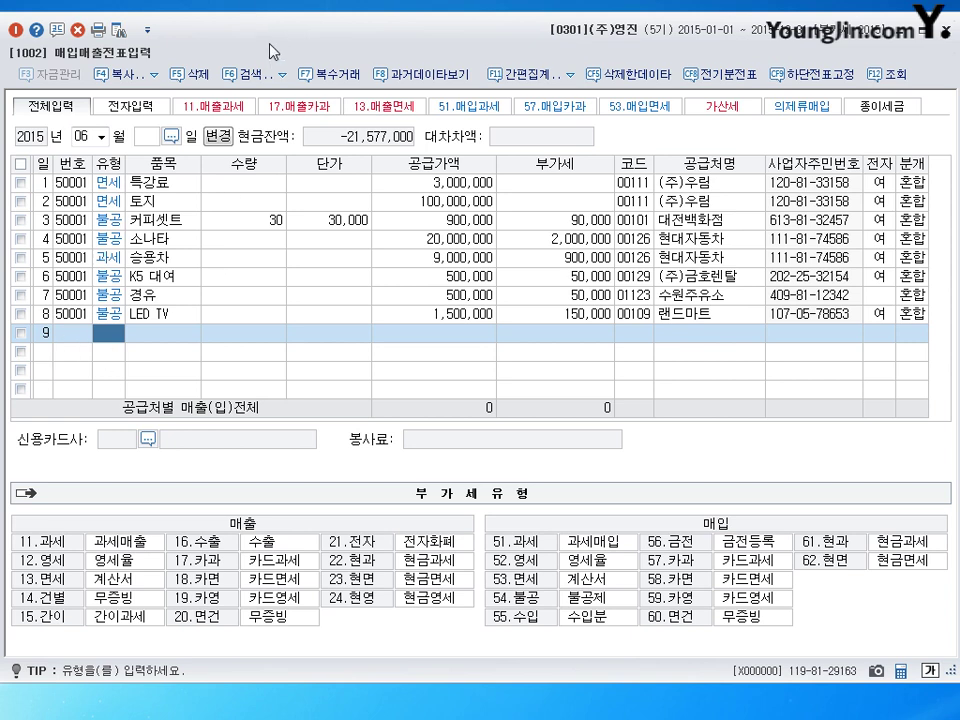
pyautogui.write('54')
pyautogui.press('Return')
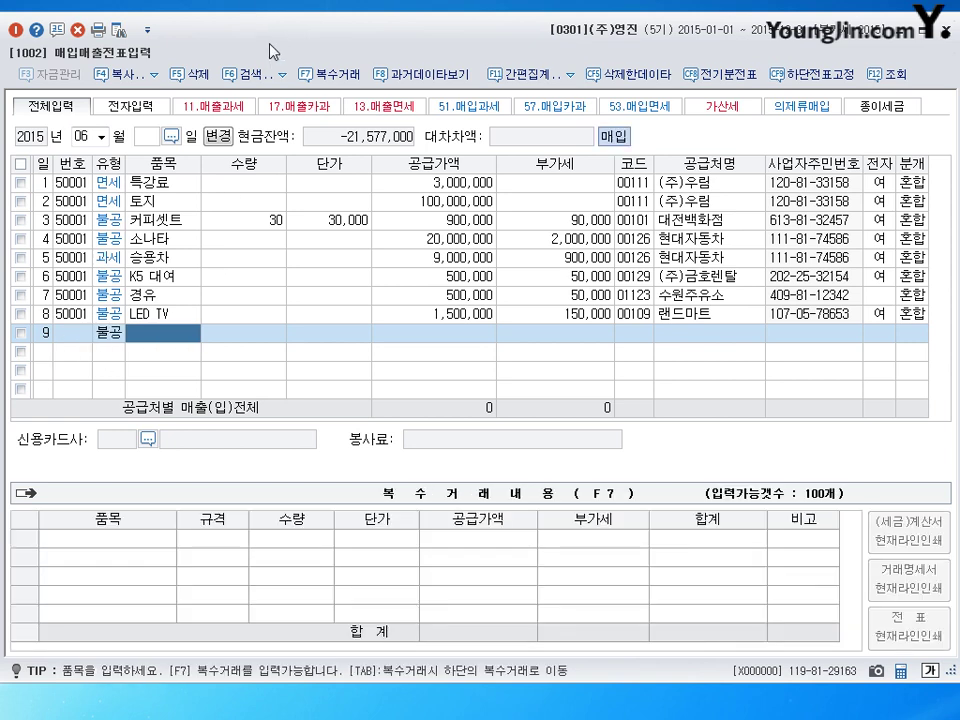
pyautogui.write('철거비')
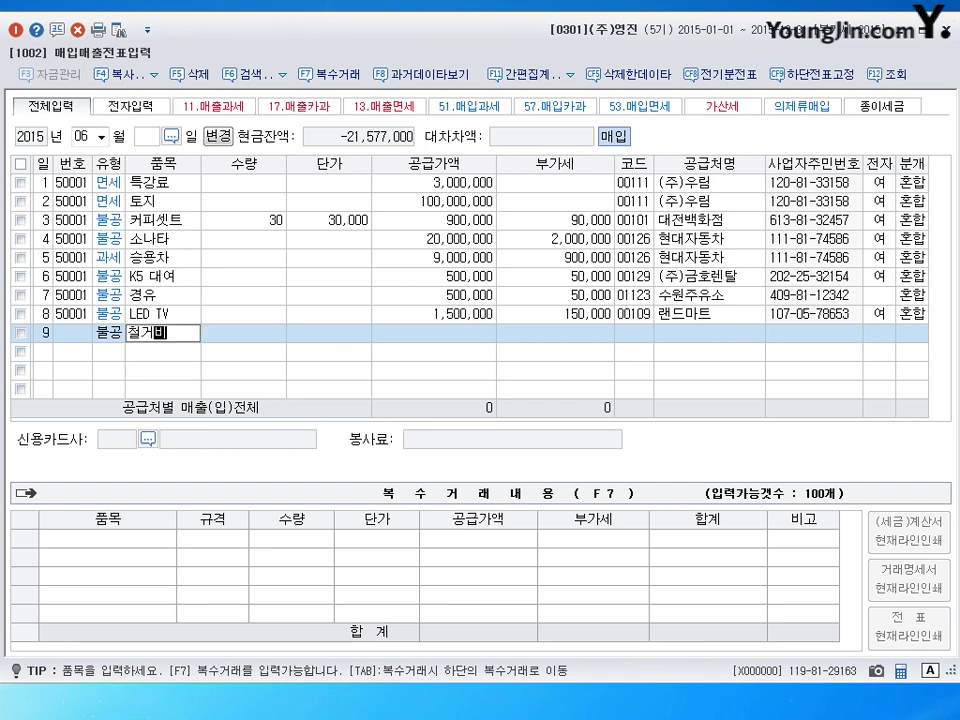
pyautogui.press('Return')
pyautogui.press('Return')
pyautogui.press('Return')
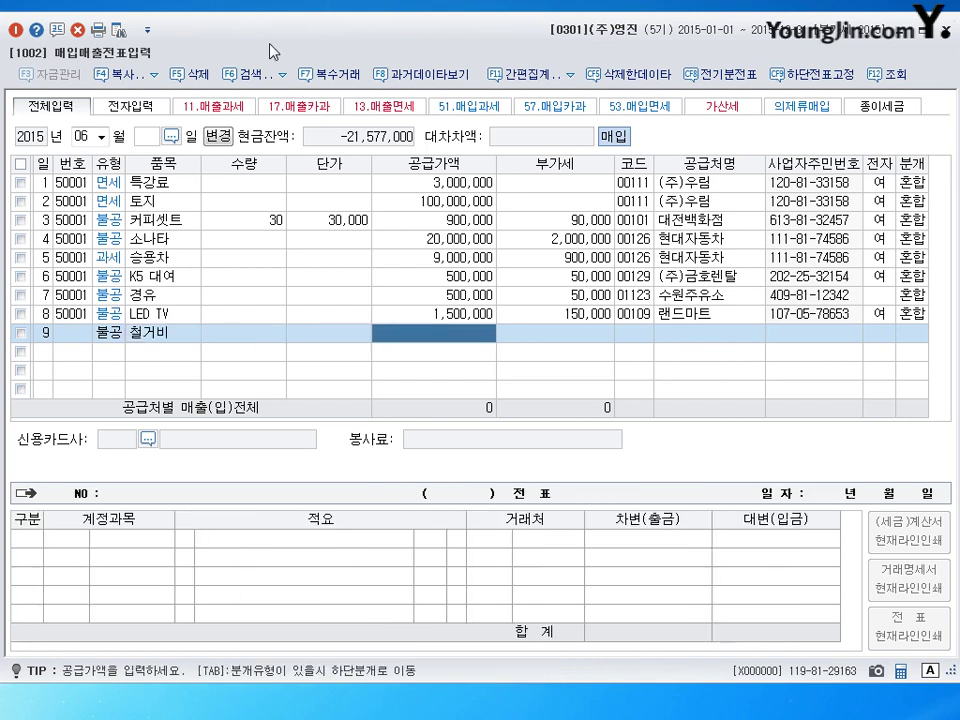
pyautogui.write('10000000')
pyautogui.press('Return')
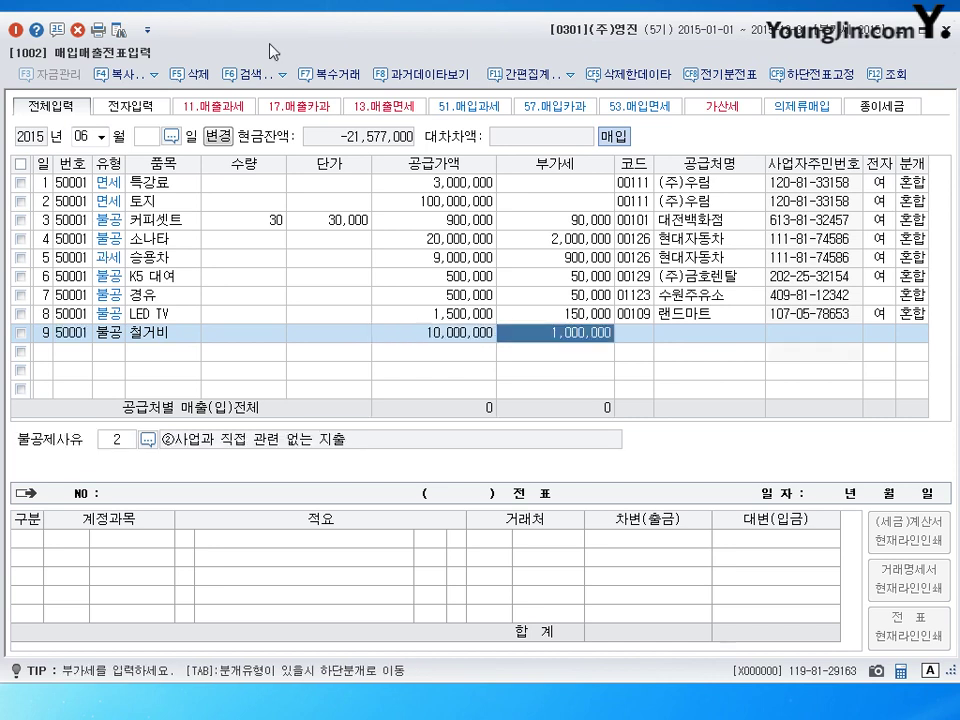
pyautogui.press('Return')
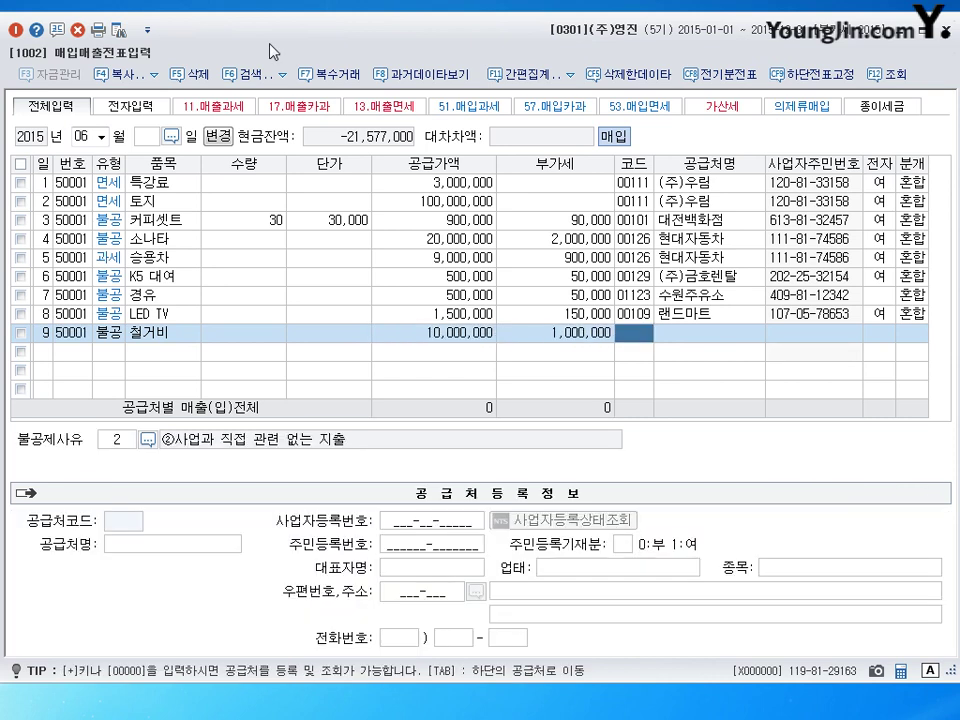
# Look up 유담 and assign (주)유담상사 as the supplier of the 철거비 purchase
pyautogui.write('유')
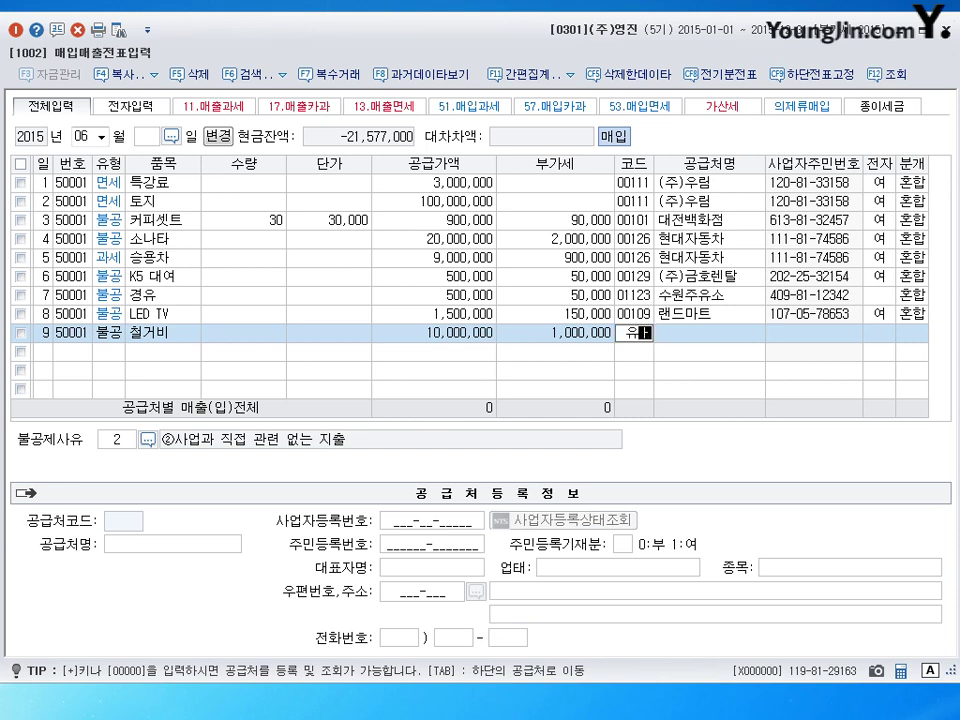
pyautogui.write('담')
pyautogui.press('Return')
pyautogui.press('Return')
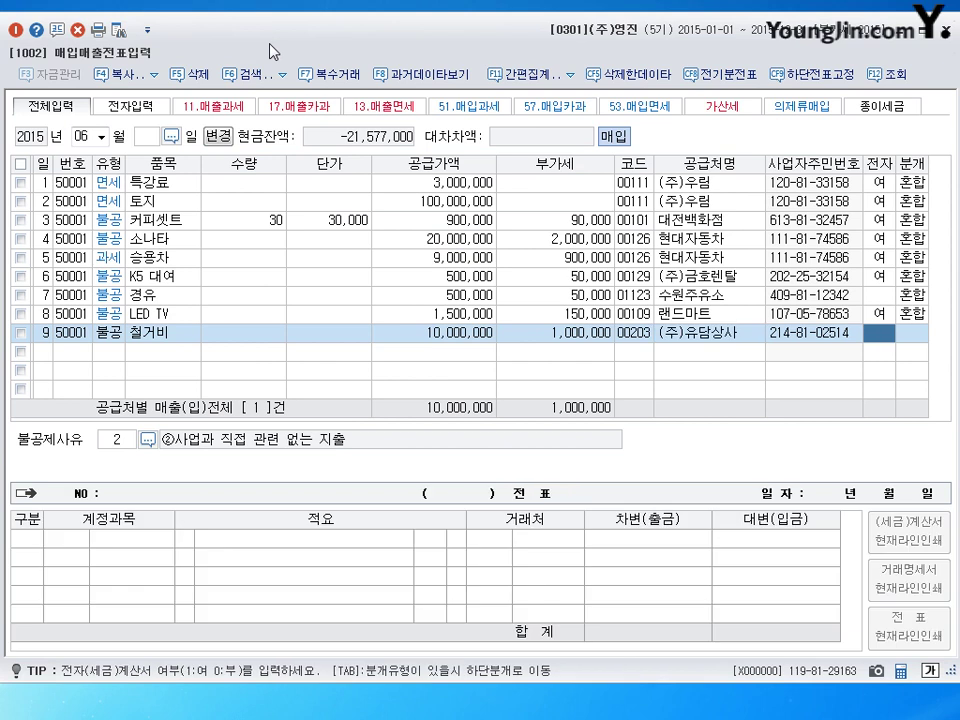
# Mark the 철거비 purchase as an electronic invoice (여) and set its non-deductible reason to 6, ⑥토지의 자본적 지출 관련
pyautogui.write('1')
pyautogui.press('Return')
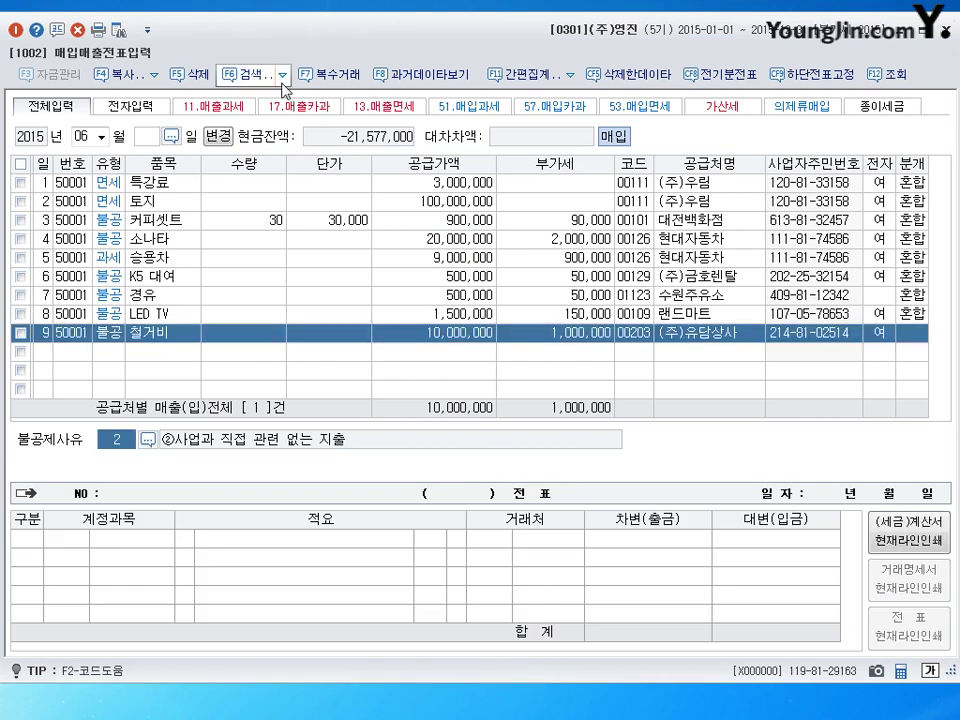
pyautogui.click(147, 439)
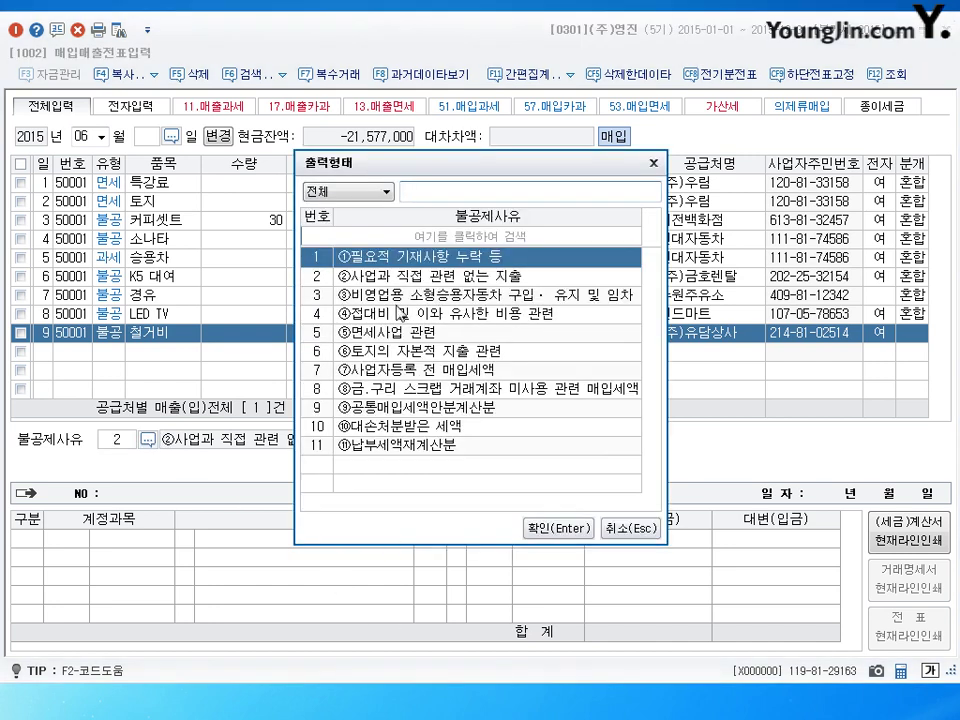
pyautogui.click(462, 352)
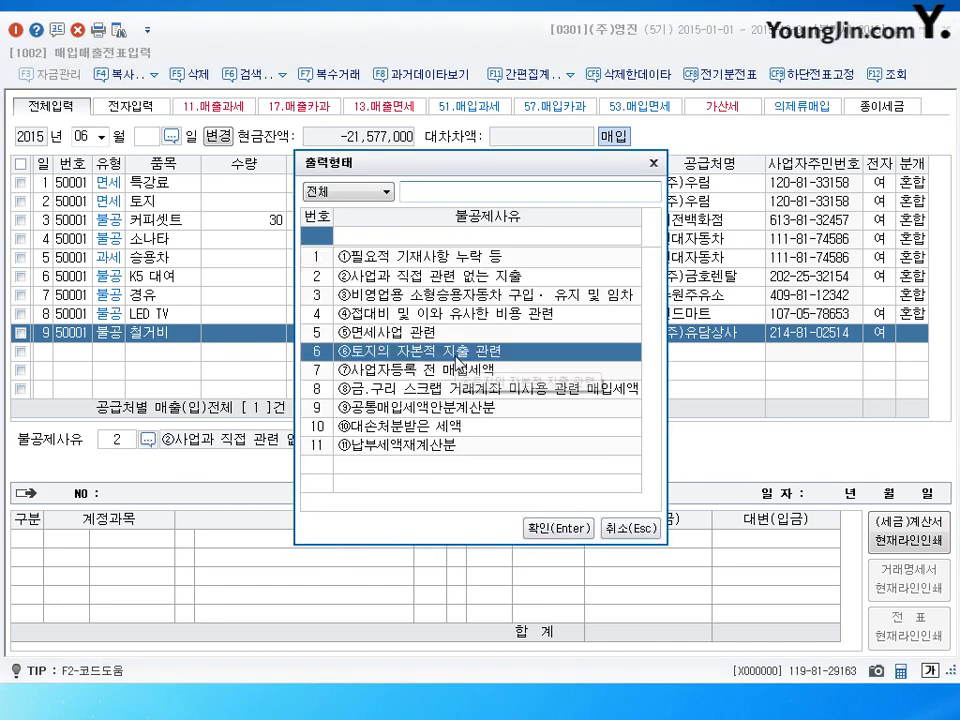
pyautogui.click(559, 527)
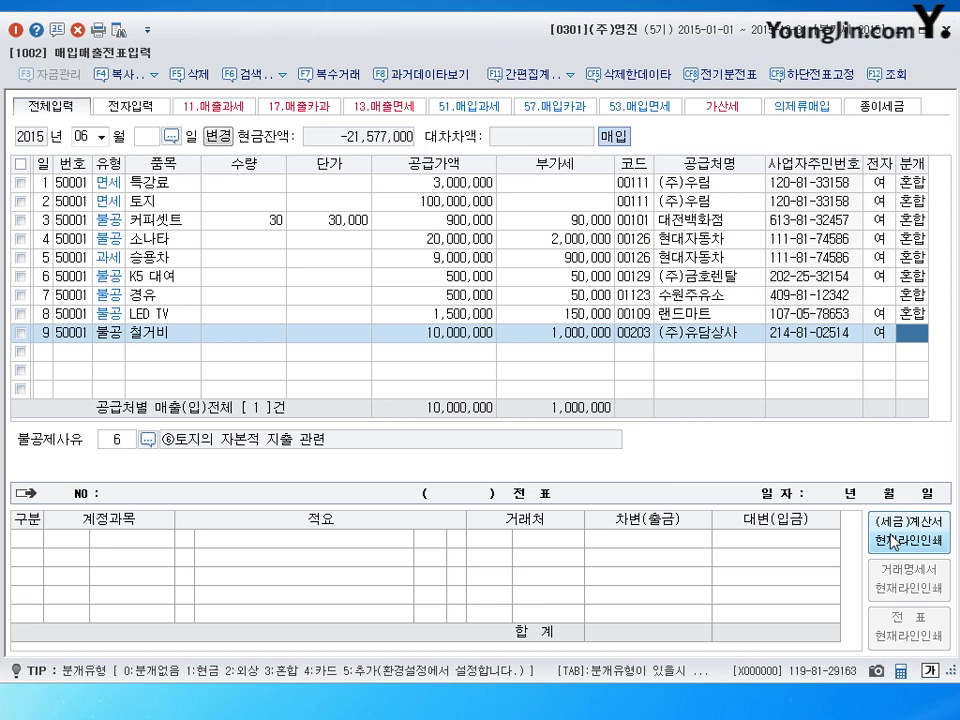
# Give the 철거비 purchase a mixed (혼합) journal entry and set its debit account to 0201 (토지)
pyautogui.write('3')
pyautogui.press('Return')
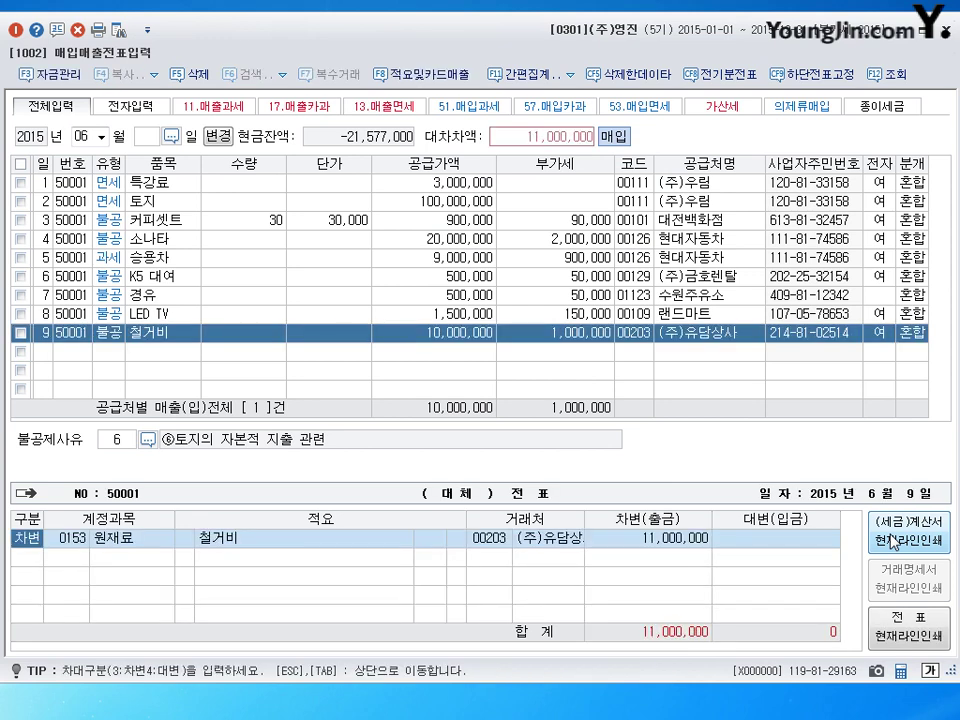
pyautogui.press('Return')
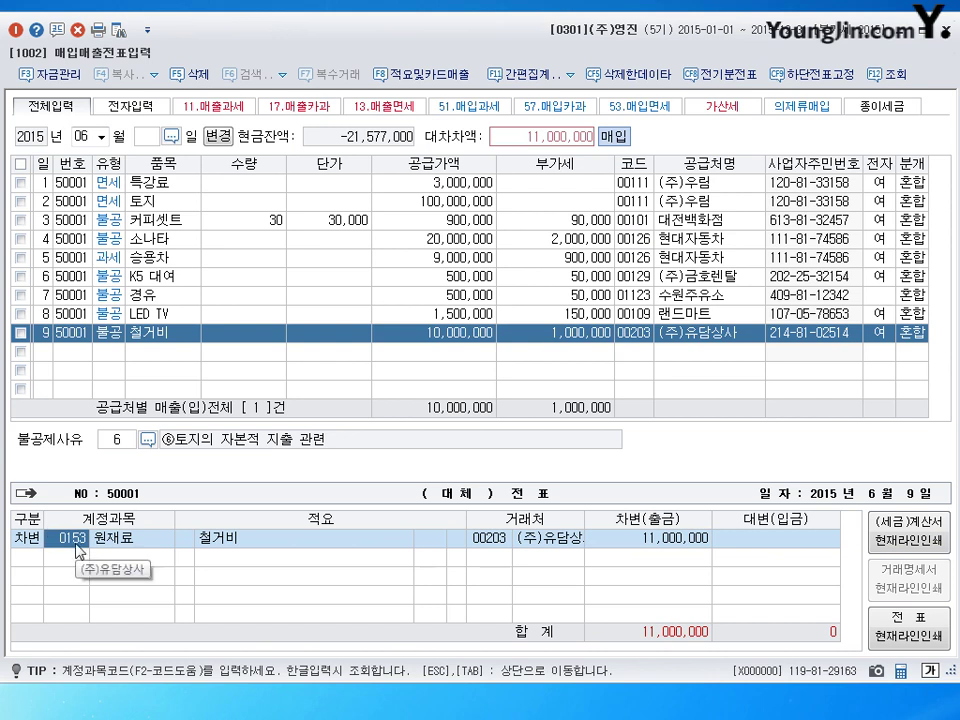
pyautogui.write('0201')
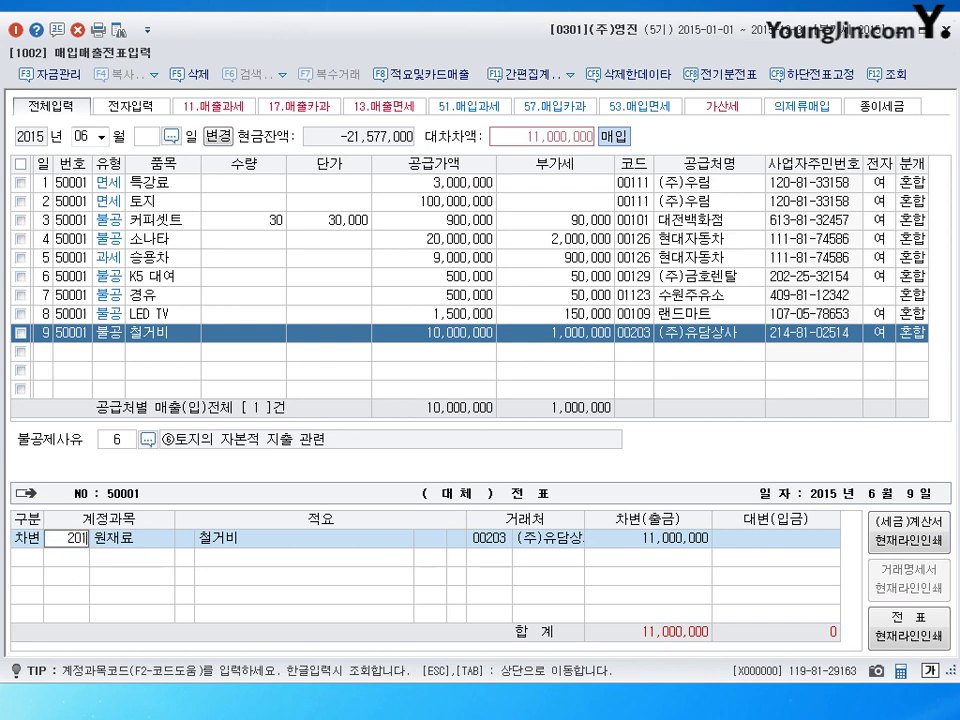
pyautogui.press('Return')
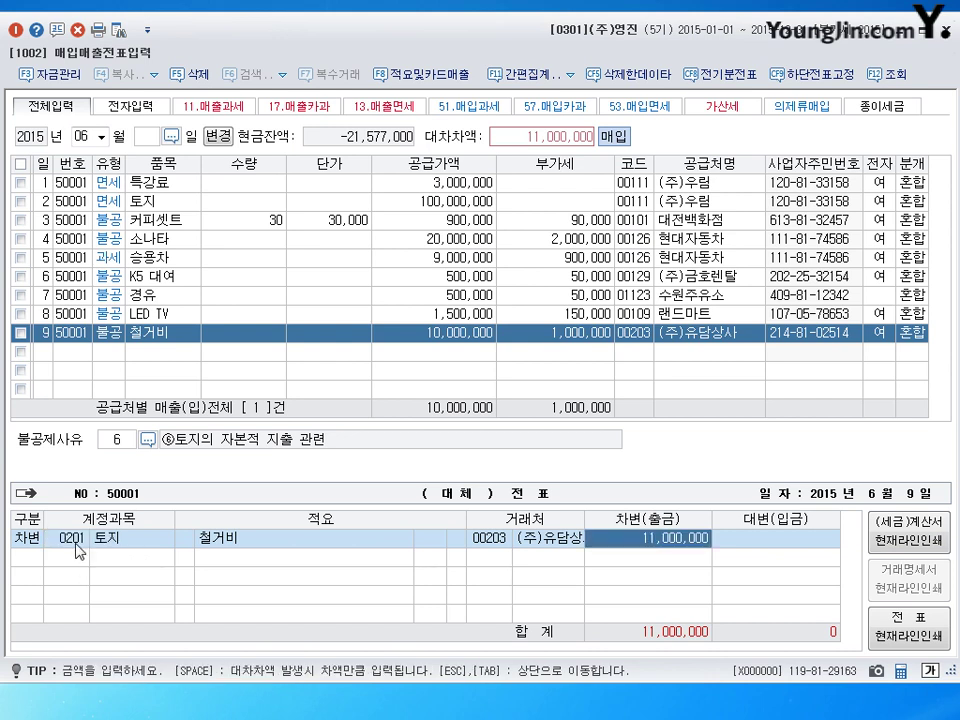
pyautogui.press('Return')
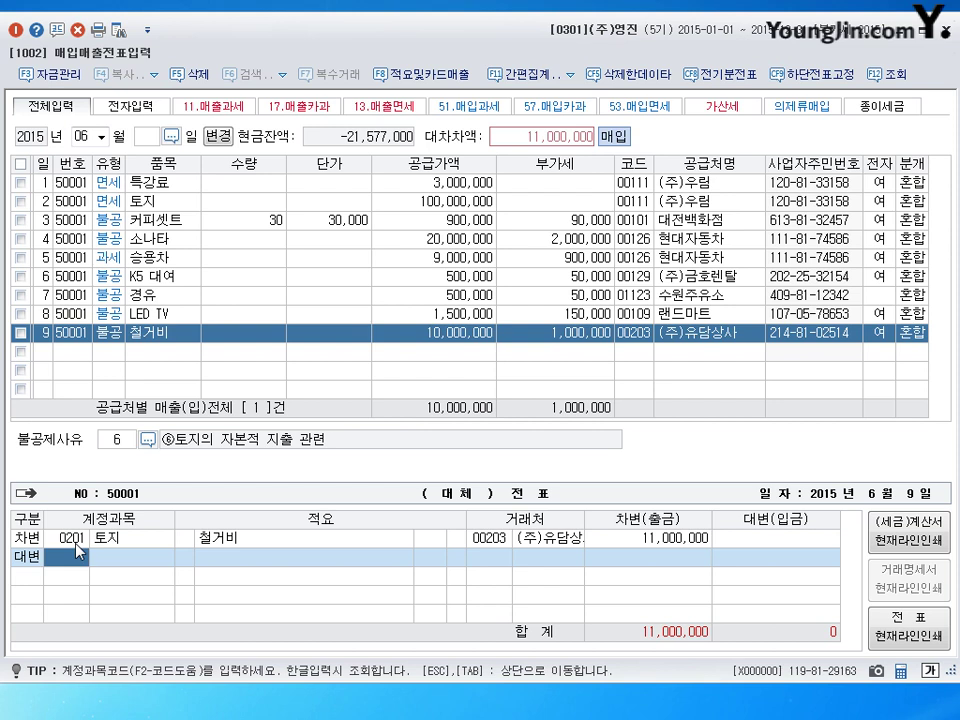
# Credit 3,300,000 of the 철거비 voucher to account 0101 (현금)
pyautogui.write('0330')
pyautogui.press('Return')
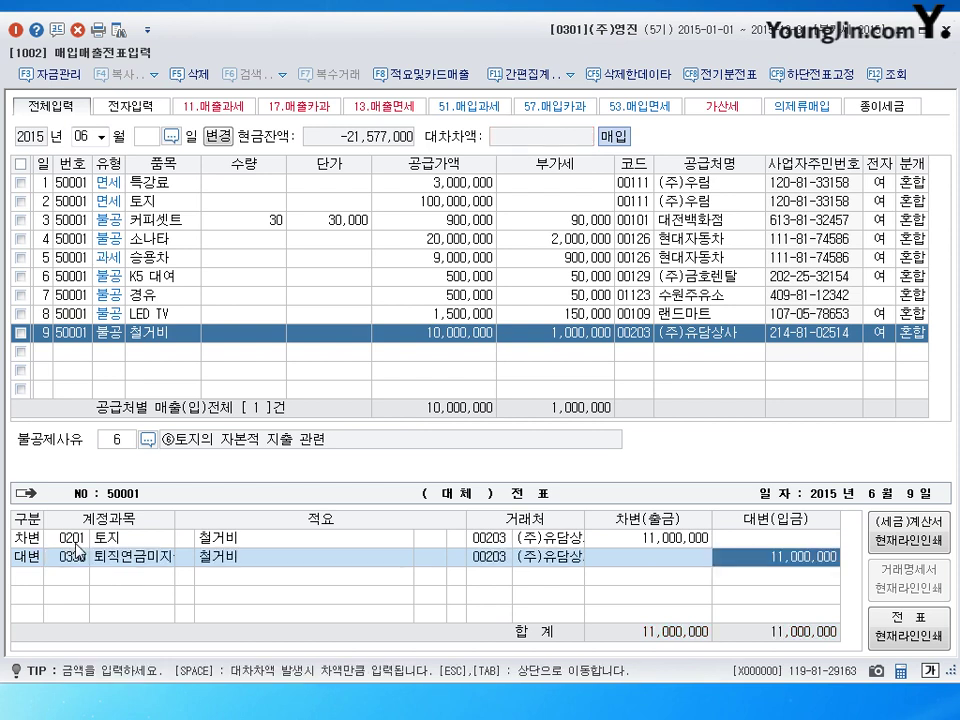
pyautogui.click(78, 546)
pyautogui.press('BackSpace')
pyautogui.write('0101')
pyautogui.press('Return')
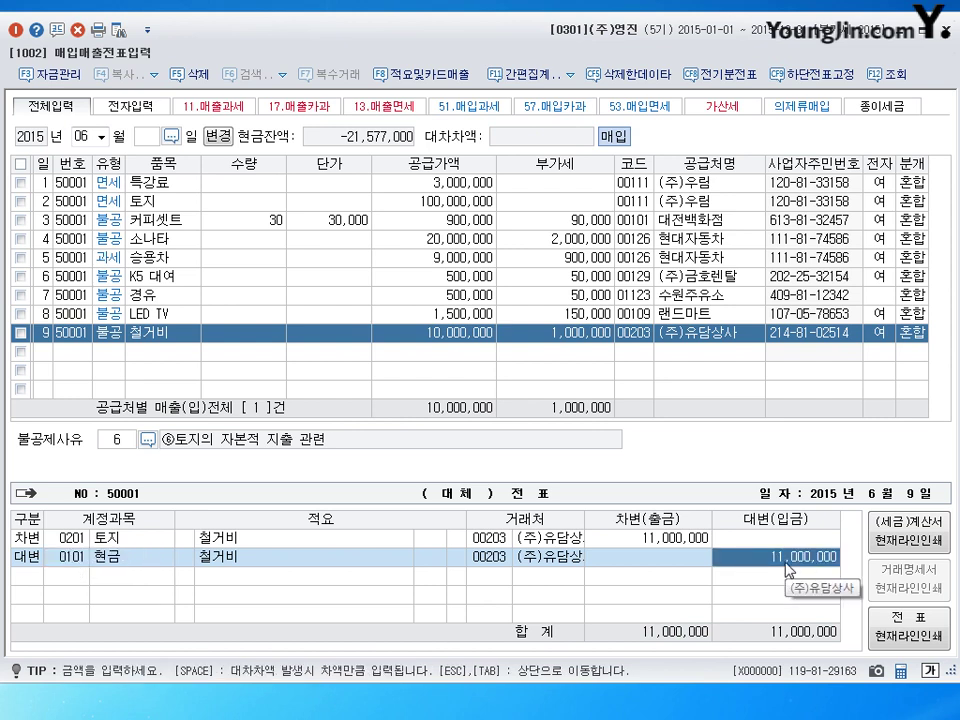
pyautogui.write('3300000')
pyautogui.press('Return')
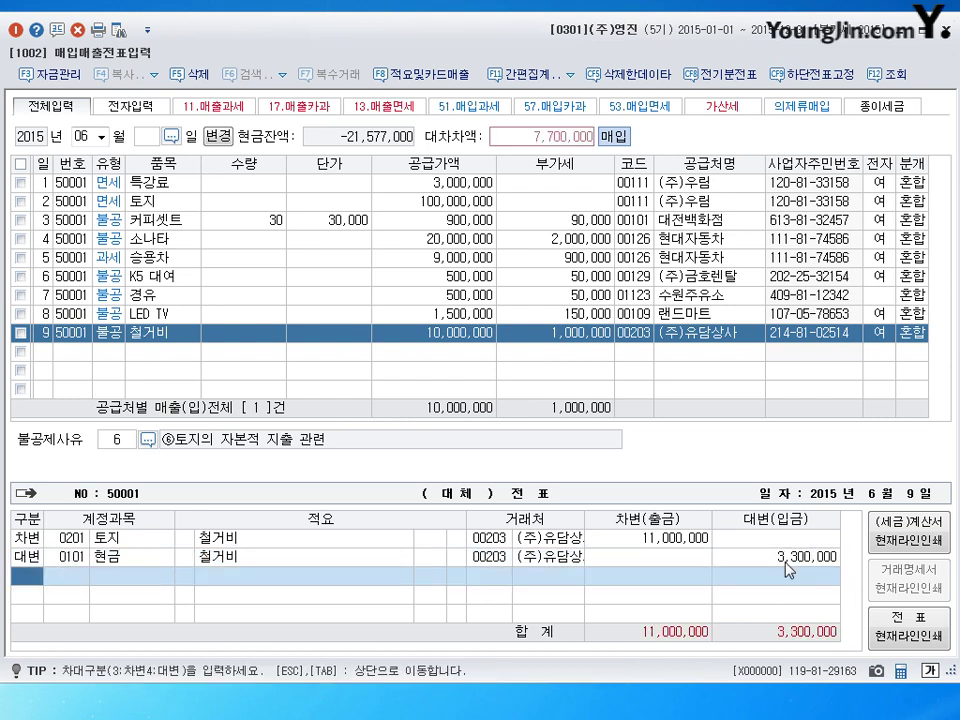
# Credit the remaining 7,700,000 of the 철거비 voucher to account 253 (미지급금) and finish the entry
pyautogui.write('4')
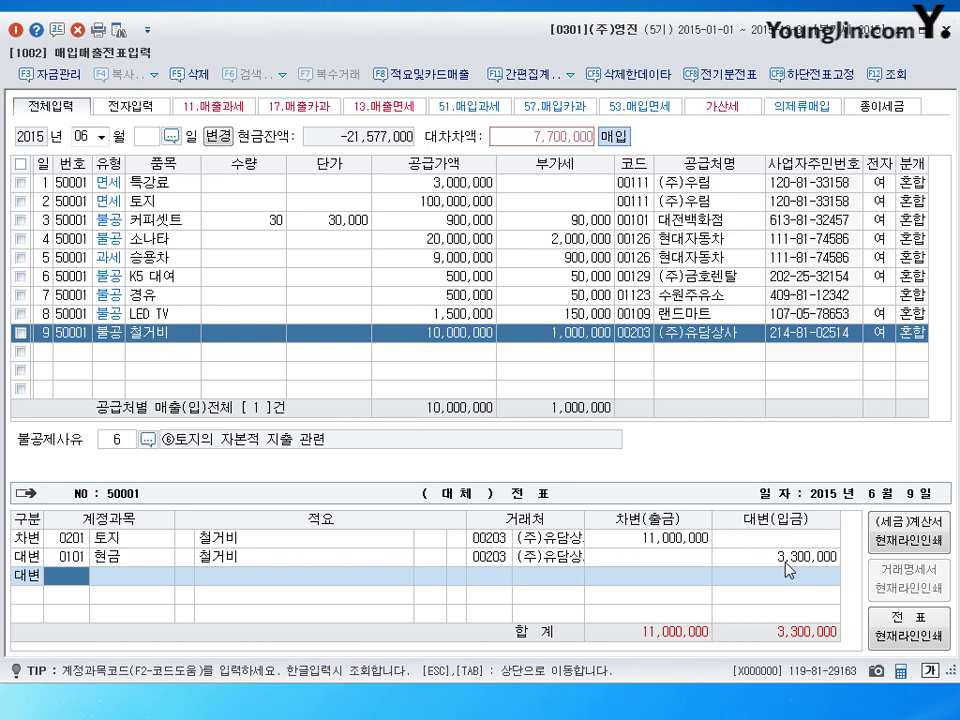
pyautogui.write('253')
pyautogui.press('Return')
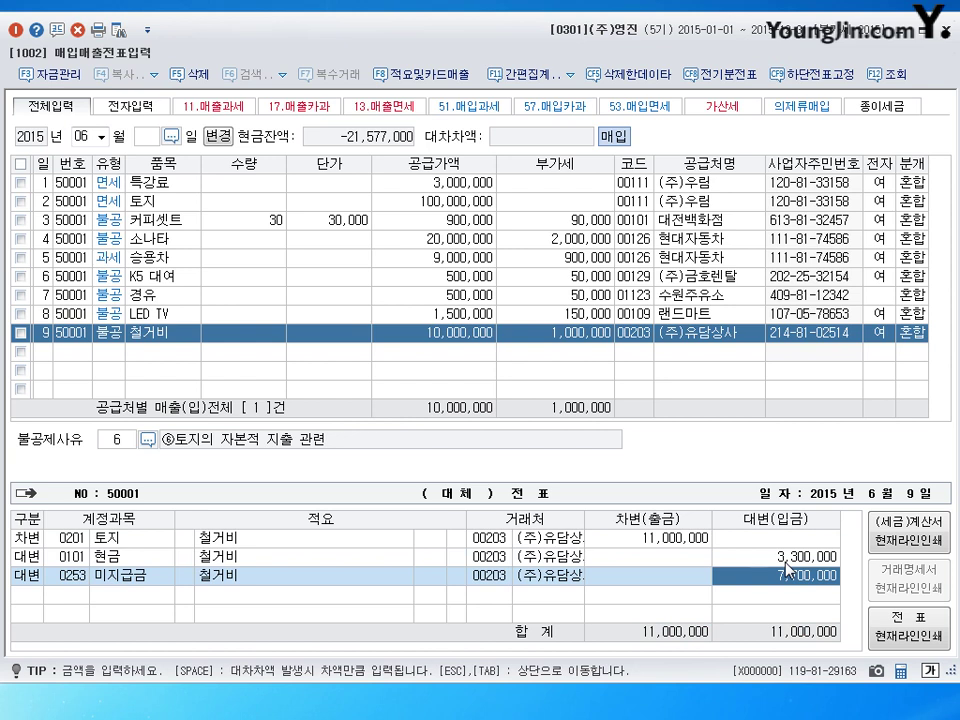
pyautogui.press('Return')
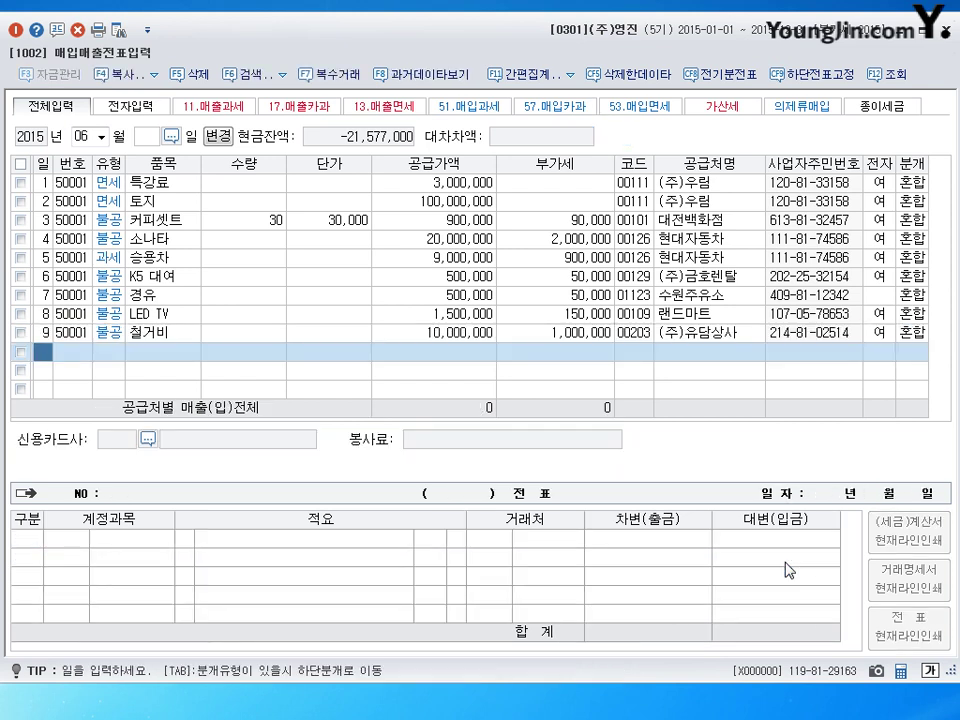
# Start a purchase voucher dated June 10 with tax type 54 (불공) and item 수수료, leaving quantity and unit price empty
pyautogui.write('10')
pyautogui.press('Return')
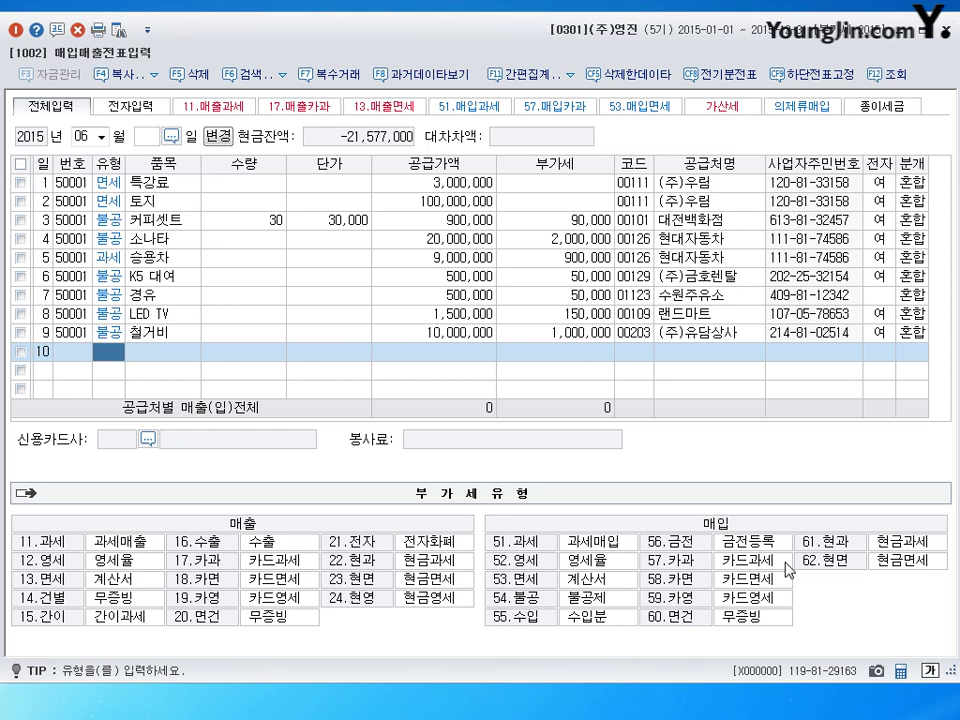
pyautogui.write('54')
pyautogui.press('Return')
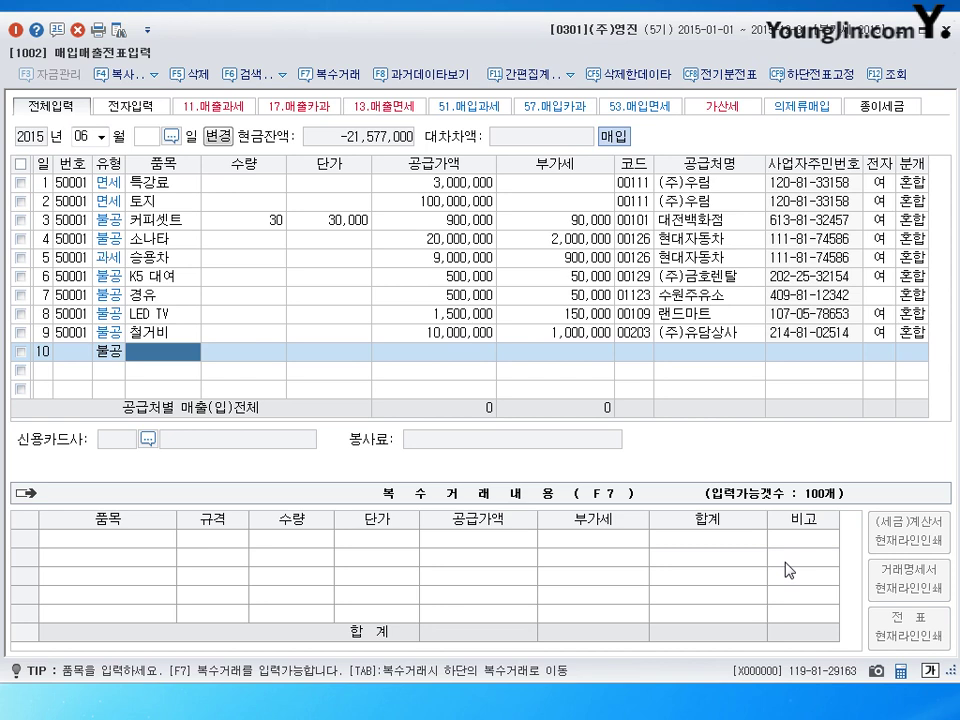
pyautogui.write('수수료')
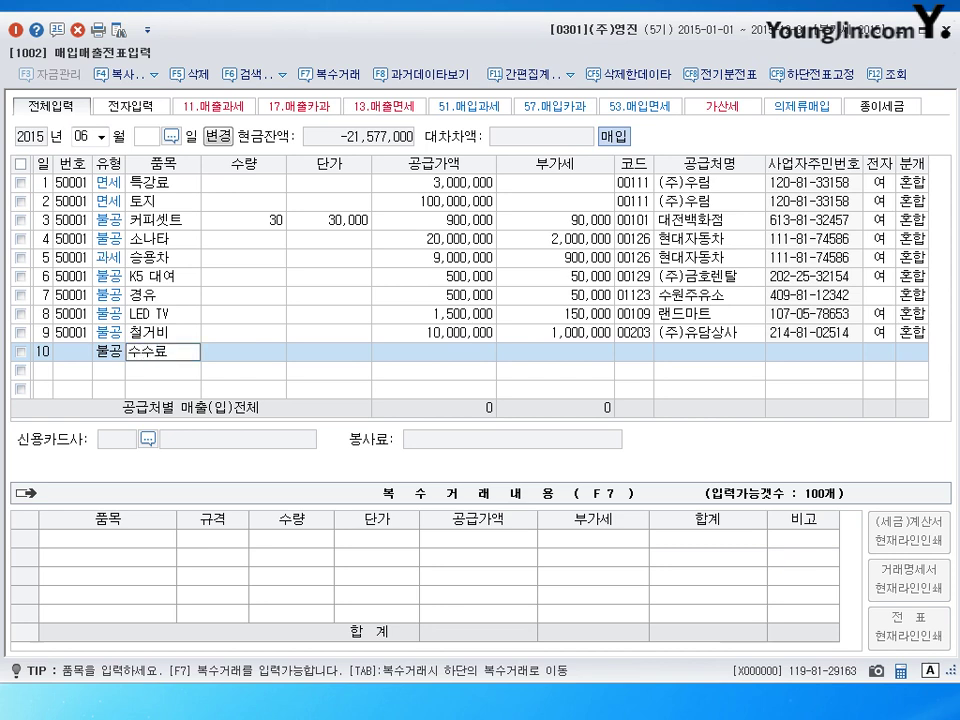
pyautogui.press('Return')
pyautogui.press('Return')
pyautogui.press('Return')
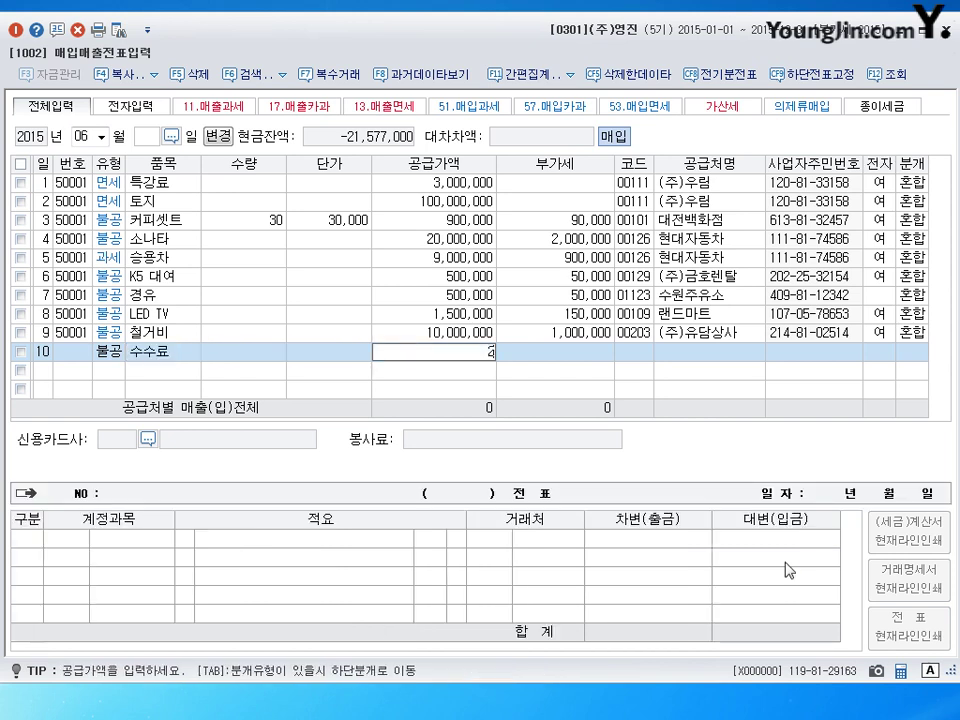
# Give the 수수료 purchase a supply value of 2,000,000 with its default VAT and set the supplier to (주)대여
pyautogui.write('2000000')
pyautogui.press('Return')
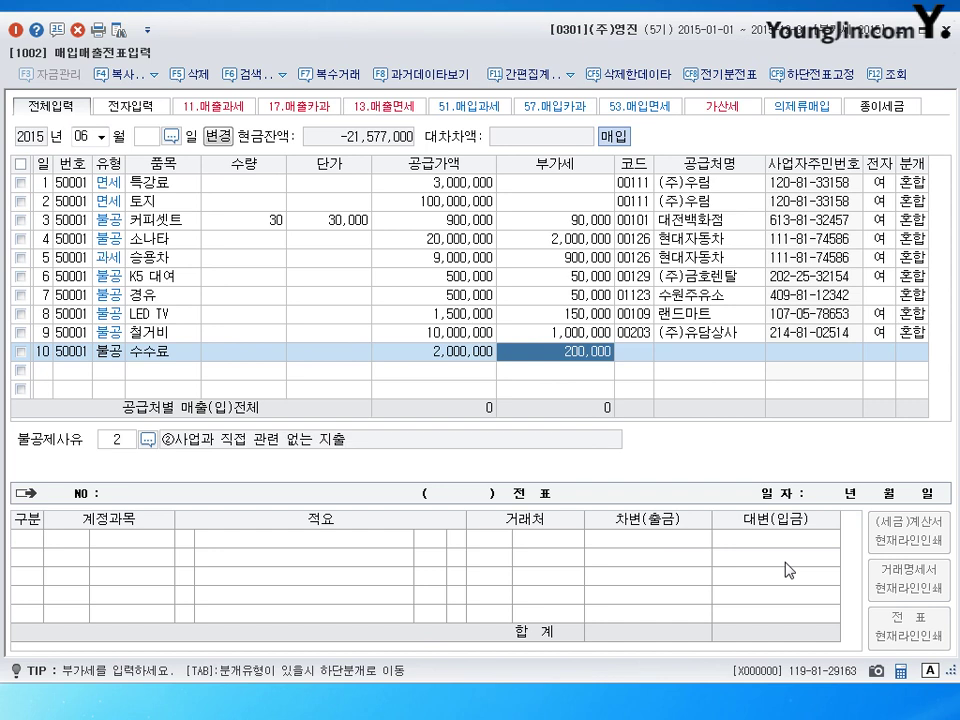
pyautogui.press('Return')
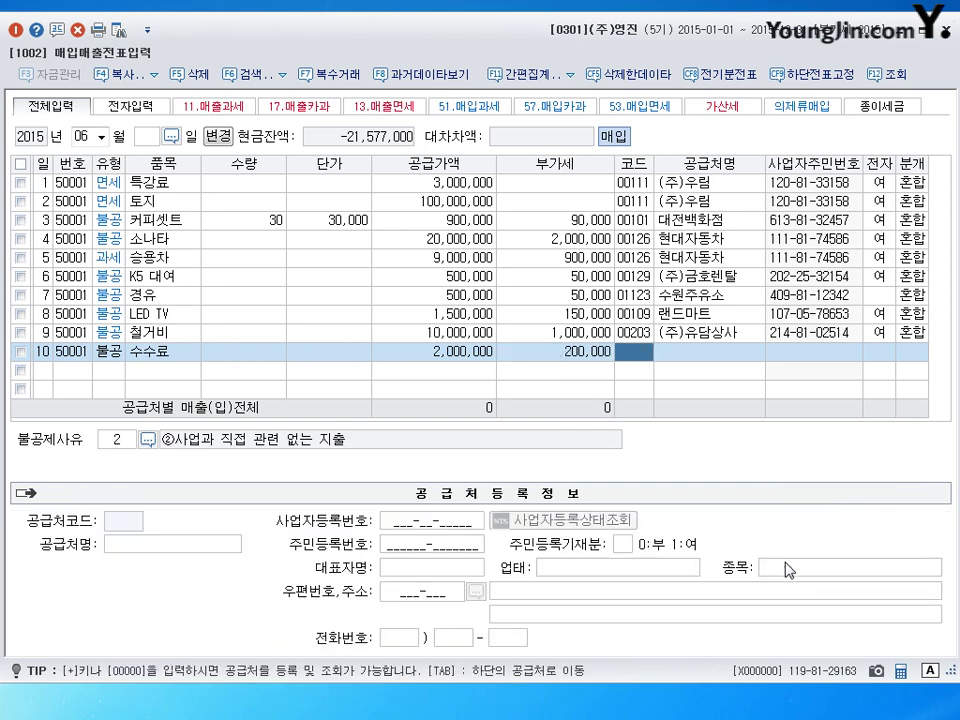
pyautogui.write('대여')
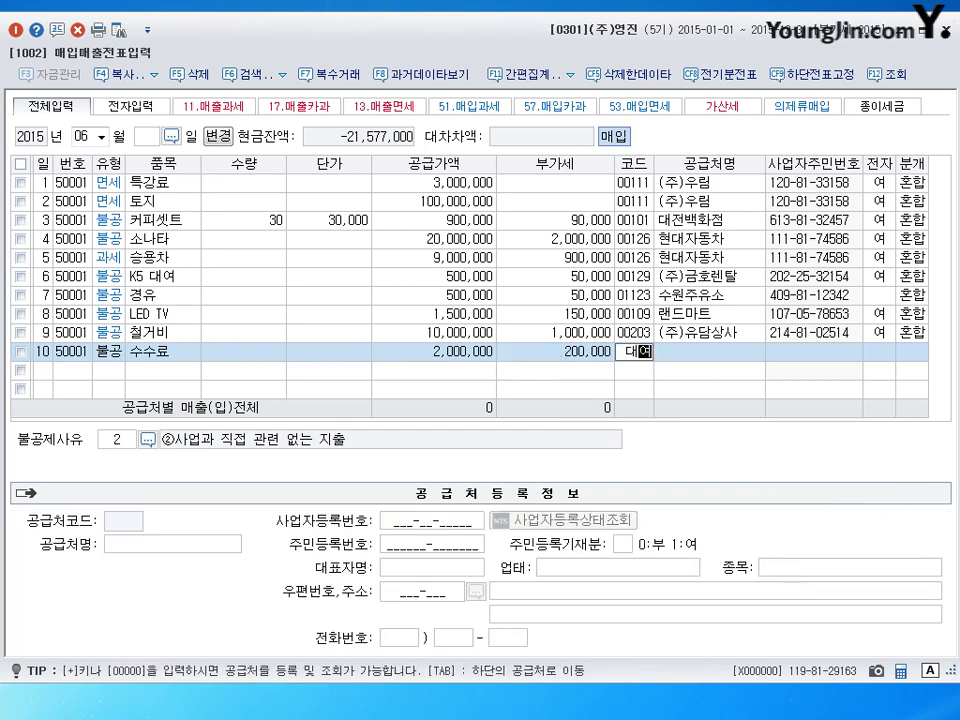
pyautogui.press('Return')
pyautogui.press('Return')
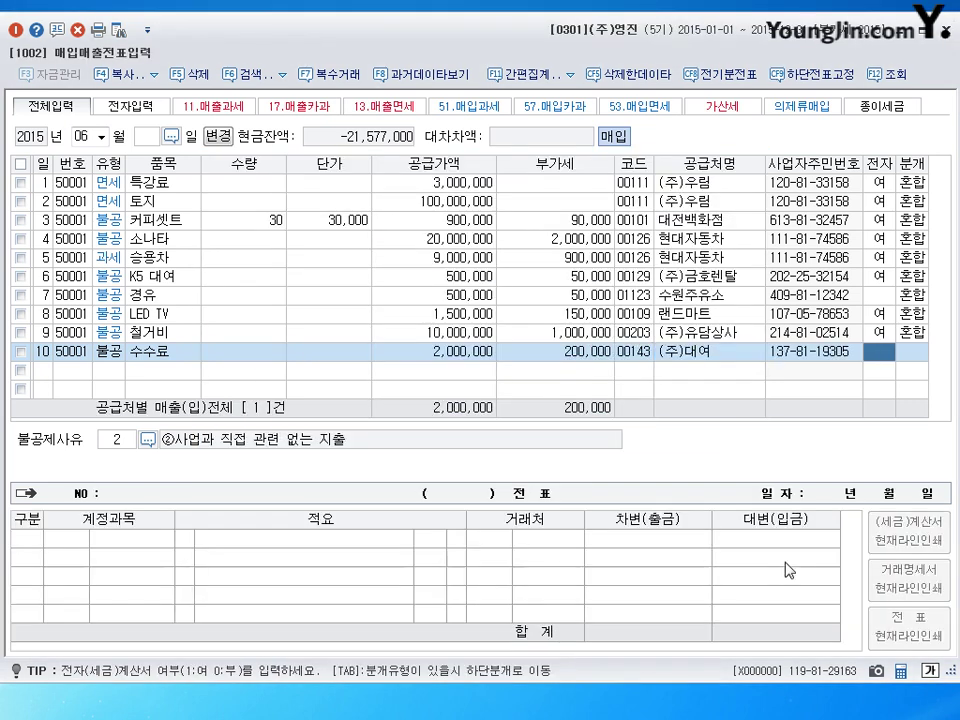
# Mark the 수수료 purchase as an electronic invoice (여) and set its non-deductible reason to 6, ⑥토지의 자본적 지출 관련
pyautogui.write('1')
pyautogui.press('Return')
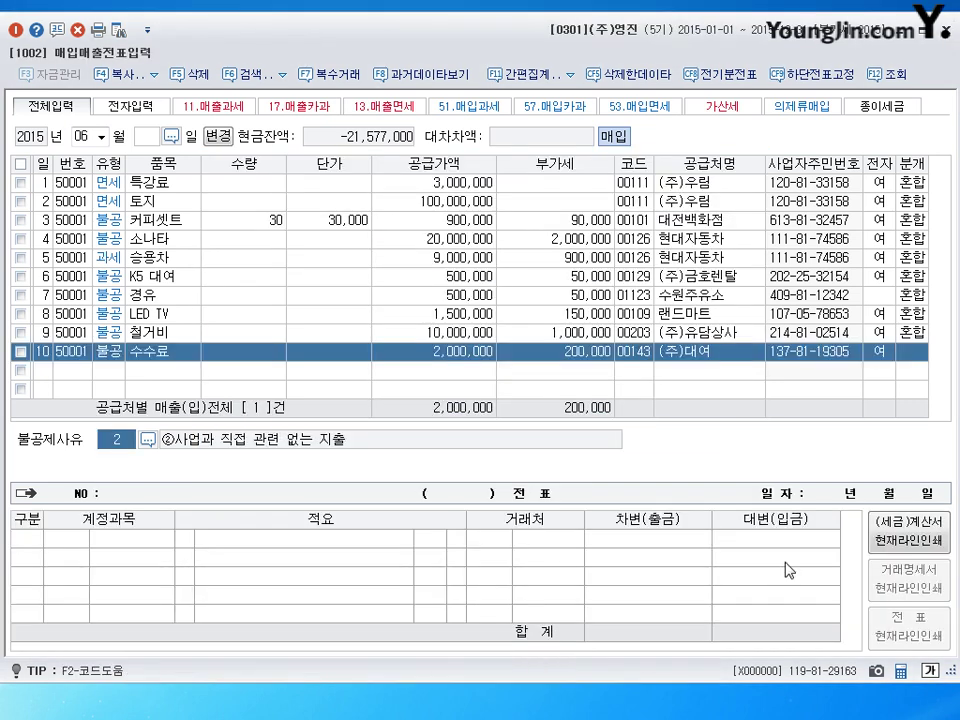
pyautogui.click(148, 439)
pyautogui.press('End')
pyautogui.click(430, 368)
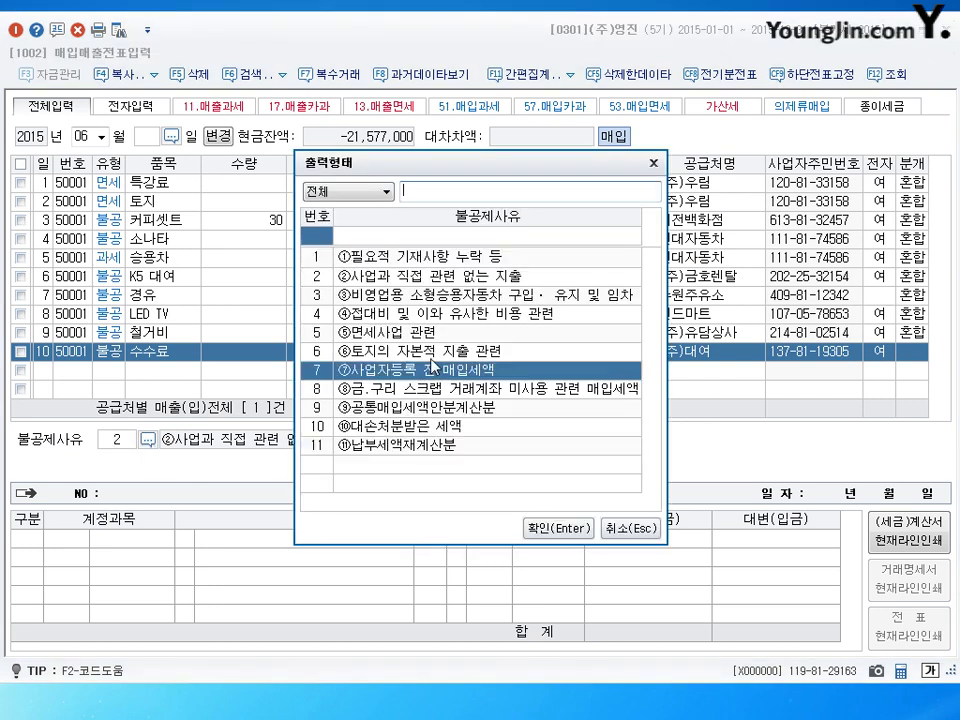
pyautogui.press('Up')
pyautogui.click(558, 528)
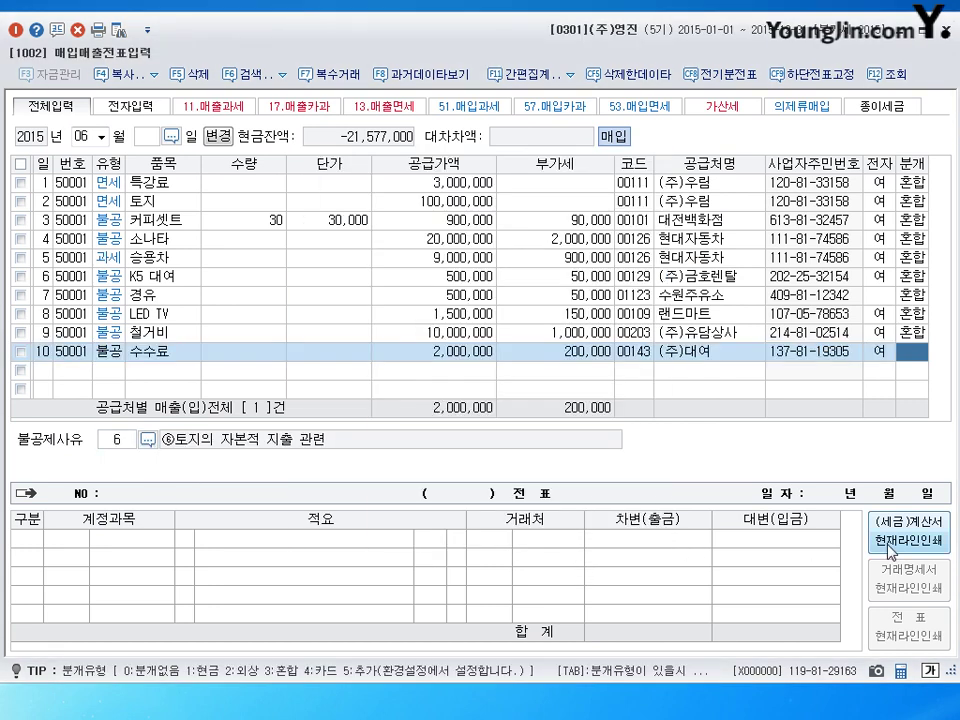
# Give the 수수료 purchase a cash (현금) journal entry with debit account 0201 (토지) and finish the voucher
pyautogui.write('1')
pyautogui.press('Return')
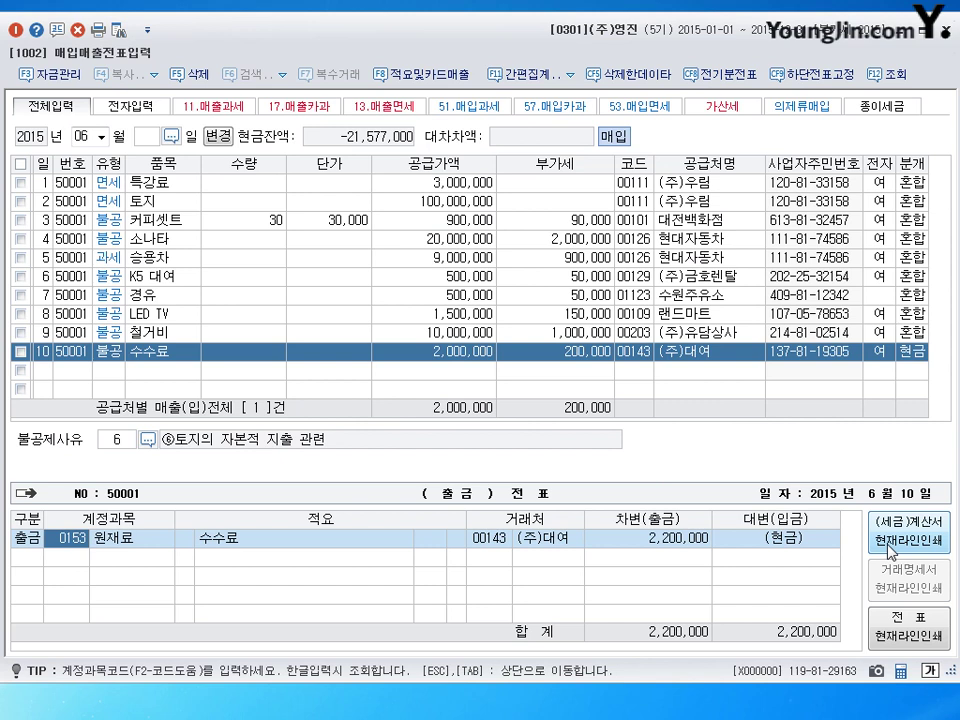
pyautogui.write('0201')
pyautogui.press('Return')
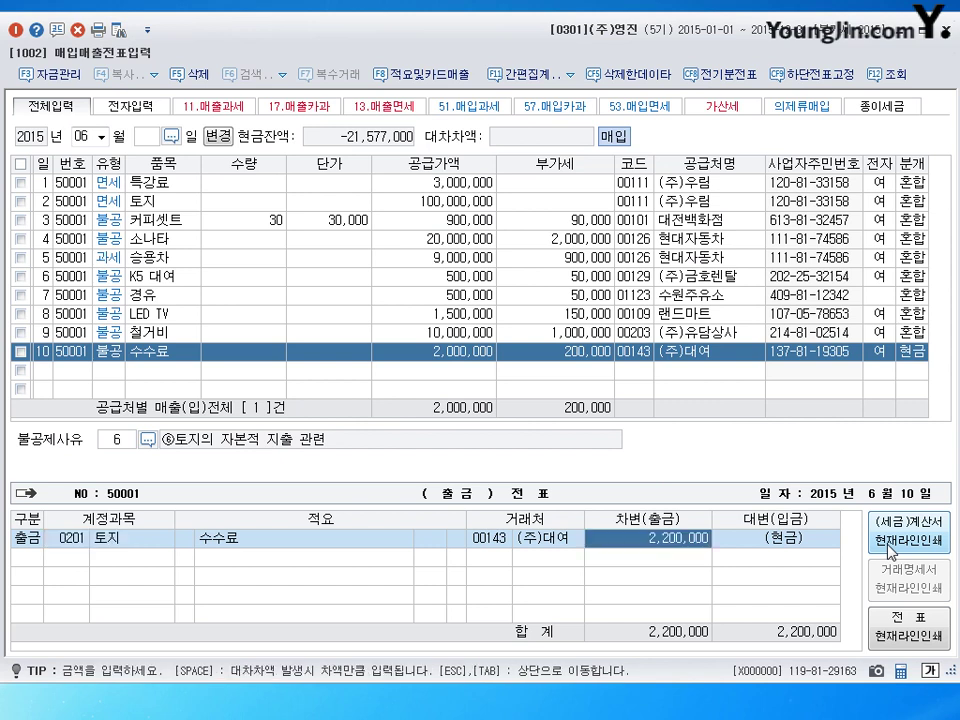
pyautogui.press('Return')
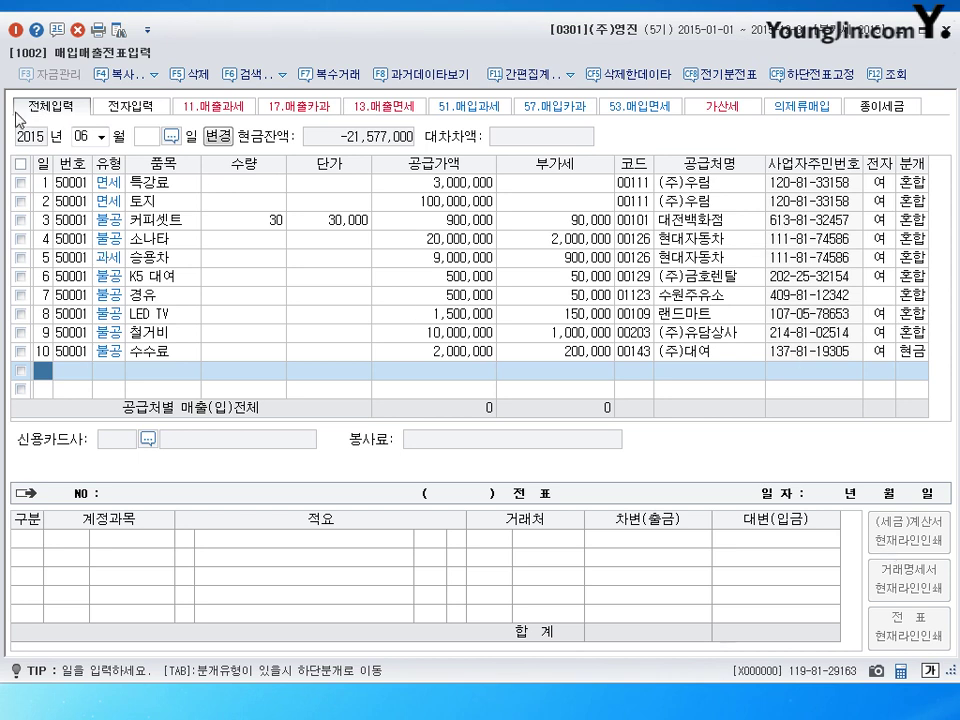
# Switch the voucher month to July 2015 and start an entry dated the 1st
pyautogui.doubleClick(80, 136)
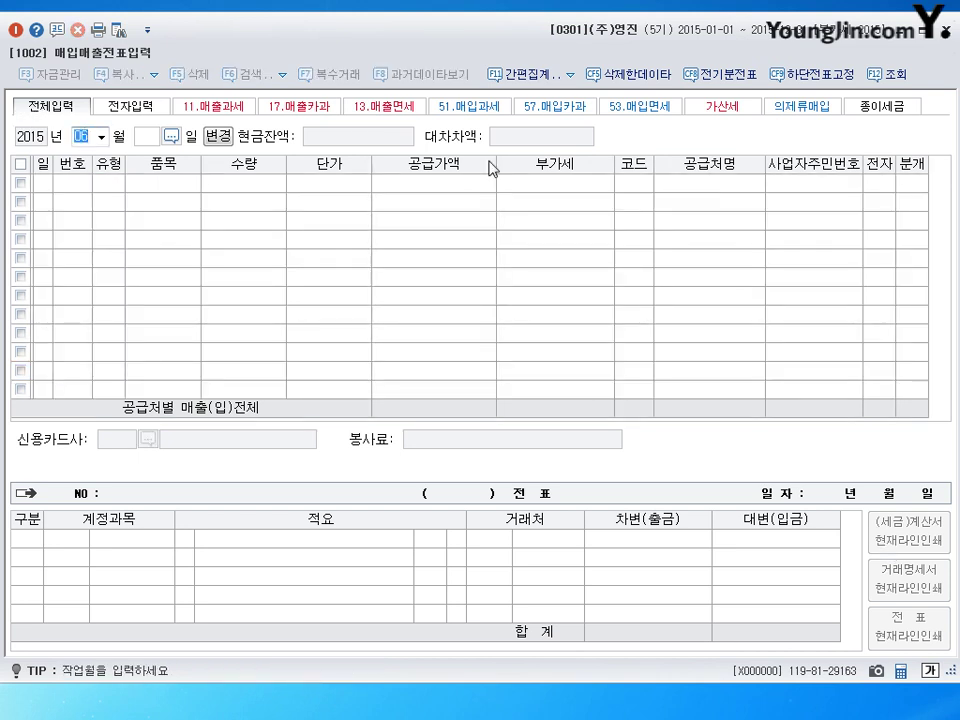
pyautogui.write('7')
pyautogui.press('Return')
pyautogui.write('1')
pyautogui.press('Return')
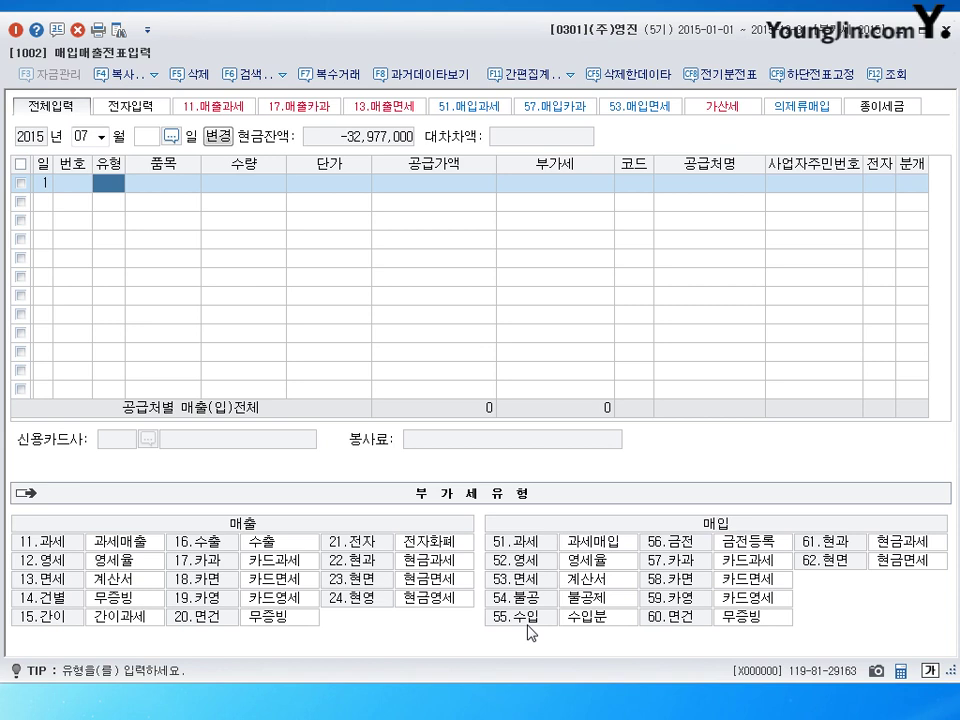
# Set the July 1 purchase to tax type 55 (수입) with item 원재료, supply value 20,000,000 and its default VAT
pyautogui.write('55')
pyautogui.press('Return')
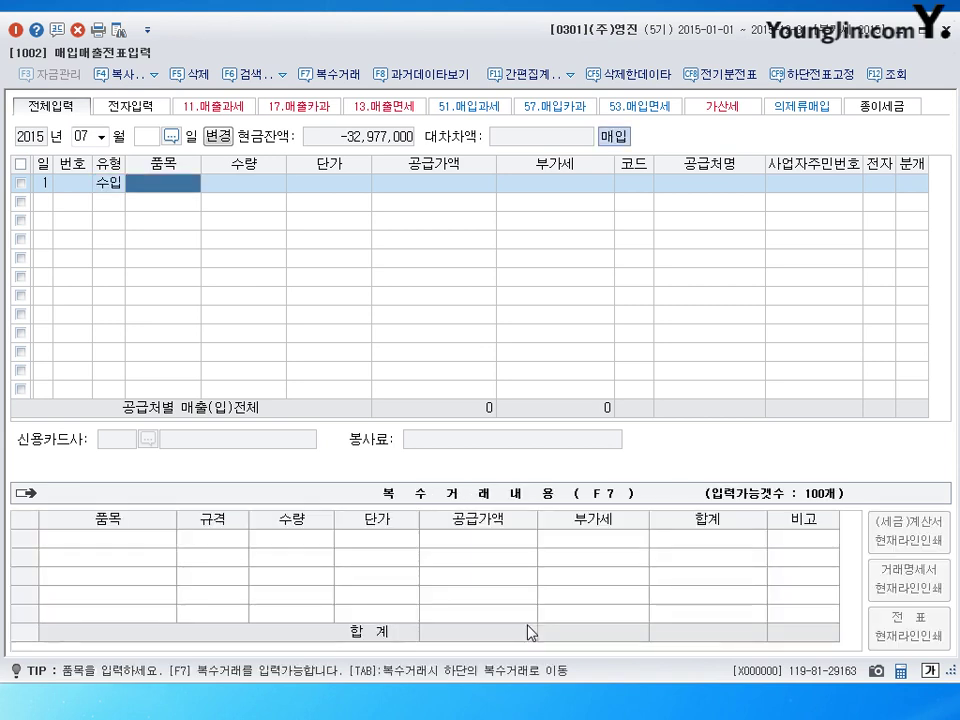
pyautogui.write('우원재료')
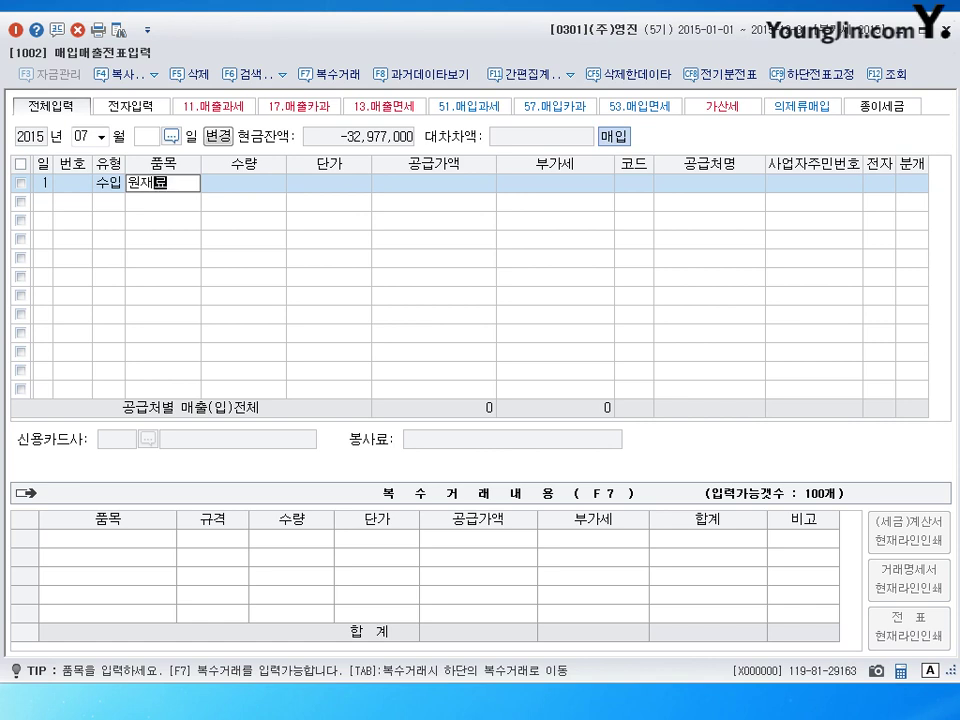
pyautogui.press('Return')
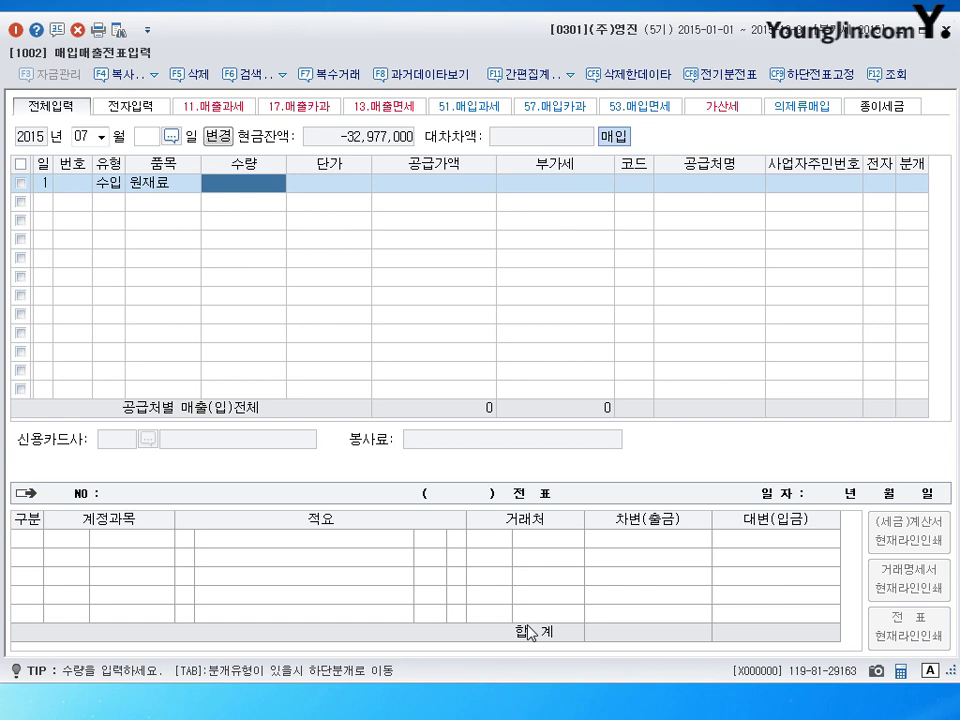
pyautogui.press('Return')
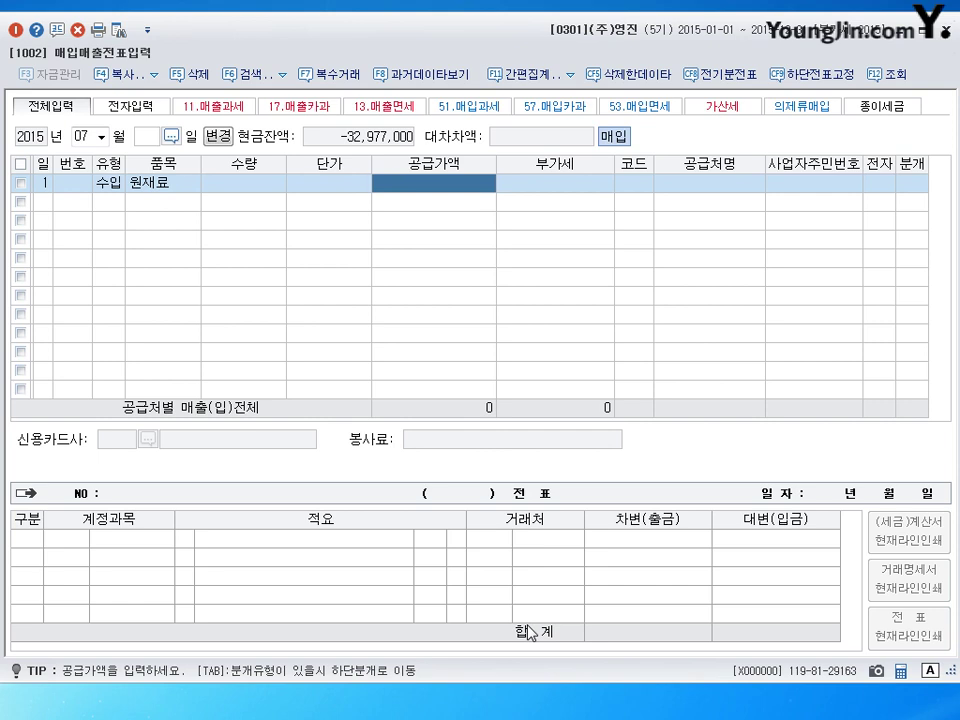
pyautogui.write('20000000')
pyautogui.press('Return')
pyautogui.press('Return')
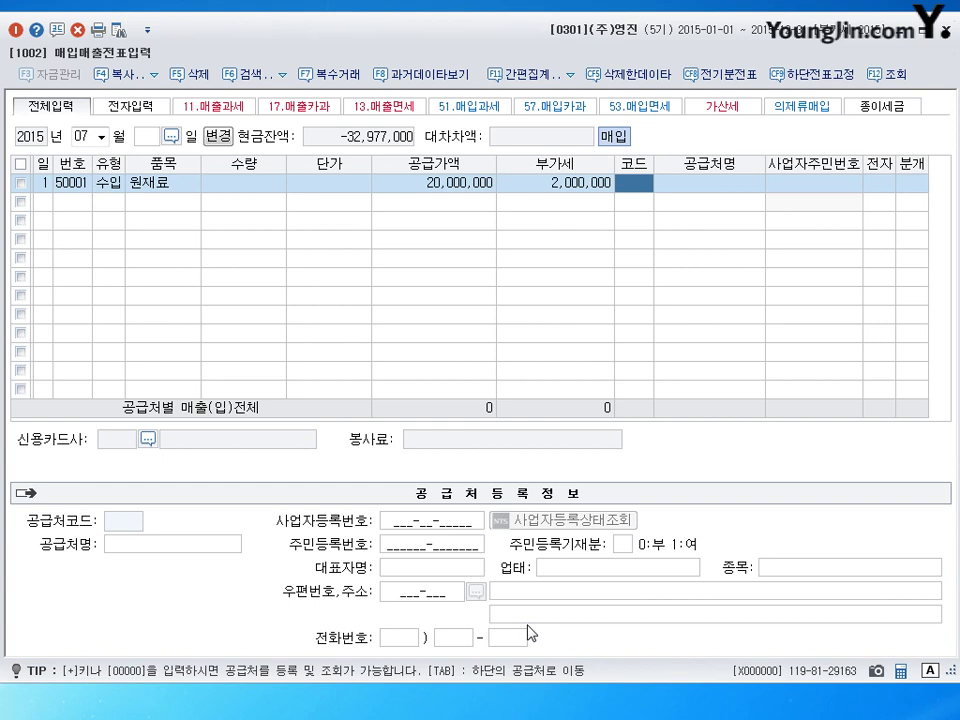
# Look up 인천 in the supplier list and set 인천세관 as the supplier of the 원재료 import
pyautogui.write('입')
pyautogui.press('BackSpace')
pyautogui.write('ㄴㅊㅓㄴ')
pyautogui.press('Return')
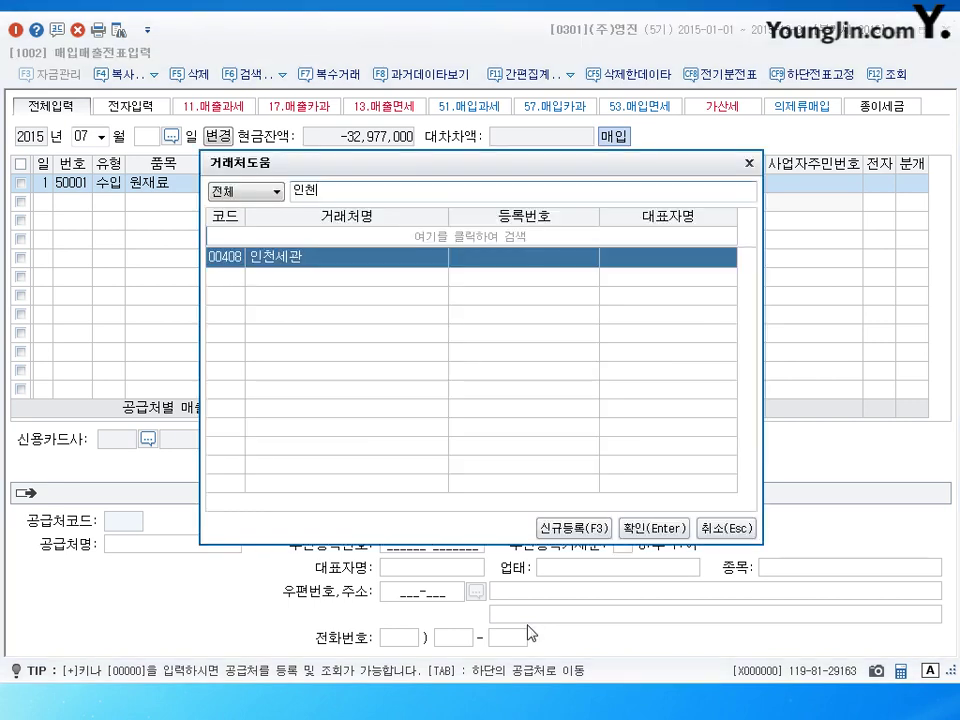
pyautogui.press('Return')
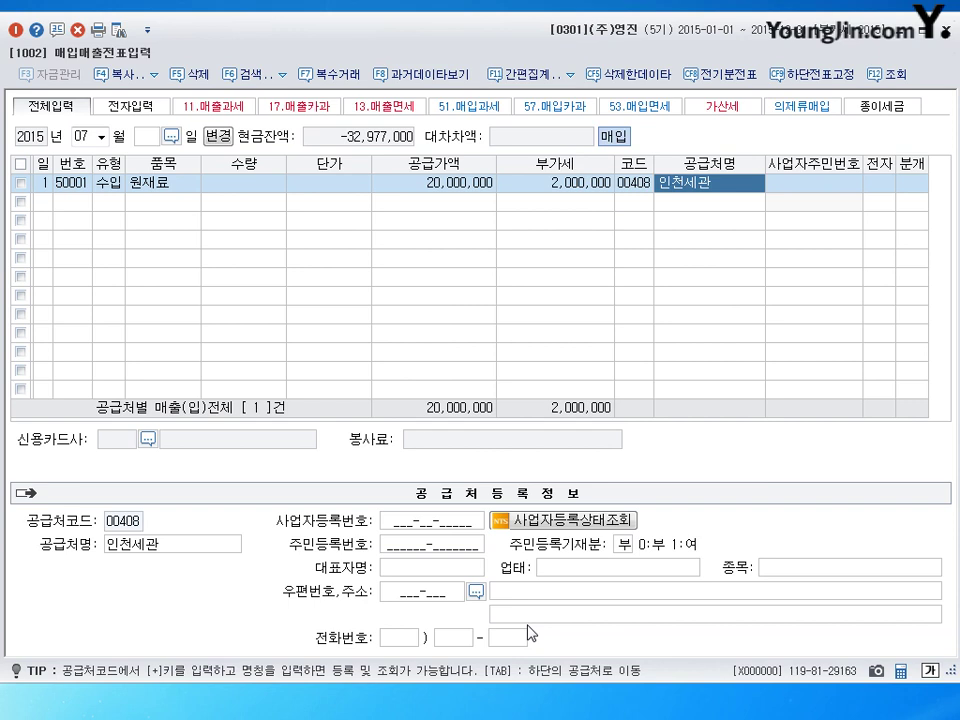
pyautogui.press('Return')
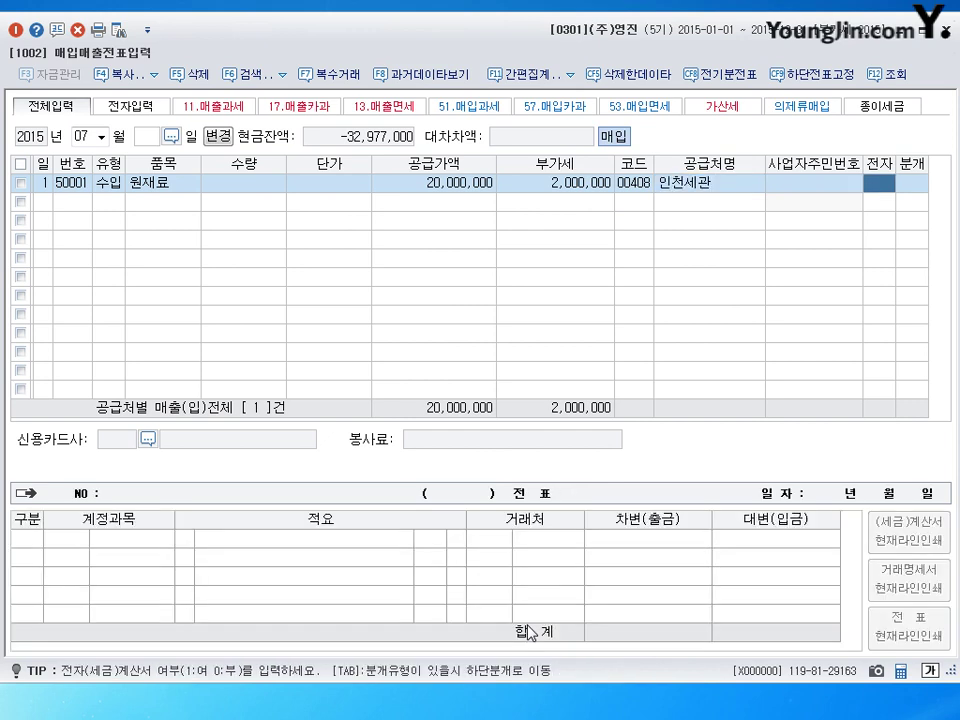
# Mark the 원재료 import as an electronic invoice (여), give it a cash (현금) journal entry and finish the voucher
pyautogui.write('1')
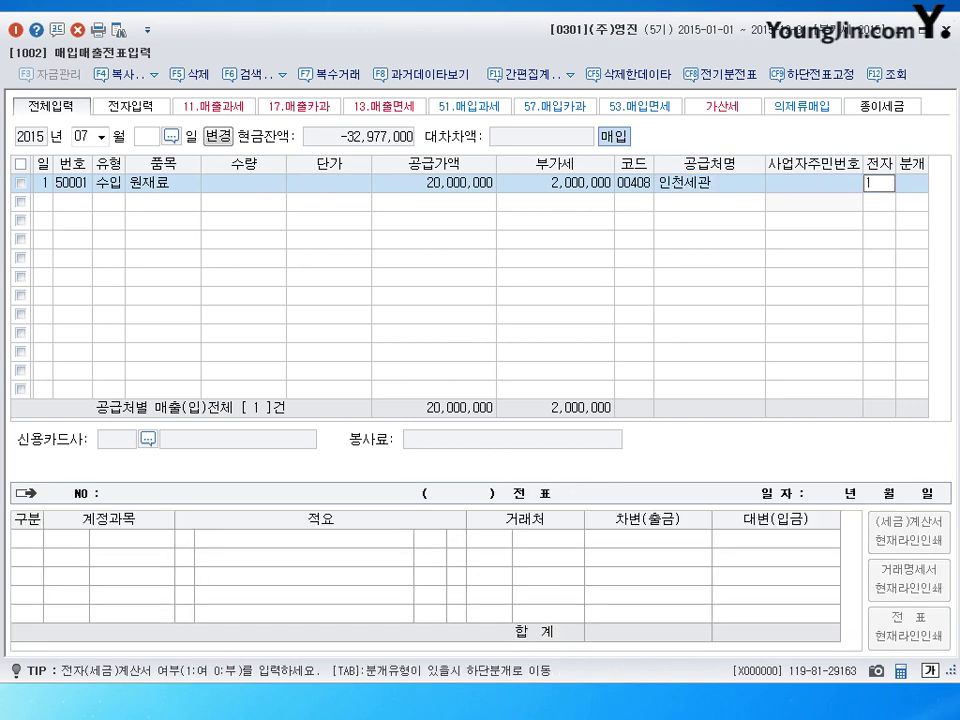
pyautogui.press('Return')
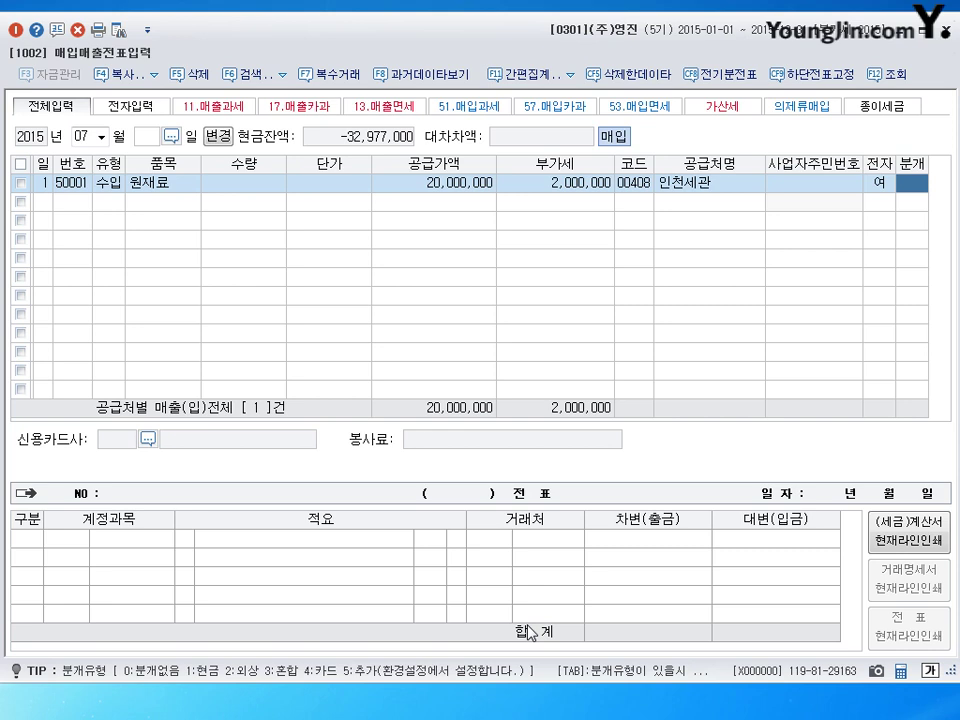
pyautogui.write('1')
pyautogui.press('Return')
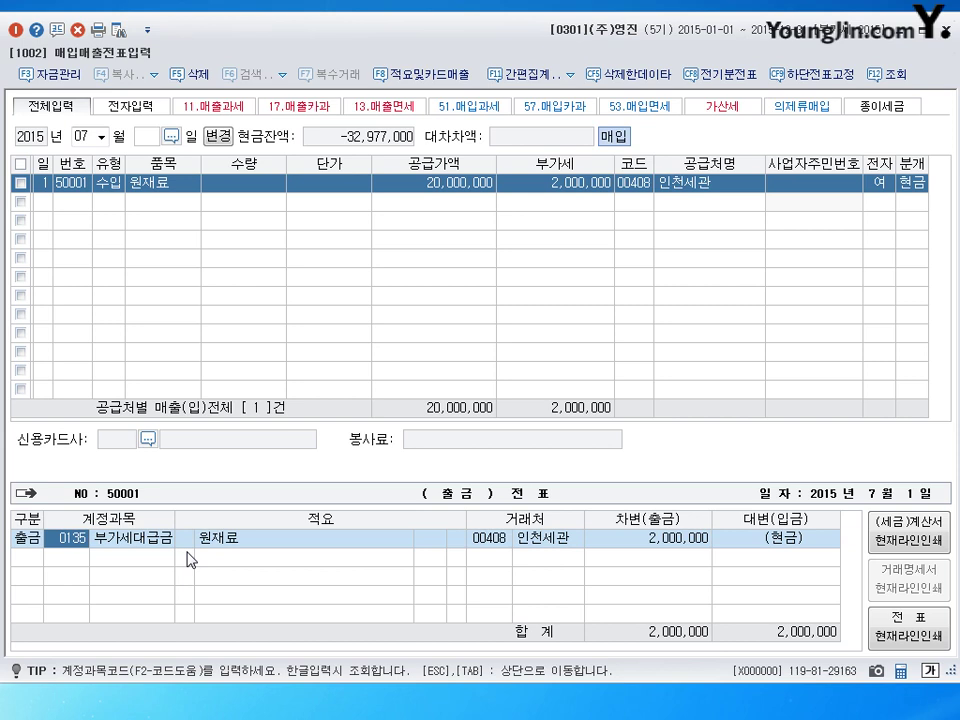
pyautogui.click(676, 203)
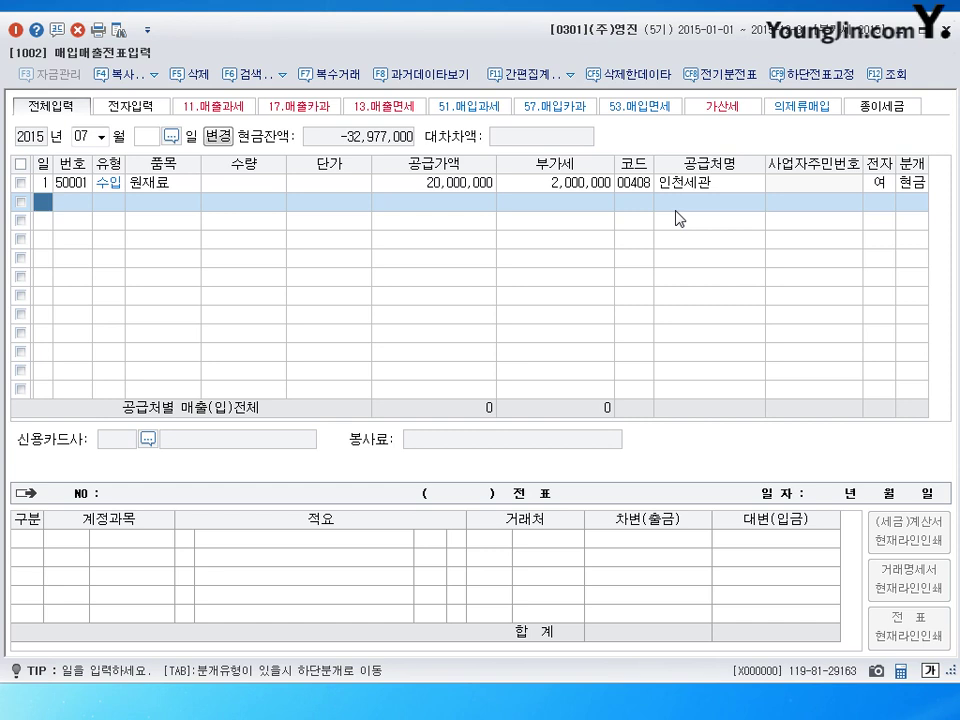
# Start a purchase voucher dated July 2 with tax type 57 (카과) and item 컴퓨터, leaving quantity and unit price empty
pyautogui.write('2')
pyautogui.press('Return')
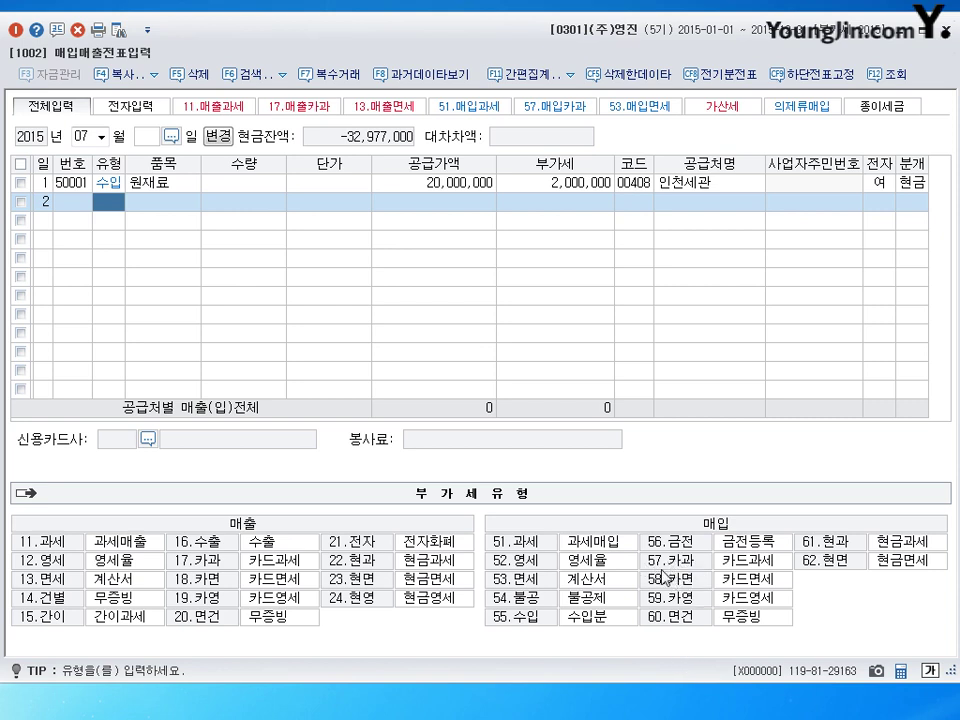
pyautogui.write('57')
pyautogui.press('Return')
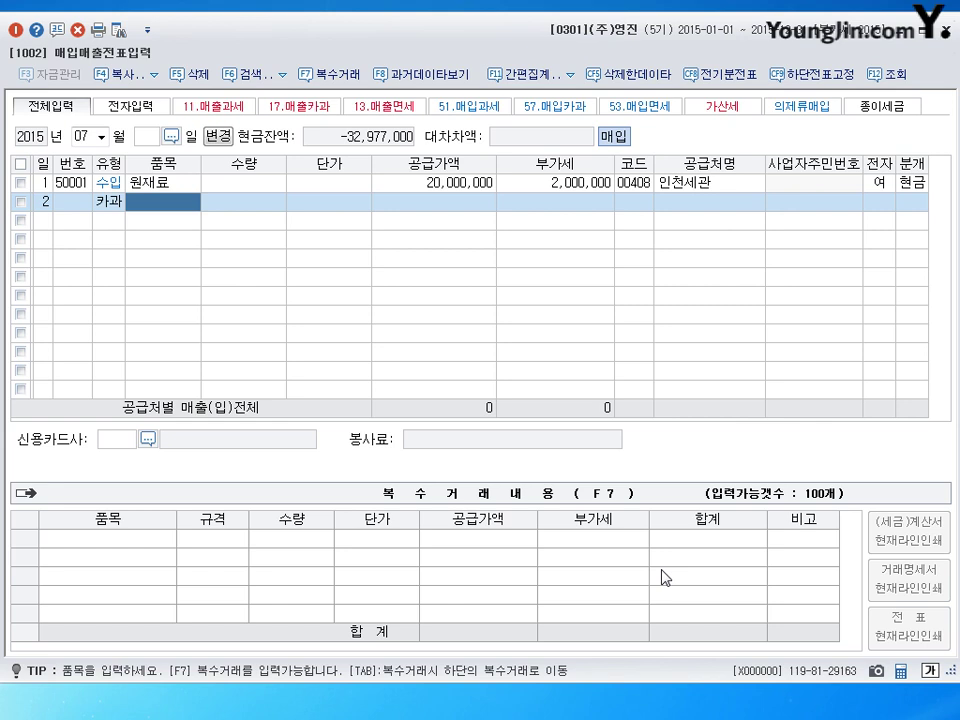
pyautogui.write('원')
pyautogui.write('퓨터')
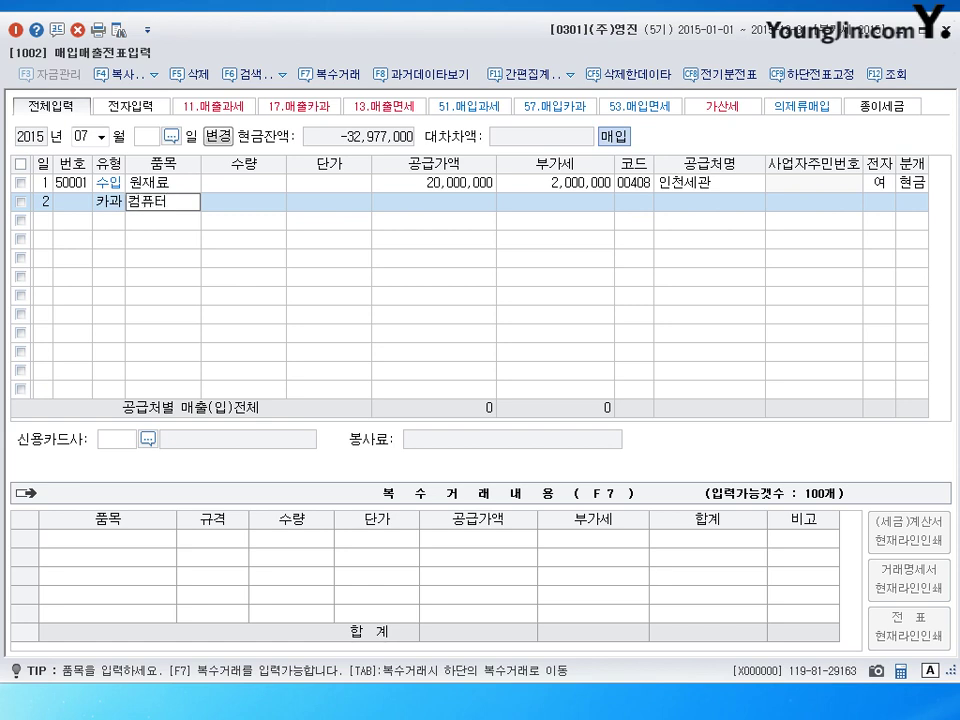
pyautogui.press('Return')
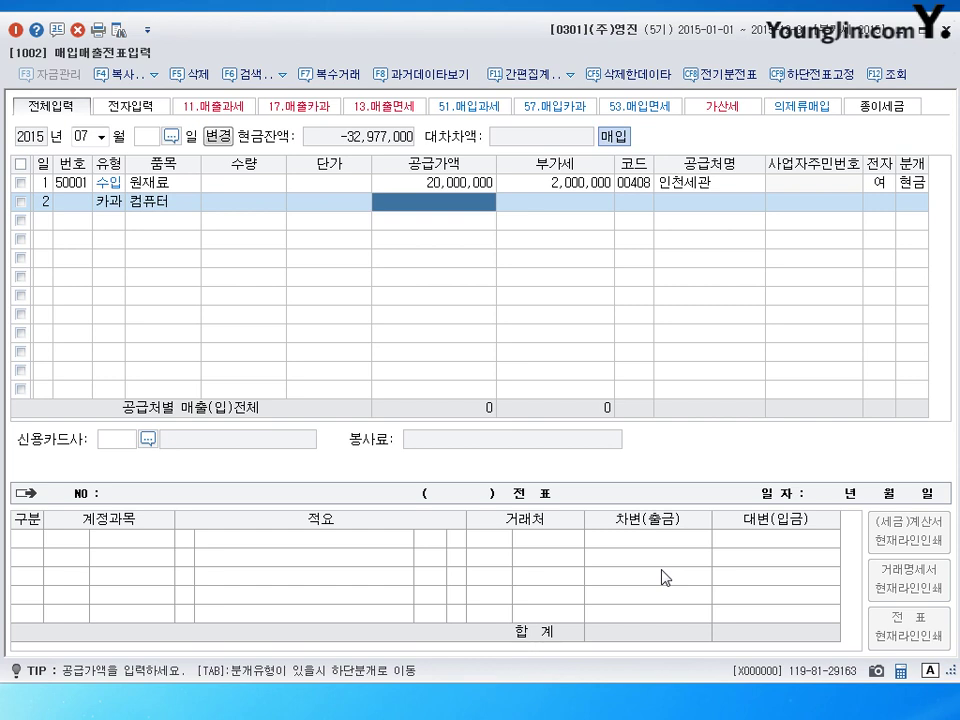
# Enter 5,500,000 including VAT for the 컴퓨터 purchase, accept the split VAT, and set (주)삼보컴퓨터 as its supplier
pyautogui.write('5000000')
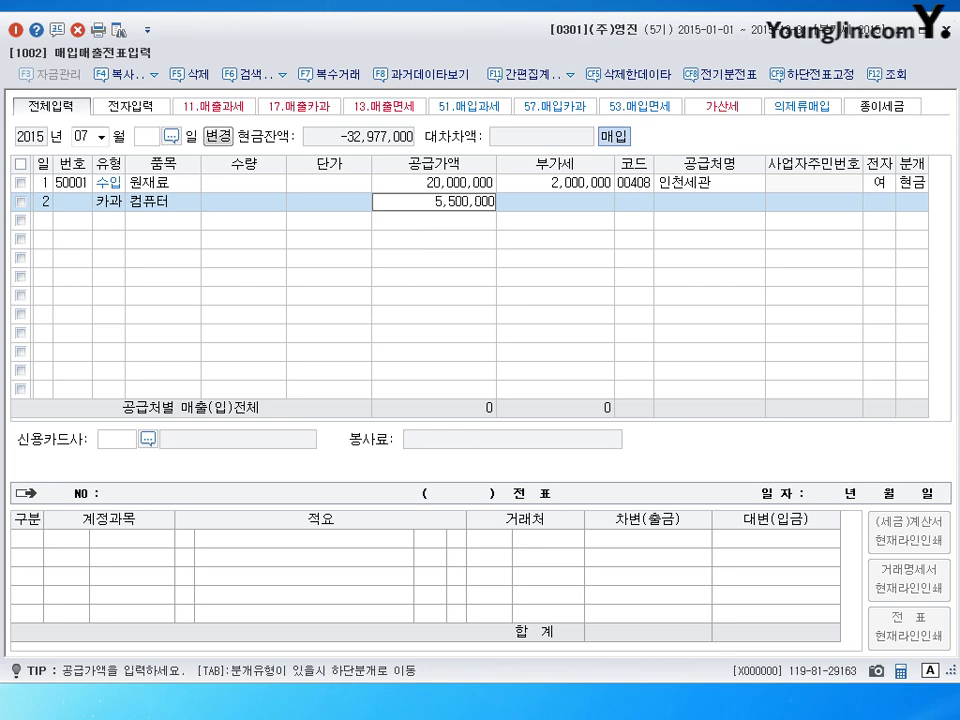
pyautogui.press('Return')
pyautogui.press('Return')
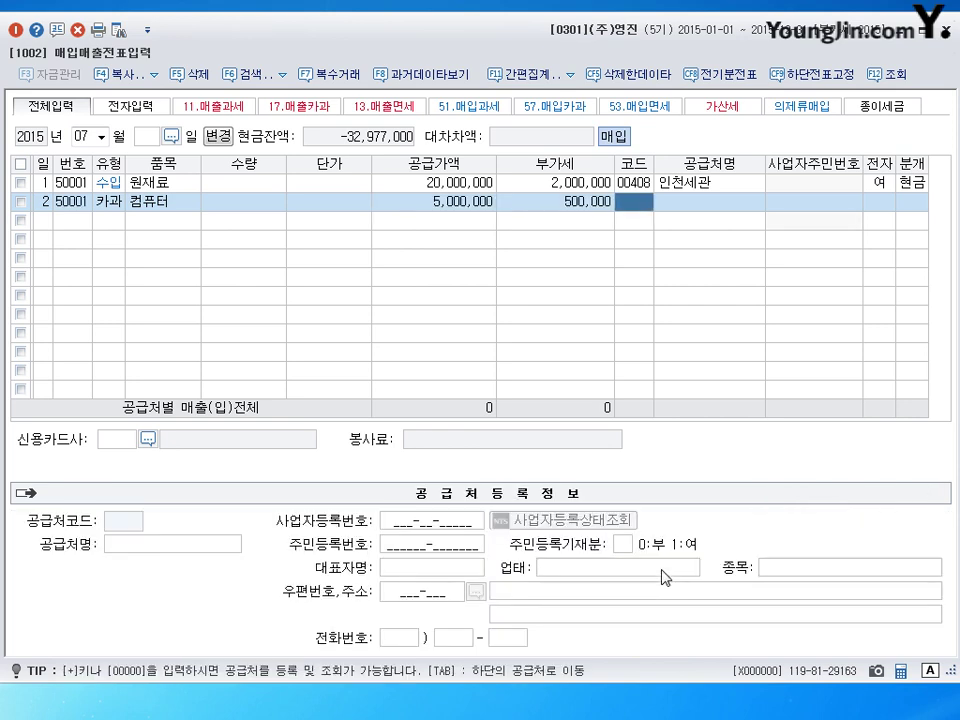
pyautogui.write('삼')
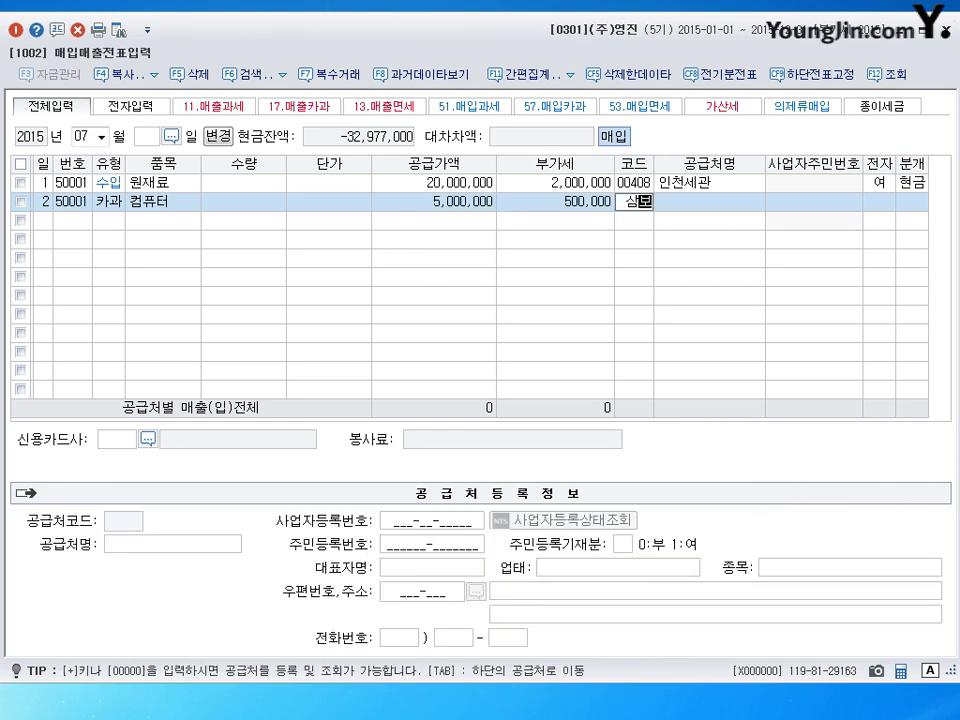
pyautogui.write('보')
pyautogui.press('Return')
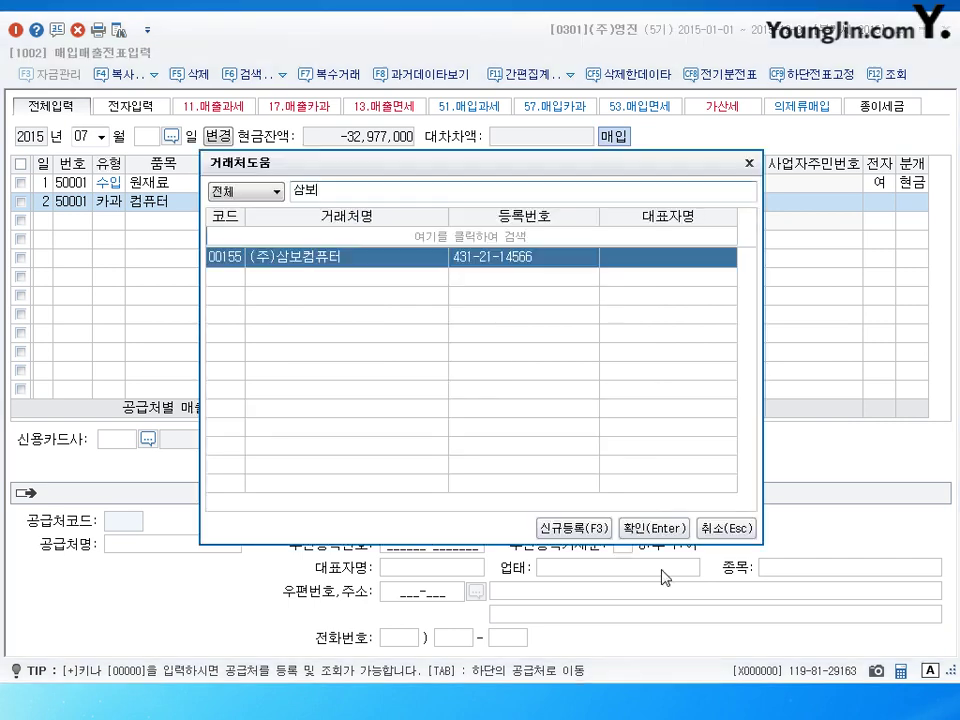
pyautogui.press('Return')
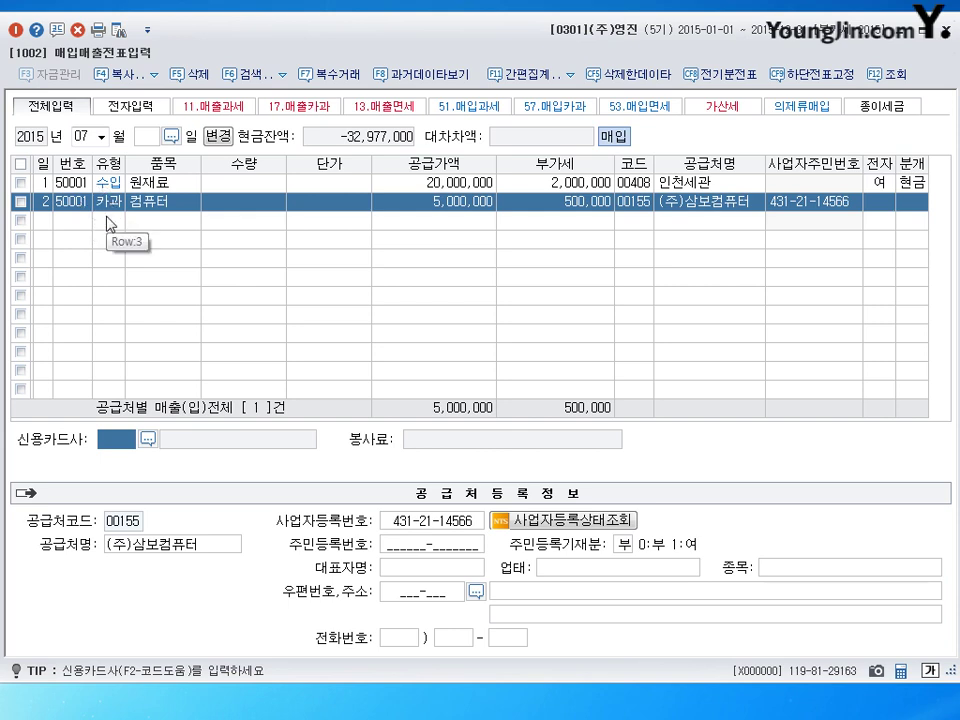
# Assign 국민카드 as the credit card company for the 컴퓨터 purchase and give it a card (카드) journal entry
pyautogui.click(148, 439)
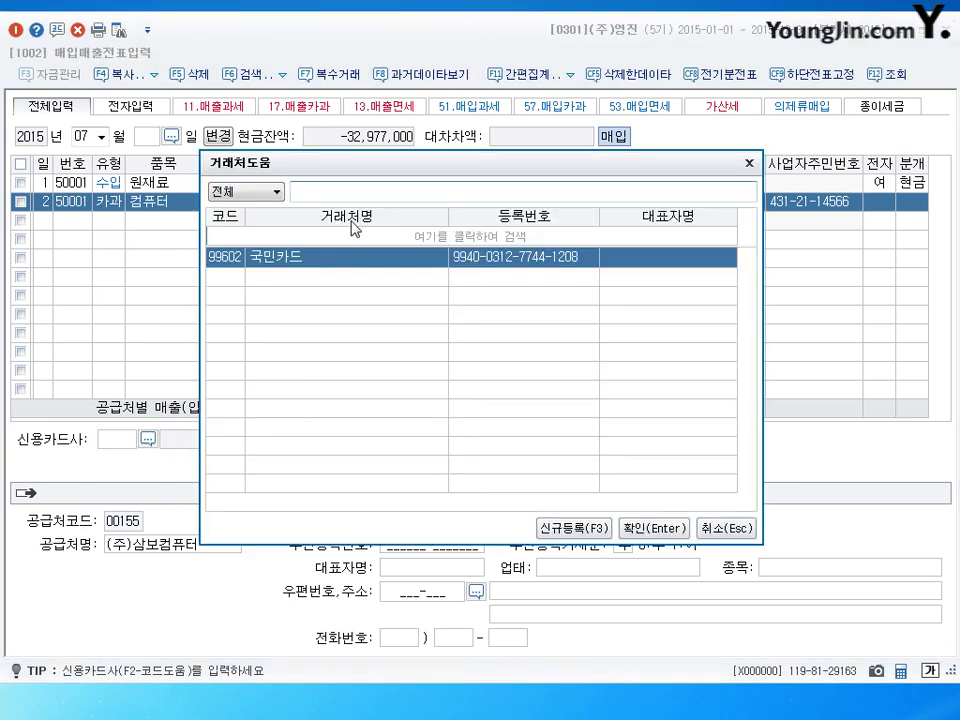
pyautogui.click(652, 538)
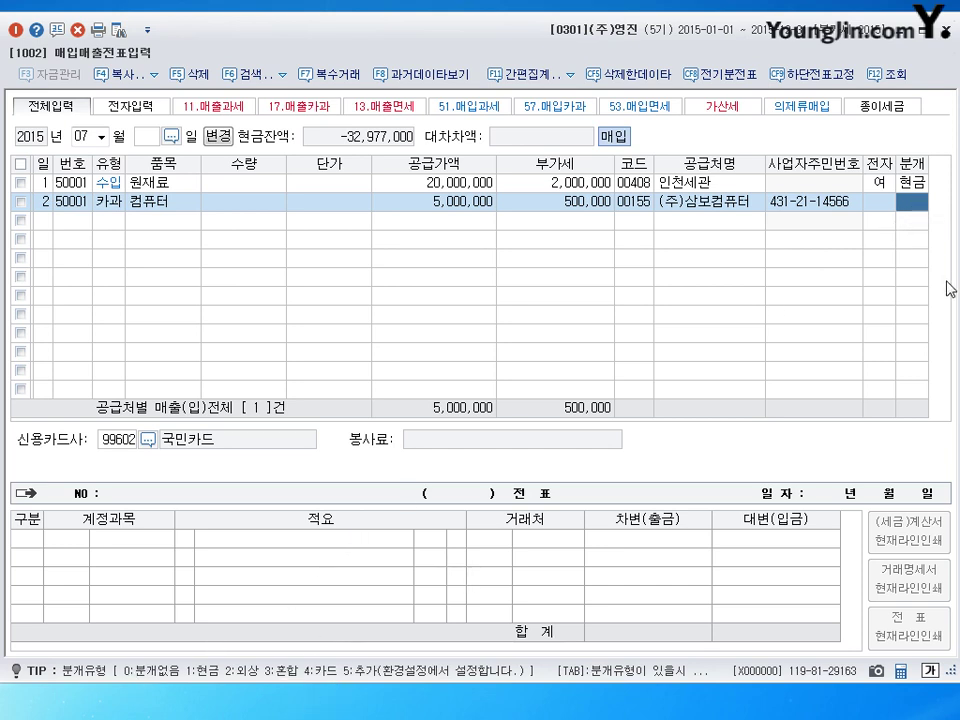
pyautogui.write('4')
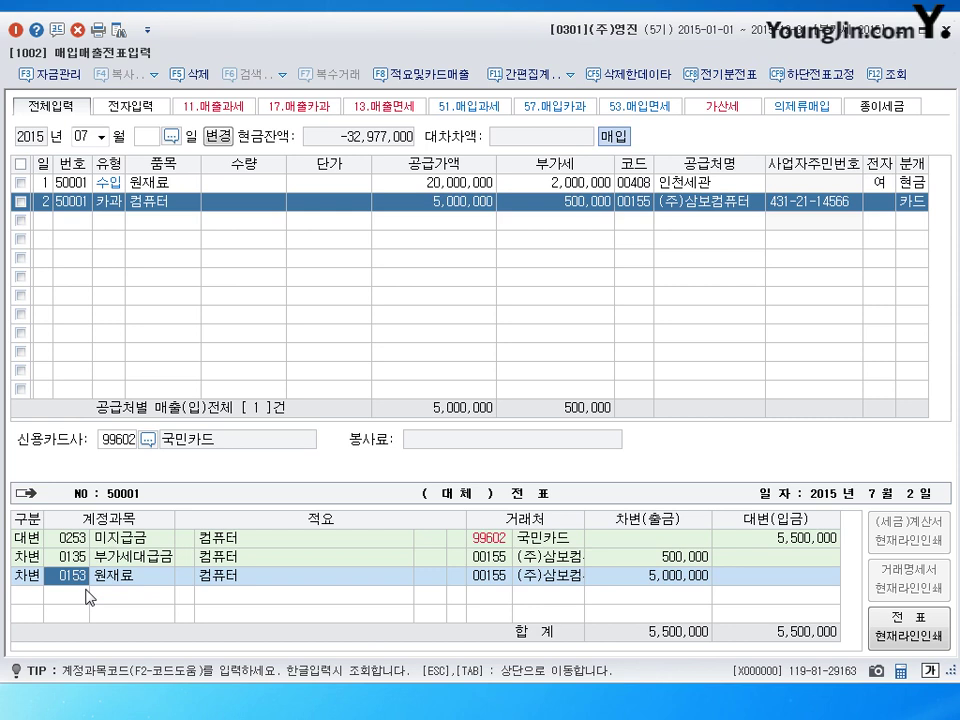
# Set the debit account of the 컴퓨터 purchase to 0212 비품, finish the voucher and go to a new line
pyautogui.write('0212')
pyautogui.press('Return')
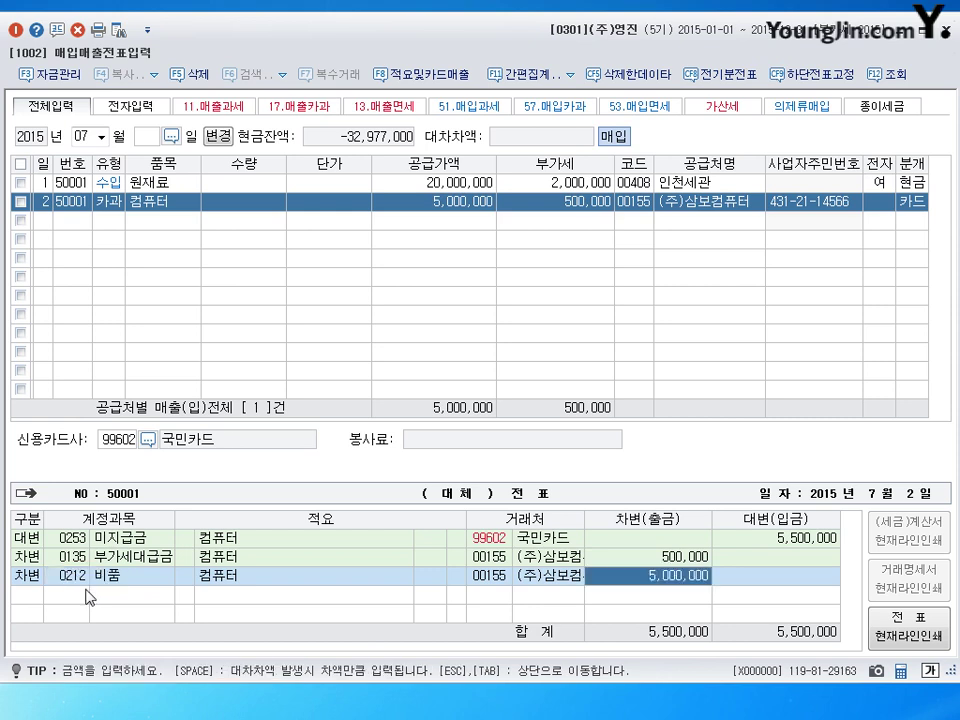
pyautogui.press('Escape')
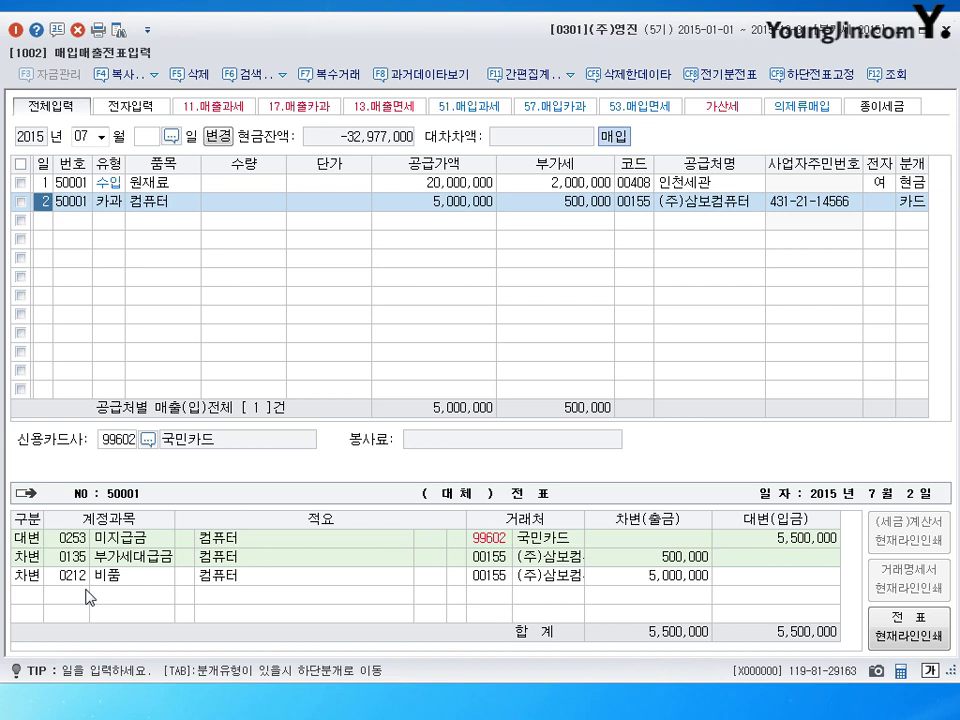
pyautogui.click(917, 203)
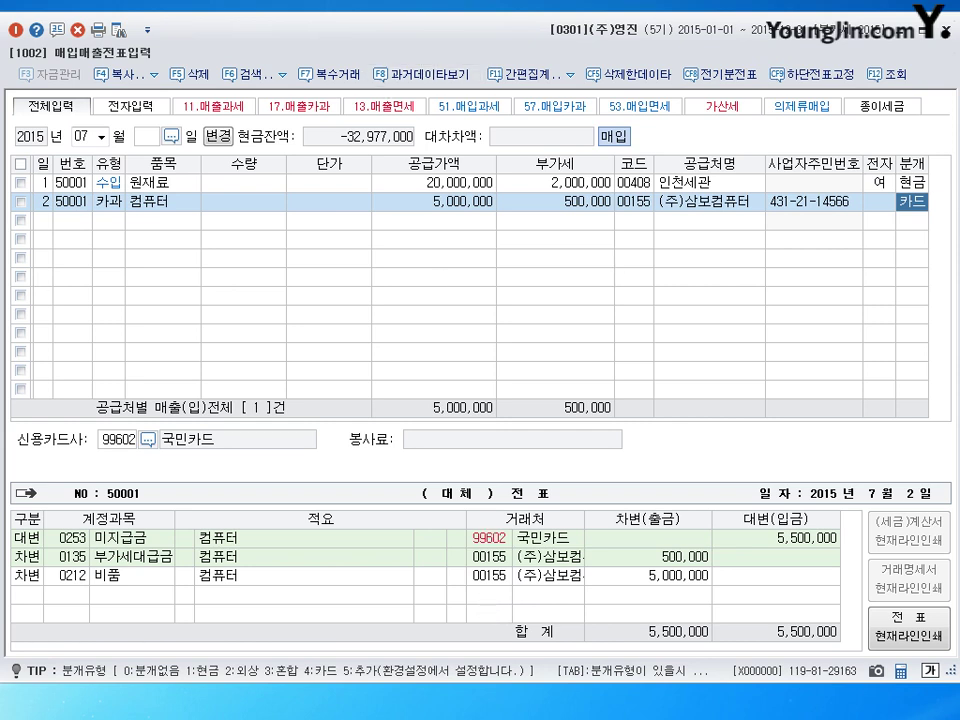
pyautogui.click(50, 226)
pyautogui.click(894, 203)
pyautogui.click(40, 220)
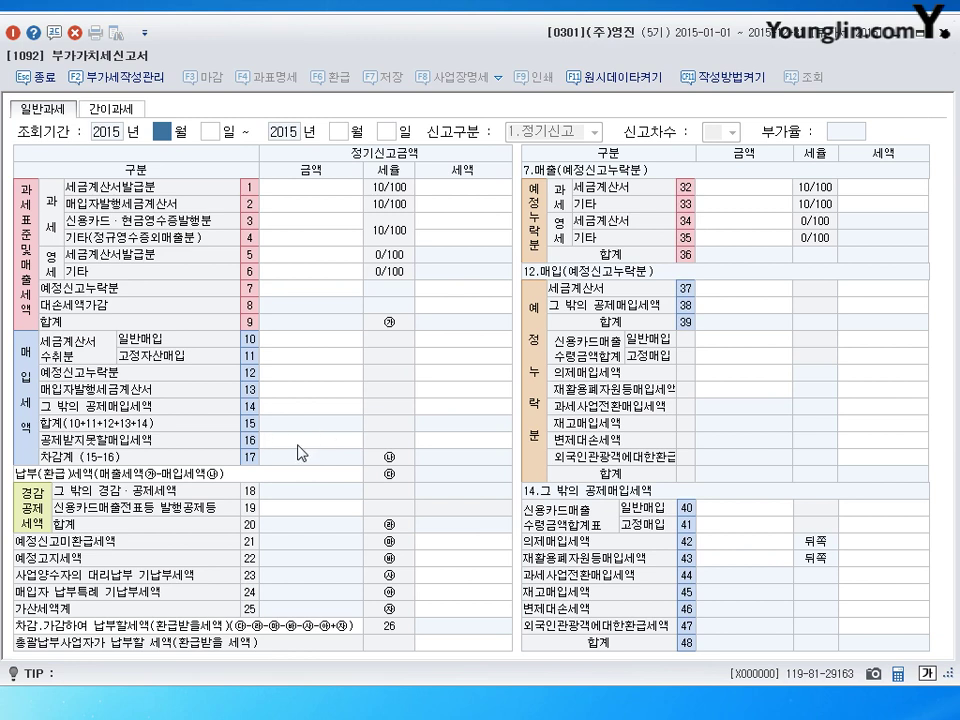
# Back in voucher entry, start a July 3 purchase with tax type 57 (카과) and item 온풍기, leaving quantity and unit price empty
pyautogui.click(906, 28)
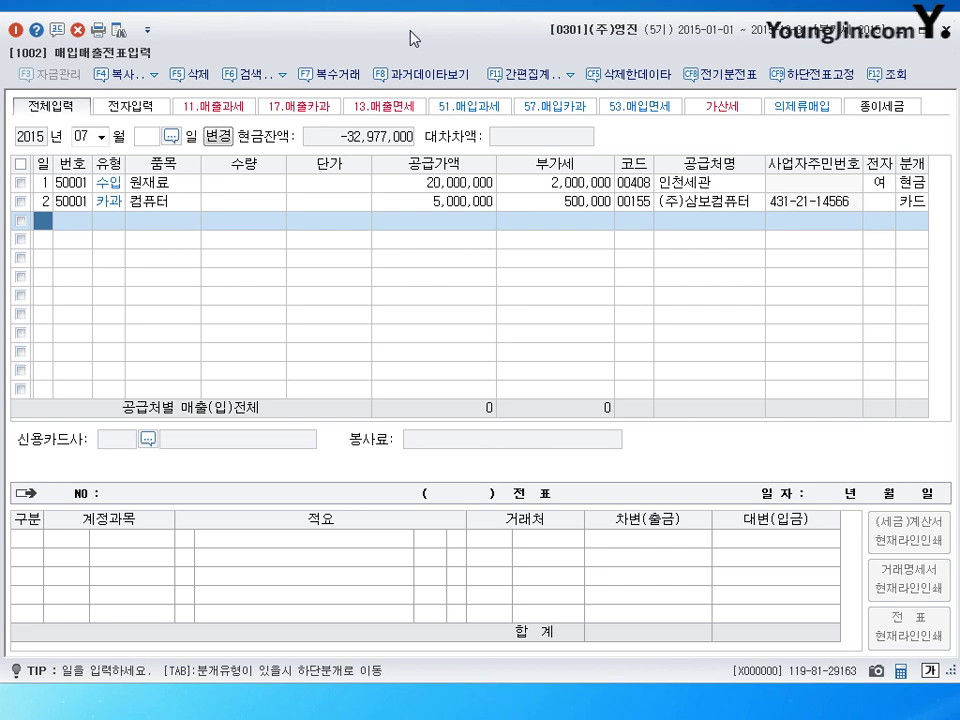
pyautogui.write('3')
pyautogui.press('Return')
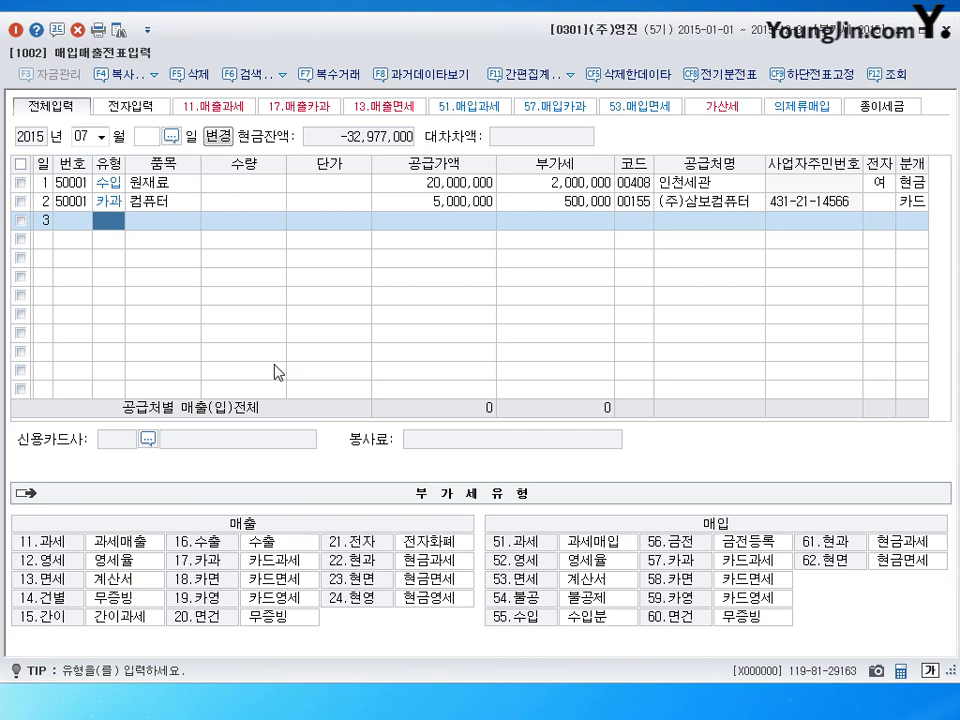
pyautogui.write('57')
pyautogui.press('Return')
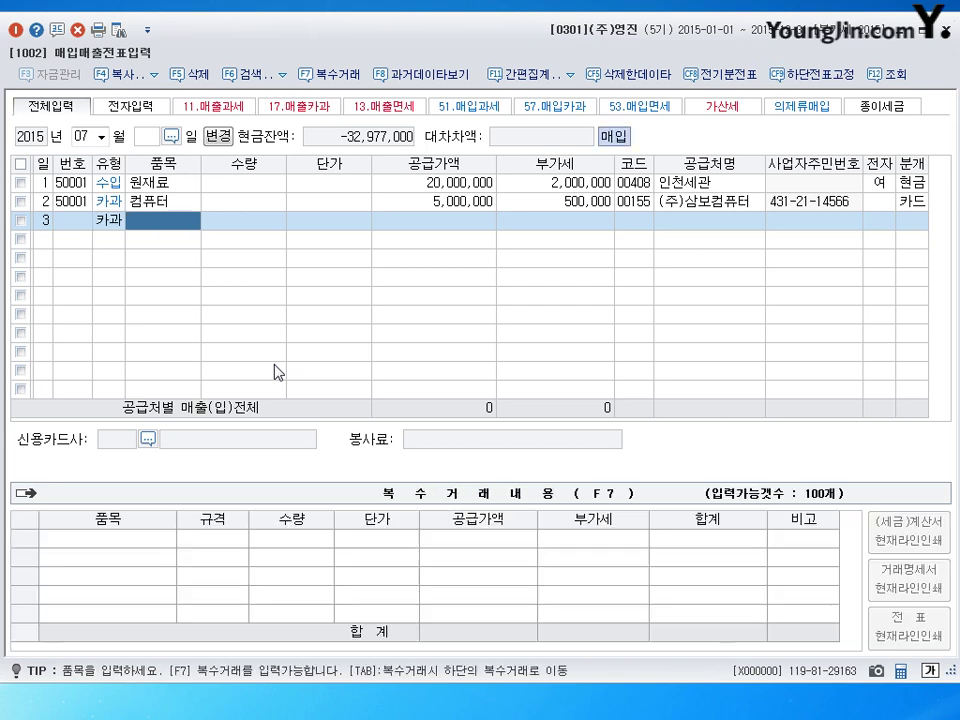
pyautogui.write('온ㅍㅜㅇ기')
pyautogui.press('Return')
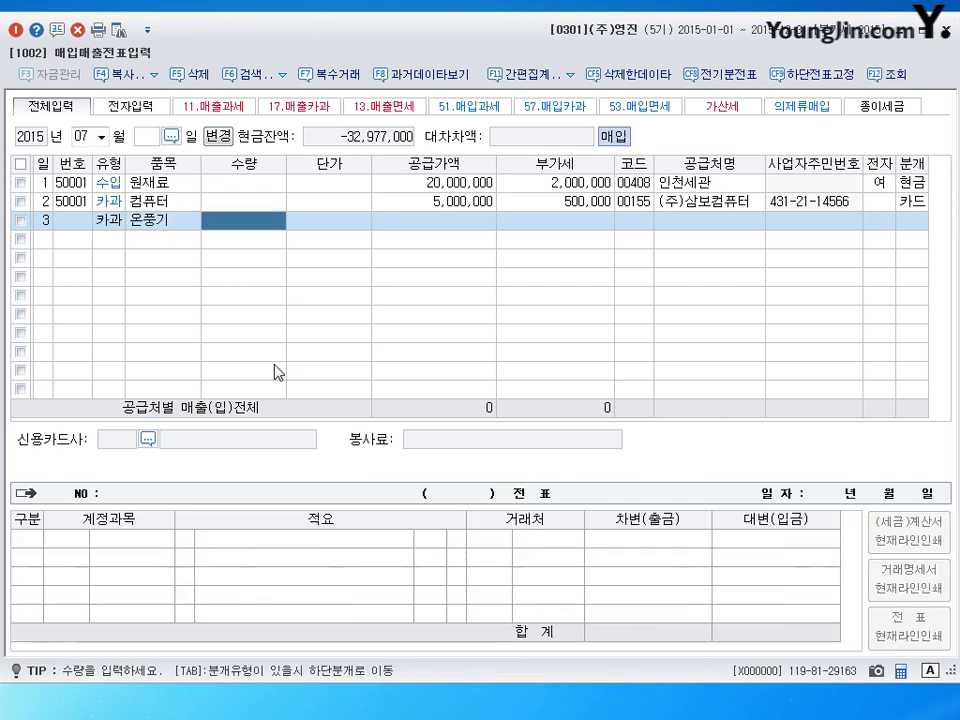
pyautogui.press('Return')
pyautogui.press('Return')
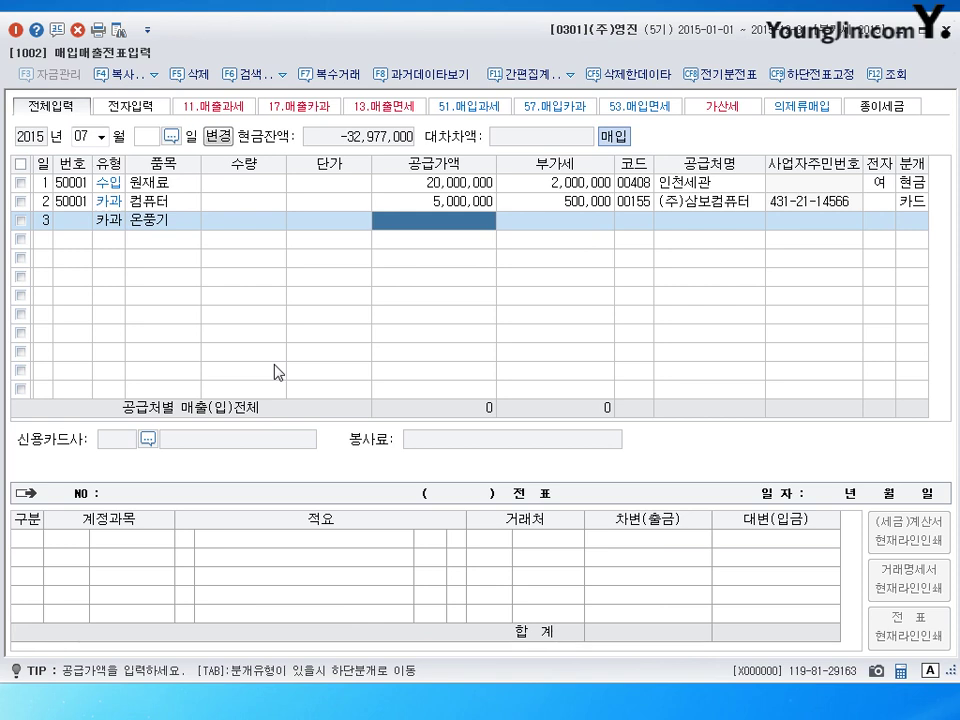
pyautogui.write('3000000')
pyautogui.press('Return')
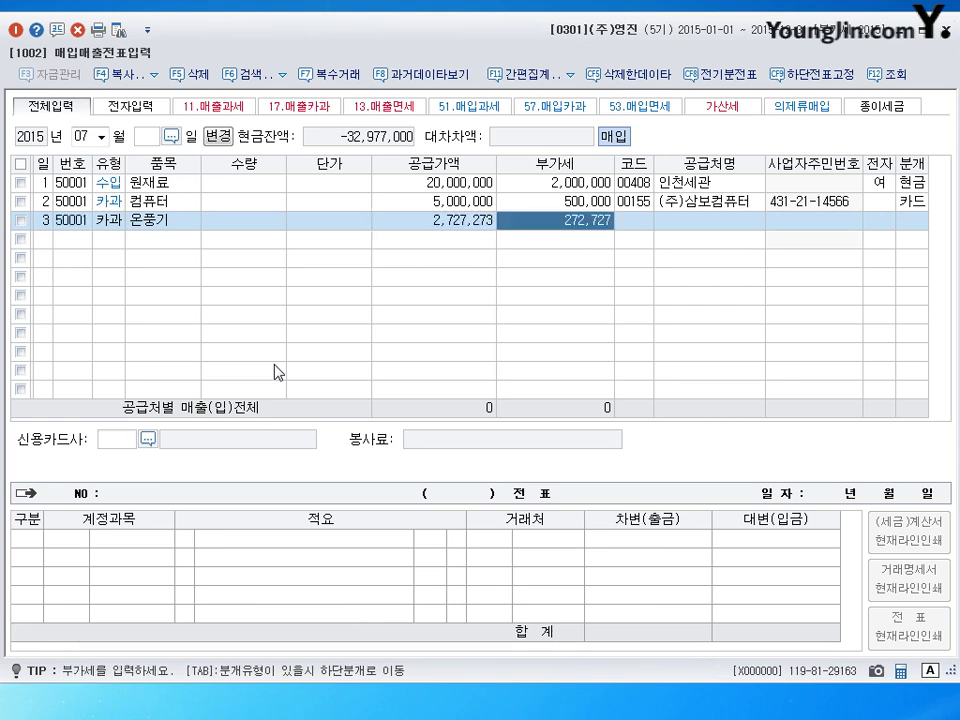
pyautogui.press('Left')
pyautogui.press('Return')
pyautogui.press('Return')
pyautogui.press('Left')
pyautogui.press('Left')
pyautogui.press('Left')
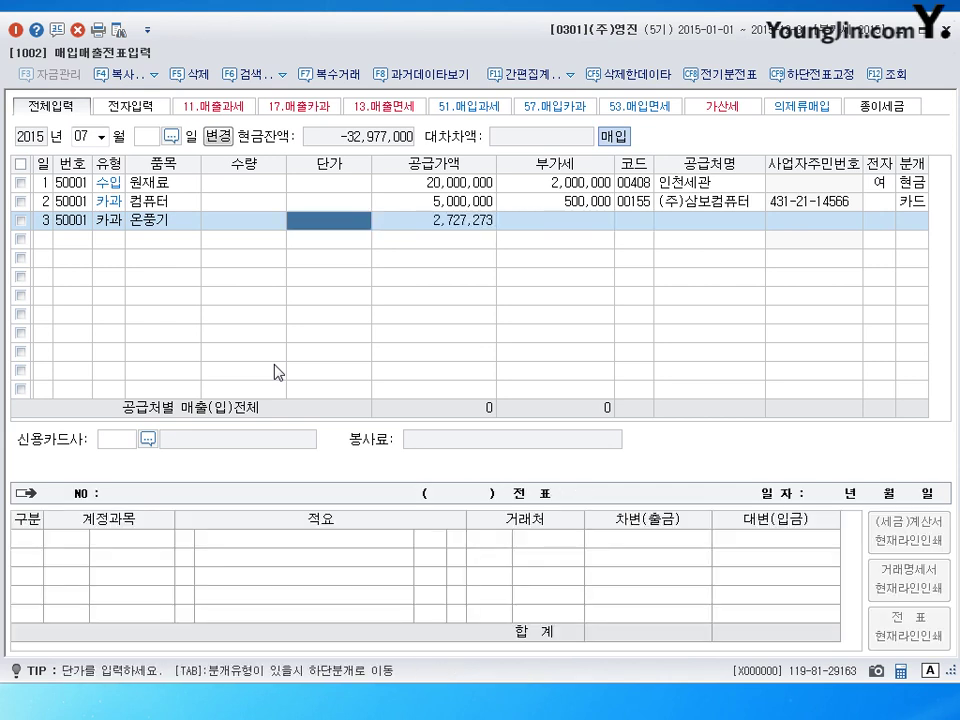
pyautogui.press('Return')
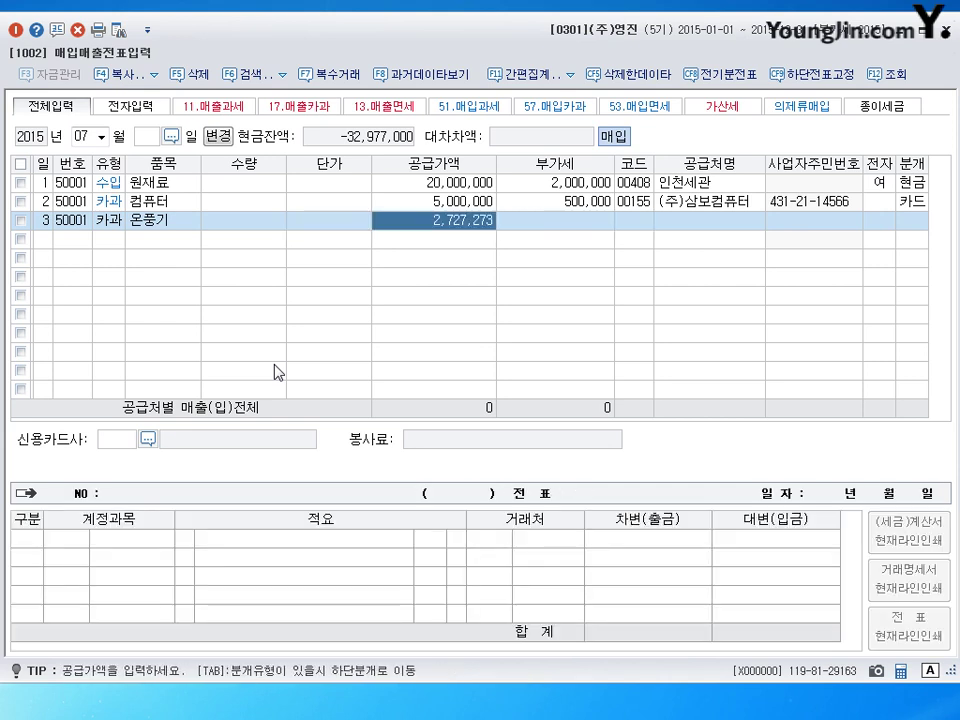
# Enter the 온풍기 amount for a supply value of 3,000,000 and VAT of 300,000, with (주)포스코 as the supplier
pyautogui.write('3000000')
pyautogui.press('Return')
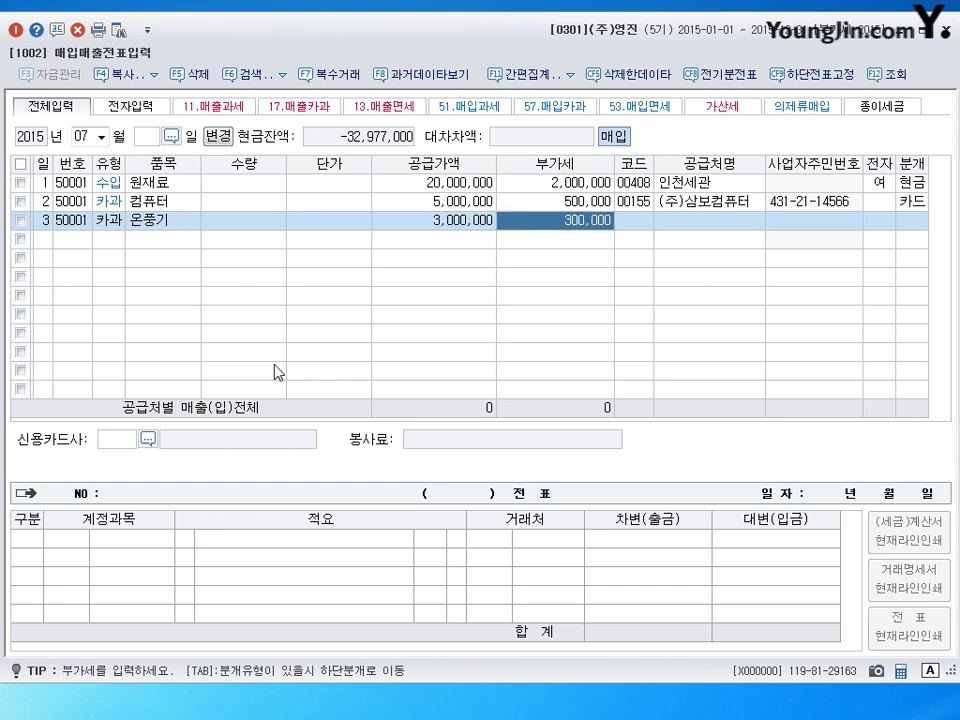
pyautogui.press('Return')
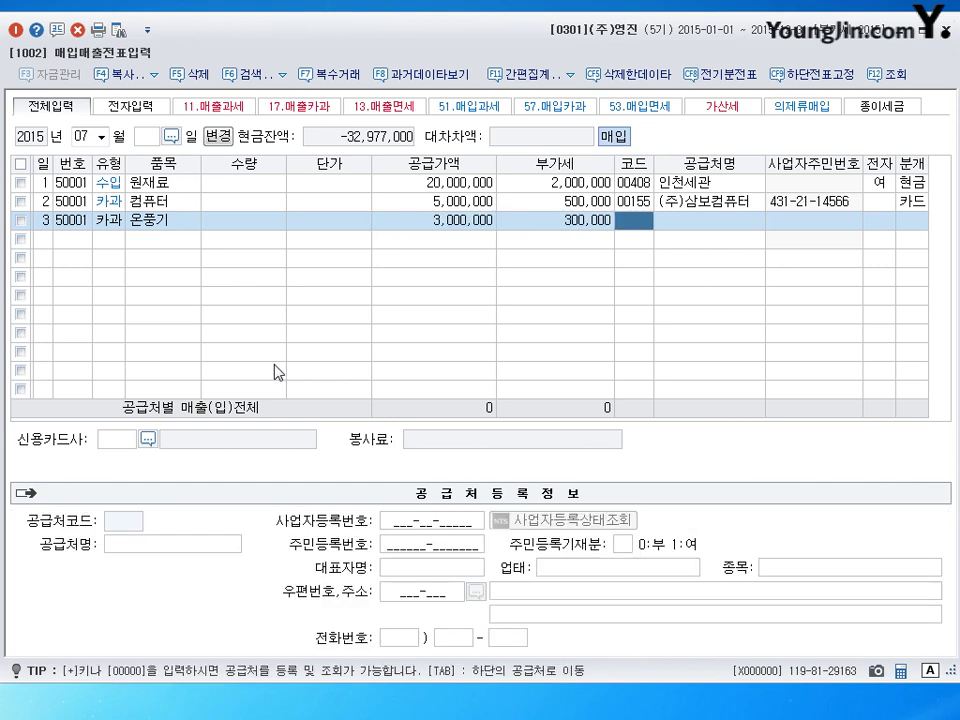
pyautogui.write('ㅍㅗㅅㅡ')
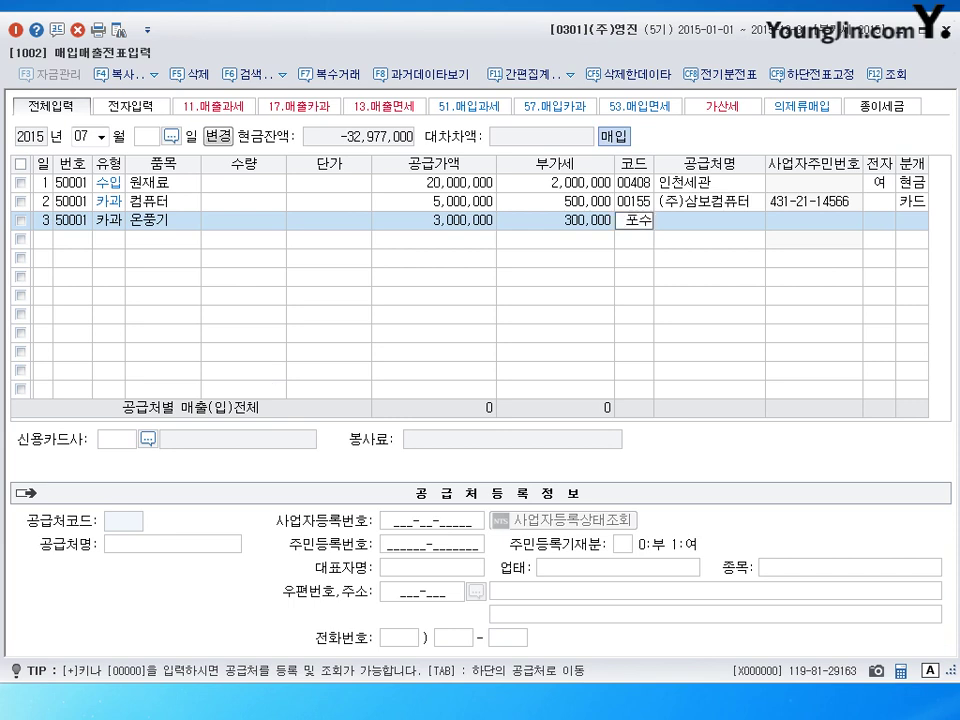
pyautogui.press('Return')
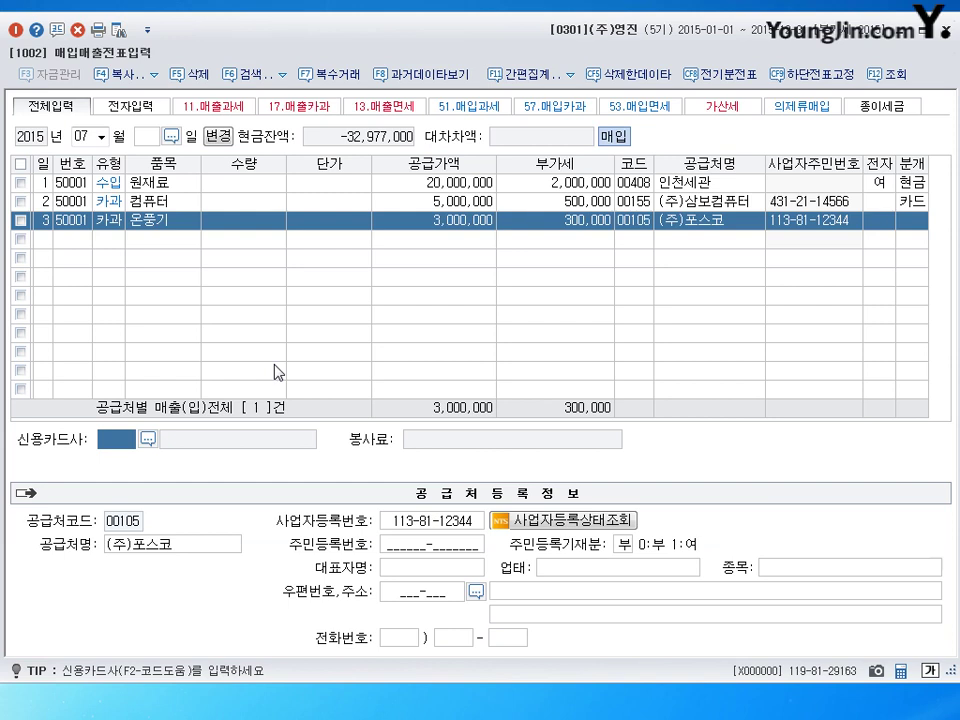
# Assign 국민카드 as the credit card company for the 온풍기 purchase and give it a card (카드) journal entry
pyautogui.press('F2')
pyautogui.press('Return')
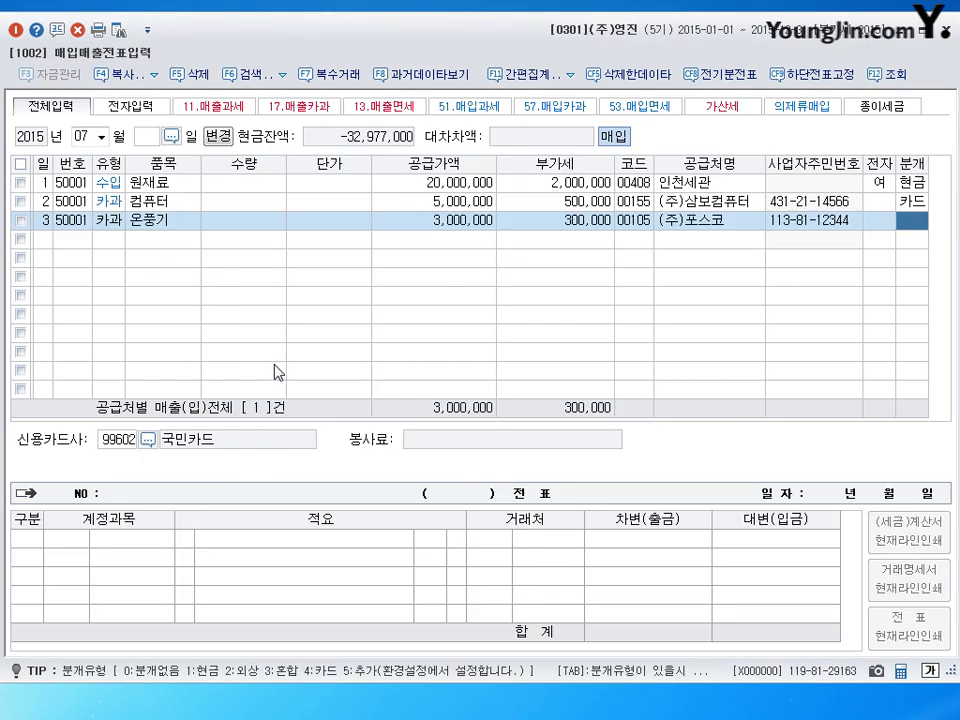
pyautogui.write('4')
pyautogui.press('Return')
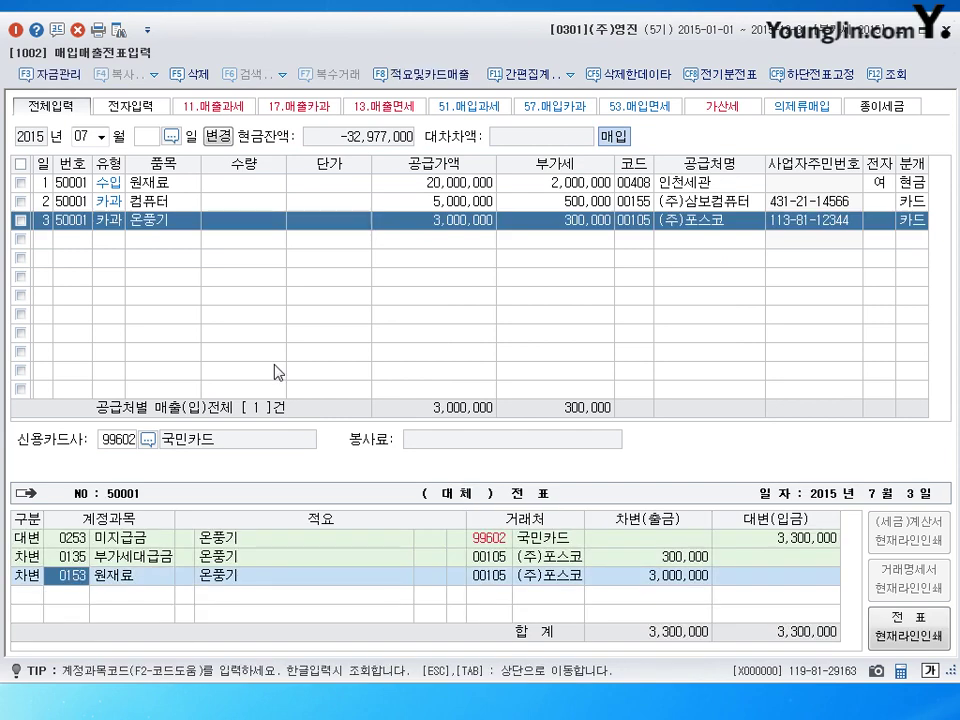
# Set the debit account of the 온풍기 purchase to 0212 비품 and finish the voucher
pyautogui.write('212')
pyautogui.press('Return')
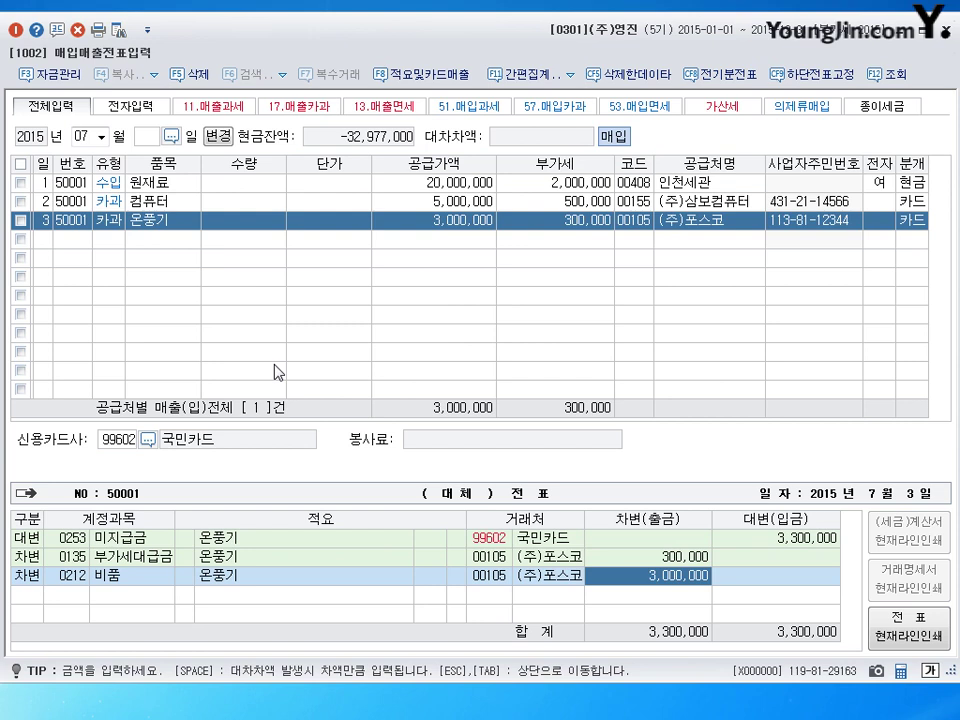
pyautogui.press('Return')
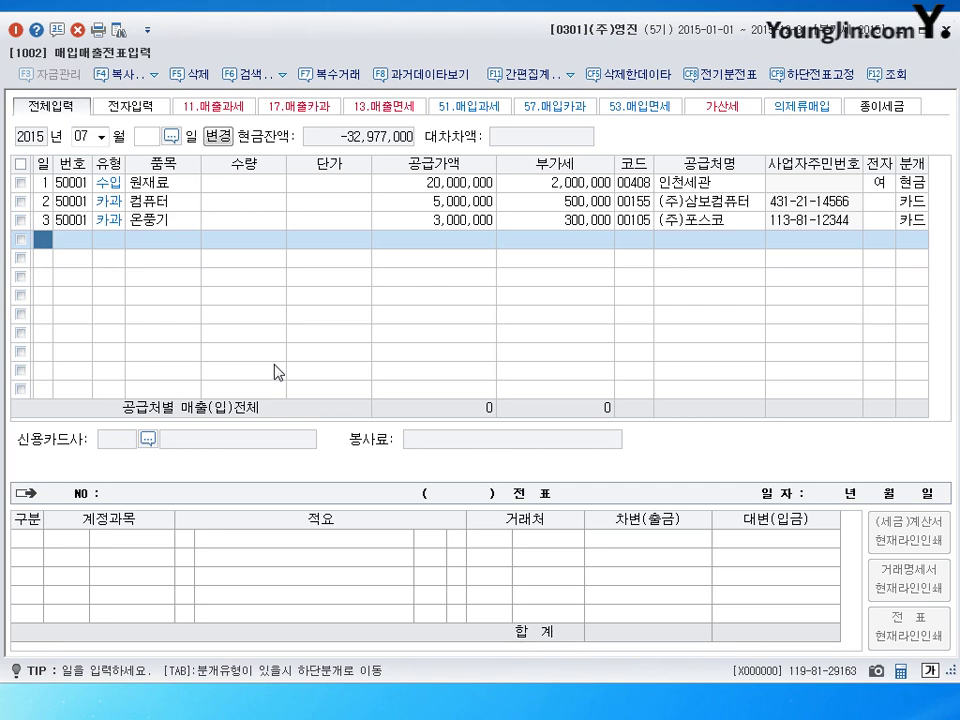
# Start a purchase voucher dated July 4 with tax type 58 (카면) and item 쌀과 부식
pyautogui.write('4')
pyautogui.press('Return')
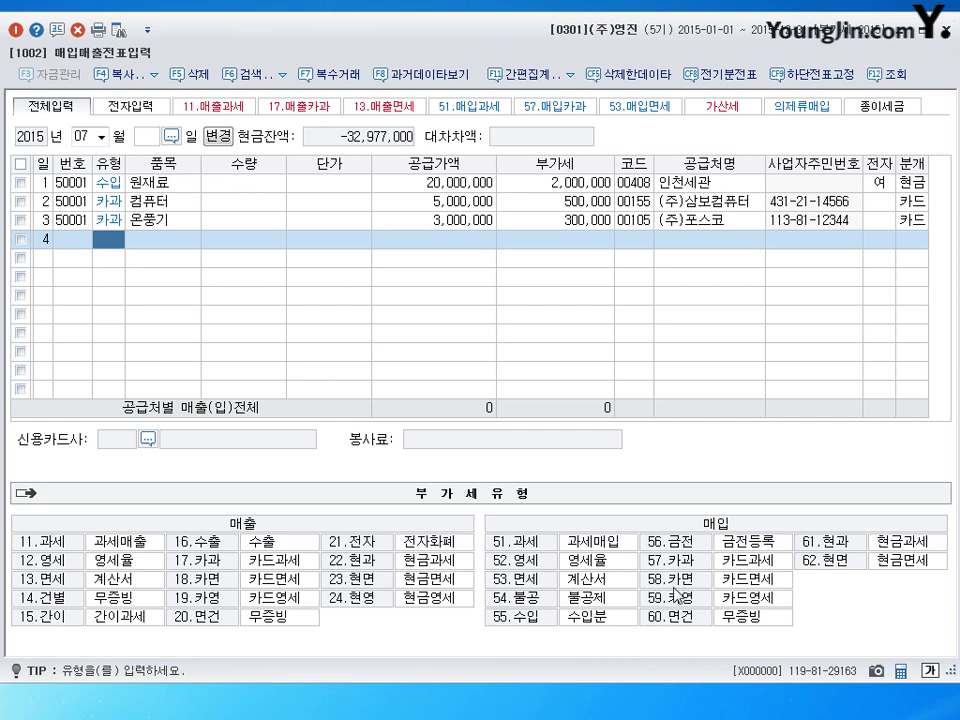
pyautogui.write('58')
pyautogui.press('Return')
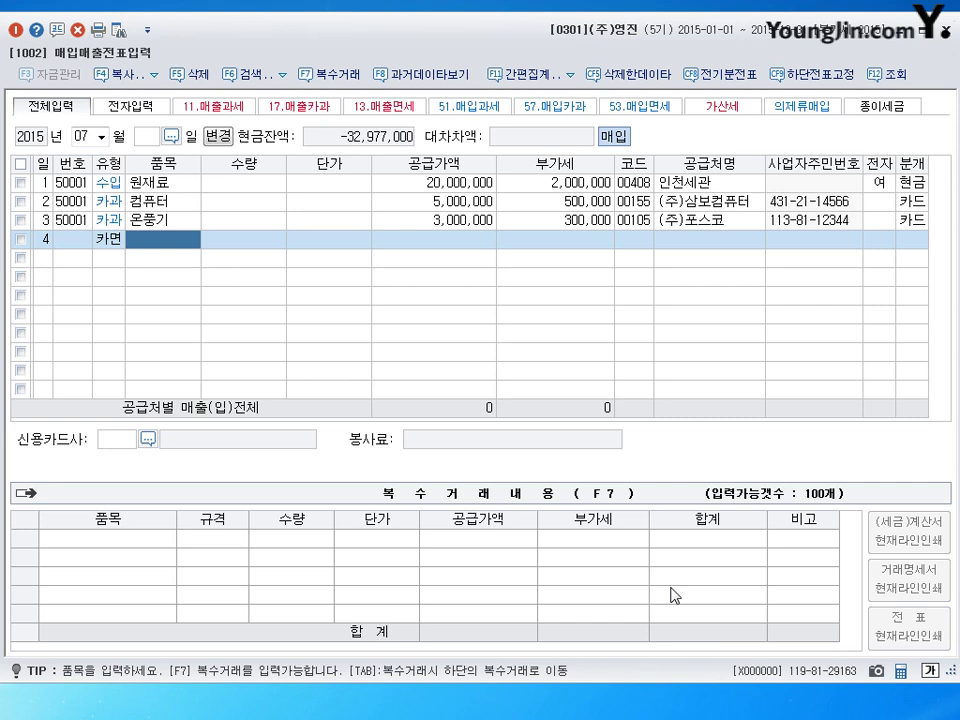
pyautogui.write('쌀과')
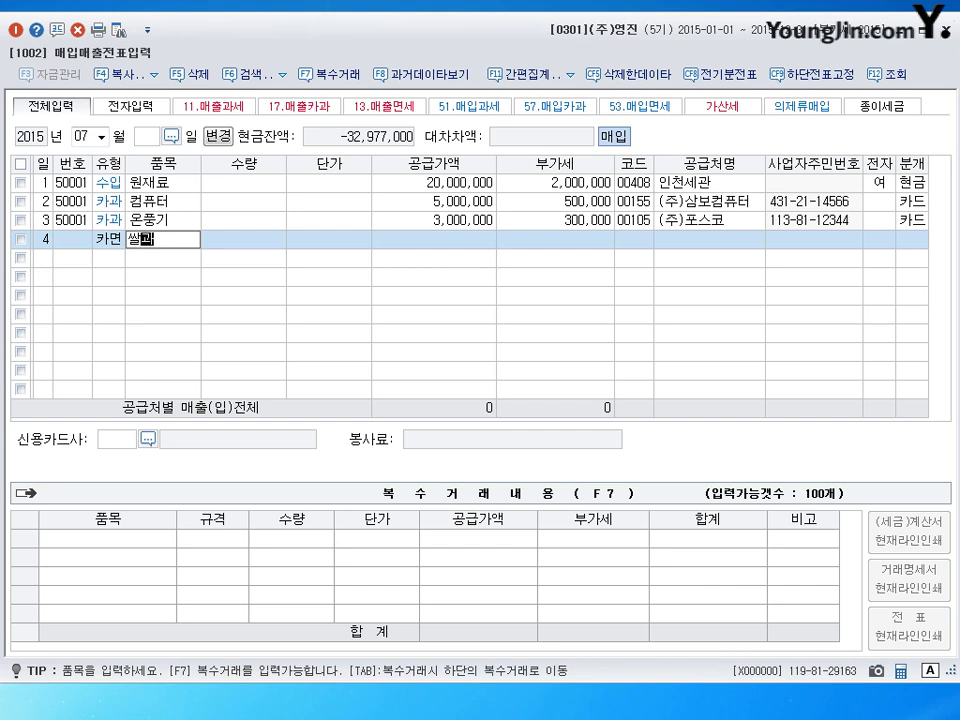
pyautogui.write('부식')
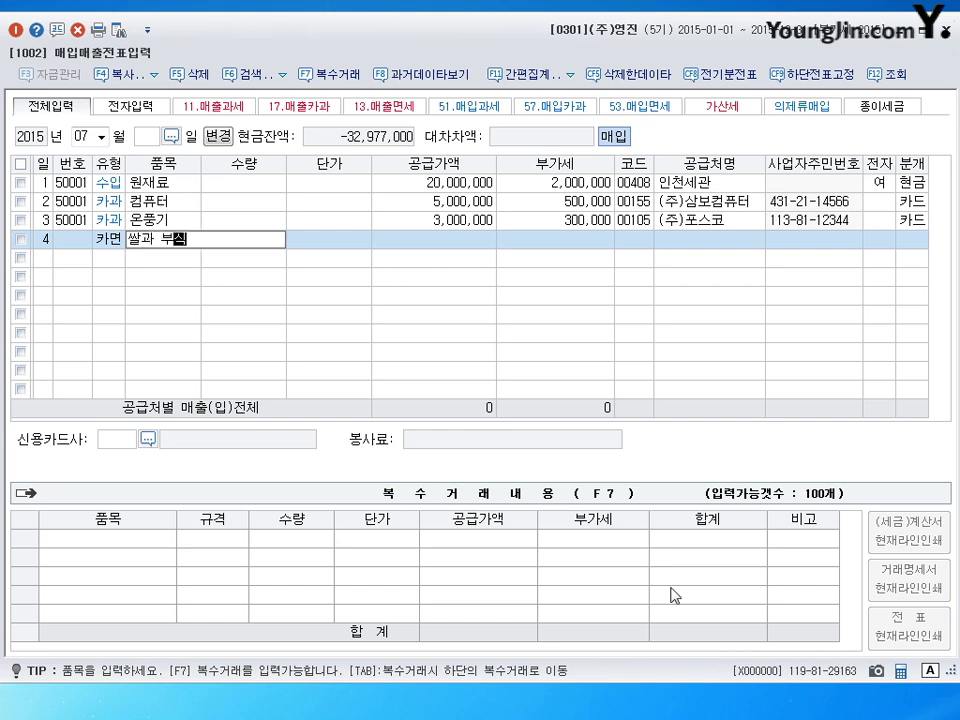
pyautogui.press('Return')
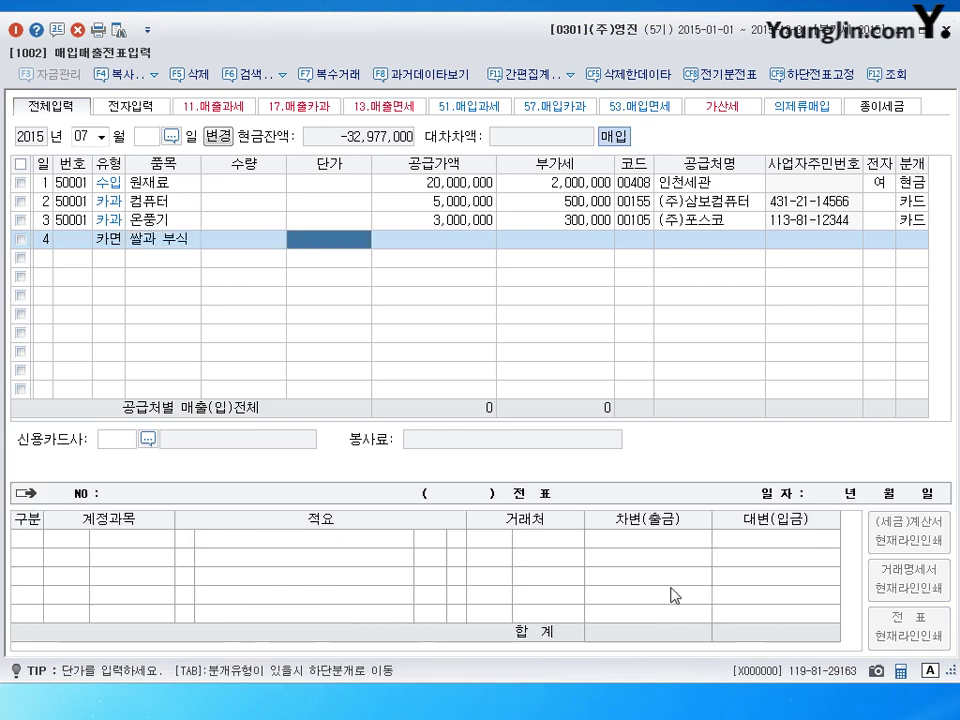
# Leave the unit price of the 쌀과 부식 purchase empty and set its supply value to 300,000
pyautogui.press('Return')
pyautogui.write('300,')
pyautogui.write('000')
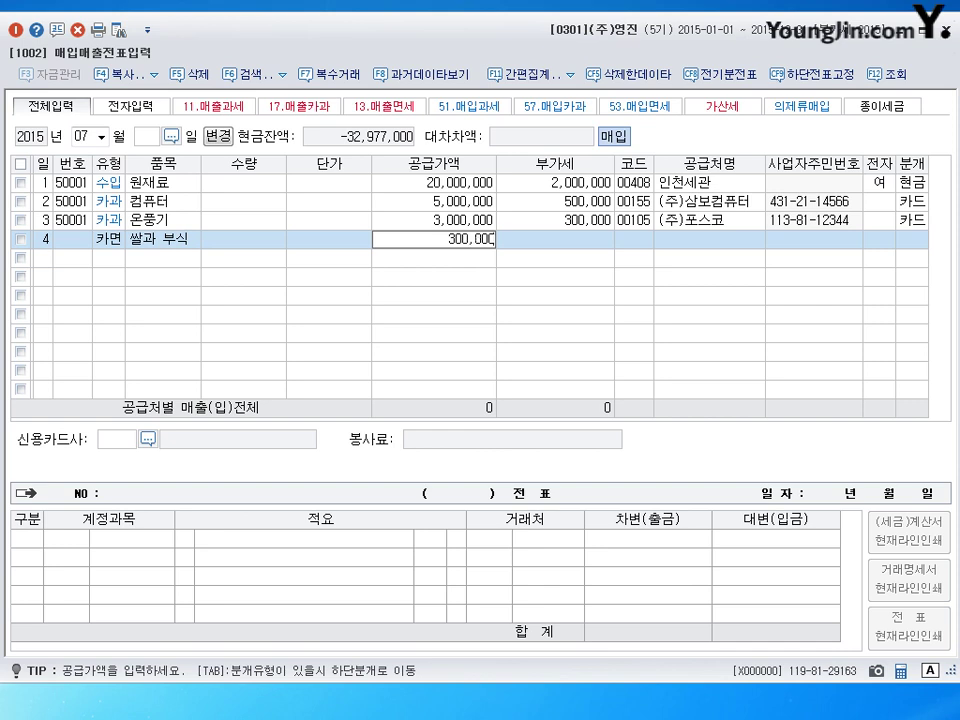
pyautogui.press('Return')
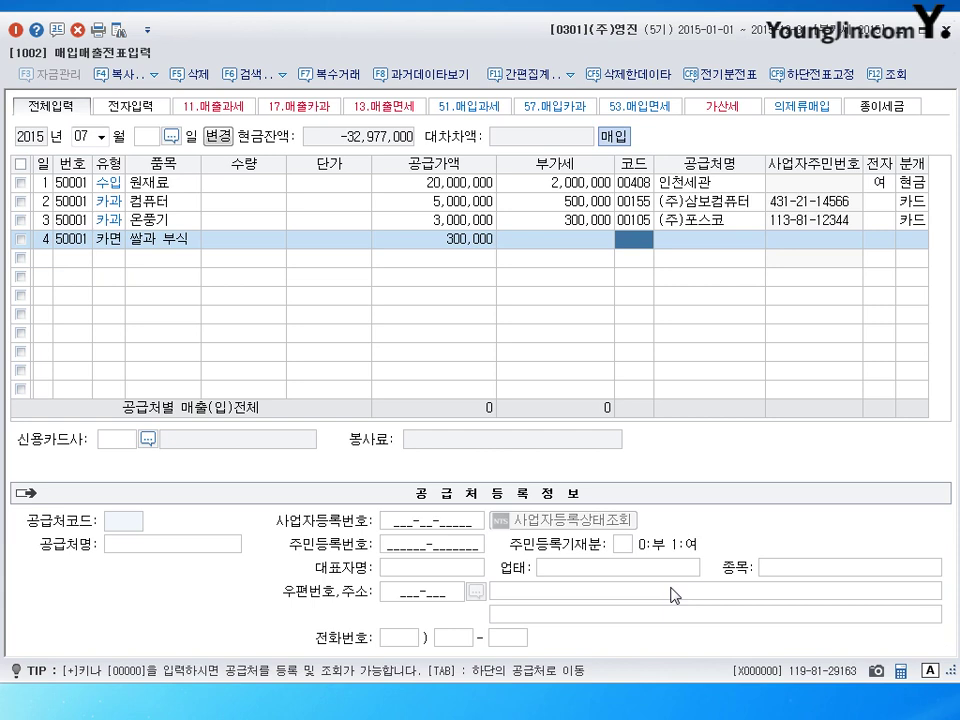
# Assign 충렬상회 as the supplier of the 쌀과 부식 purchase and 국민카드 as its credit card company
pyautogui.write('충ㄹ')
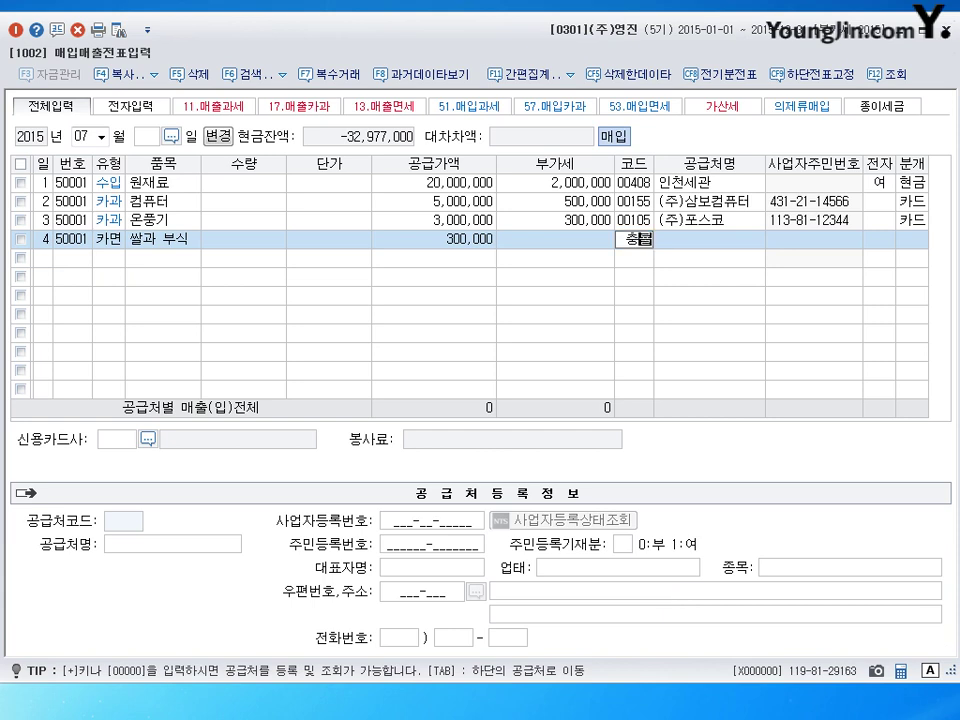
pyautogui.write('ㅕㄹ')
pyautogui.press('Return')
pyautogui.press('Return')
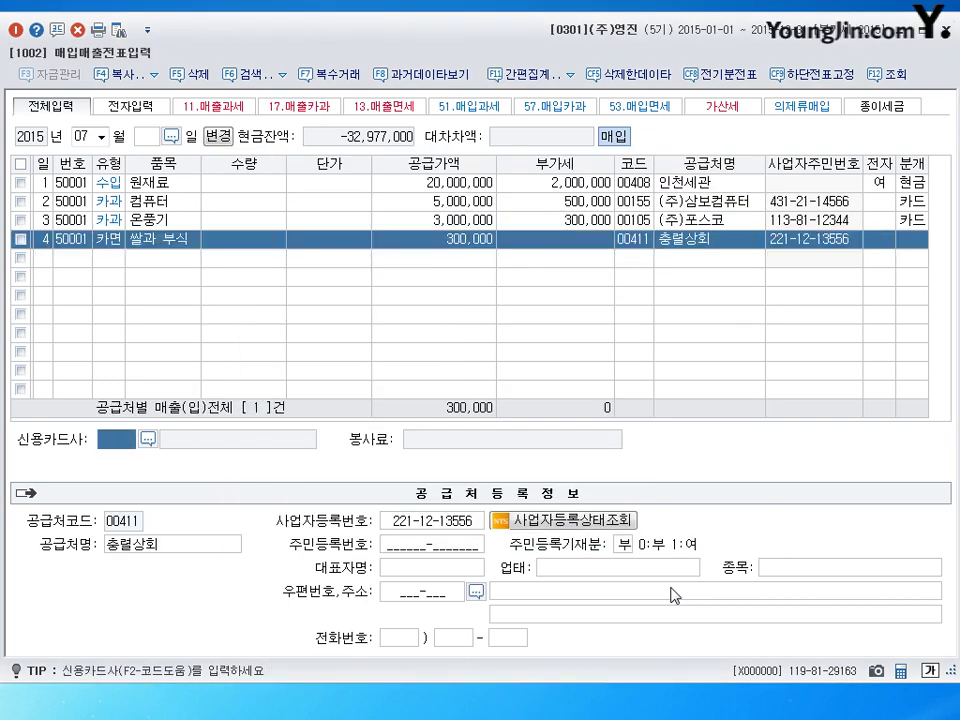
pyautogui.click(148, 439)
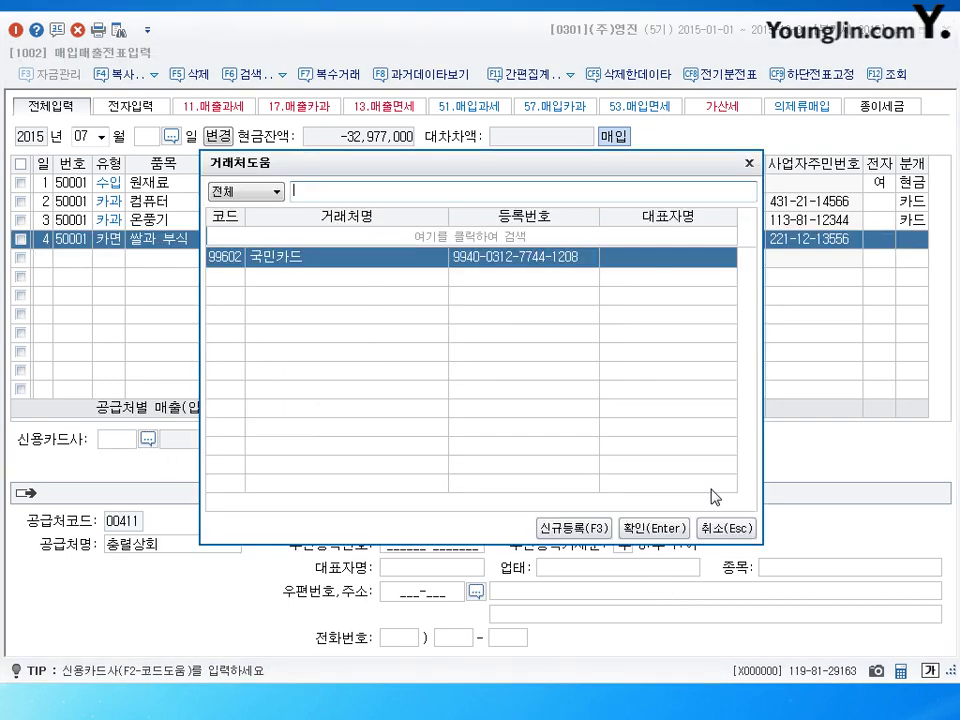
pyautogui.click(652, 528)
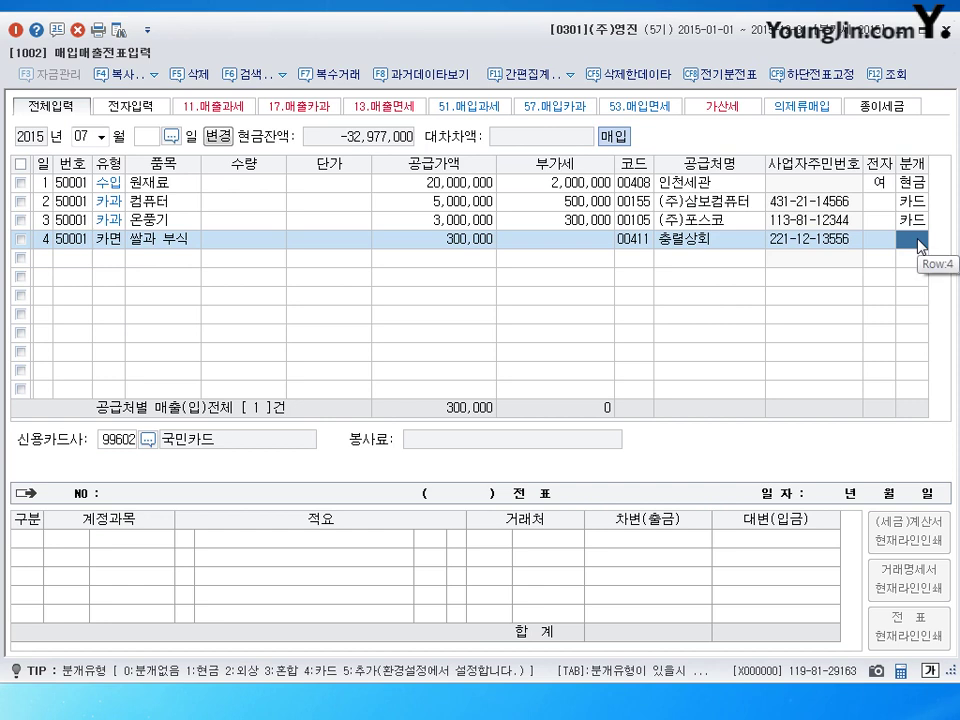
# Give the 쌀과 부식 purchase a card (카드) journal entry with debit account 0511 복리후생비 and finish the voucher
pyautogui.write('4')
pyautogui.press('Return')
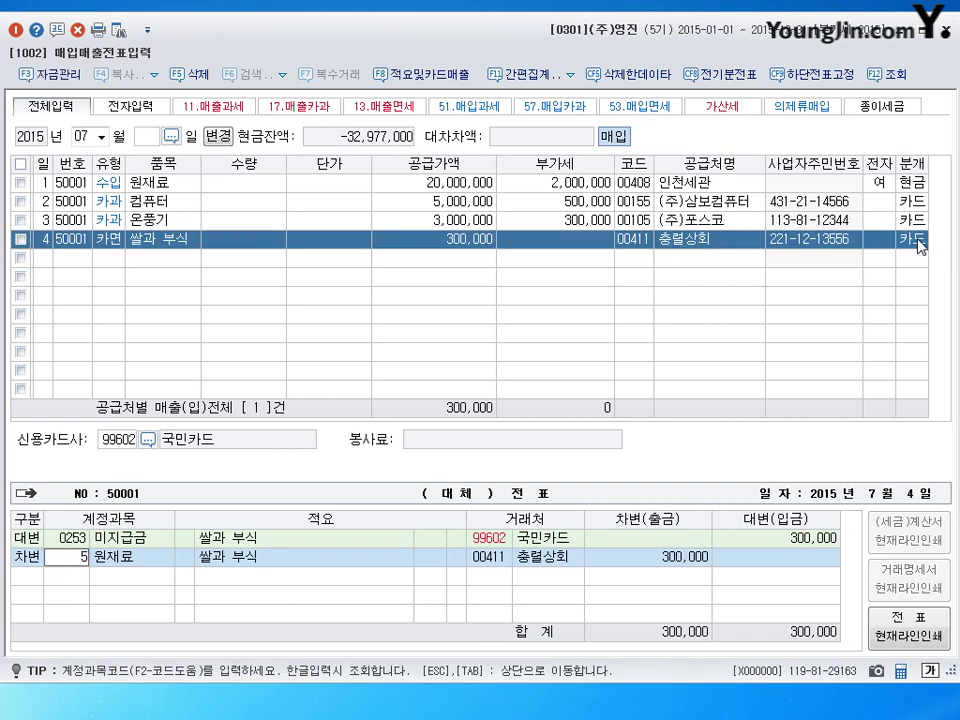
pyautogui.write('511')
pyautogui.press('Return')
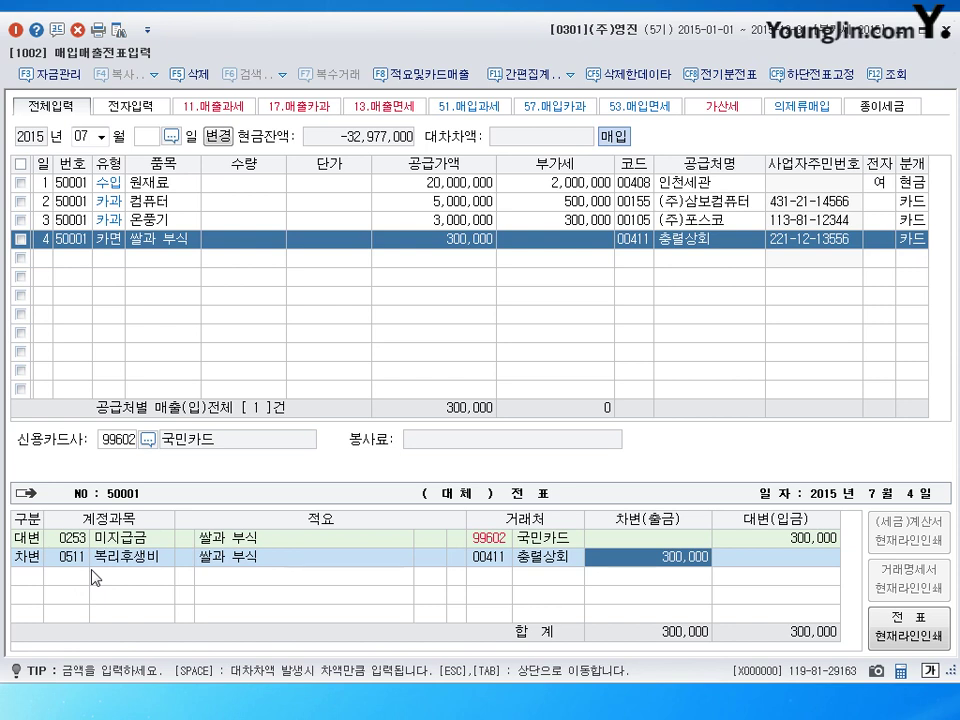
pyautogui.press('Return')
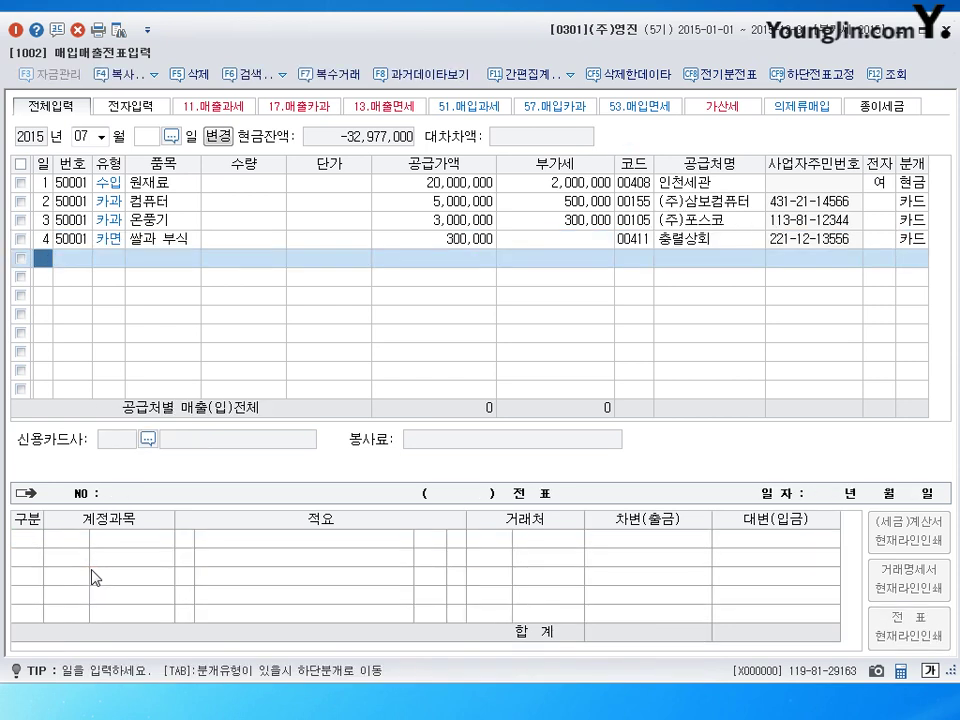
# Start a purchase voucher dated July 5 with tax type 58 (카면) and item 한우갈비셋트
pyautogui.write('5')
pyautogui.press('Return')
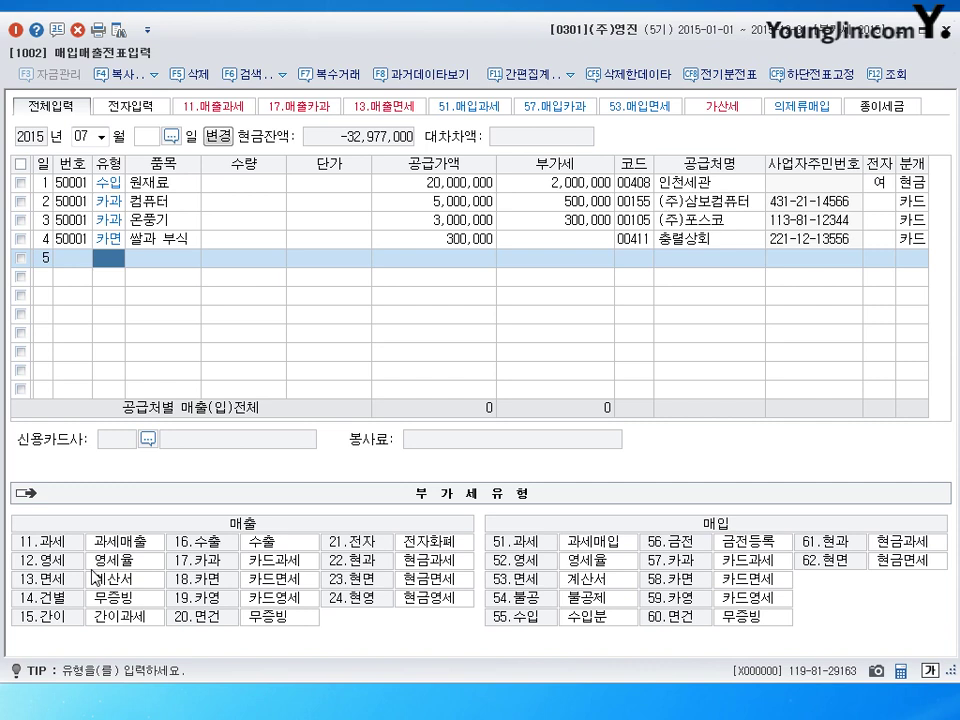
pyautogui.write('58')
pyautogui.press('Return')
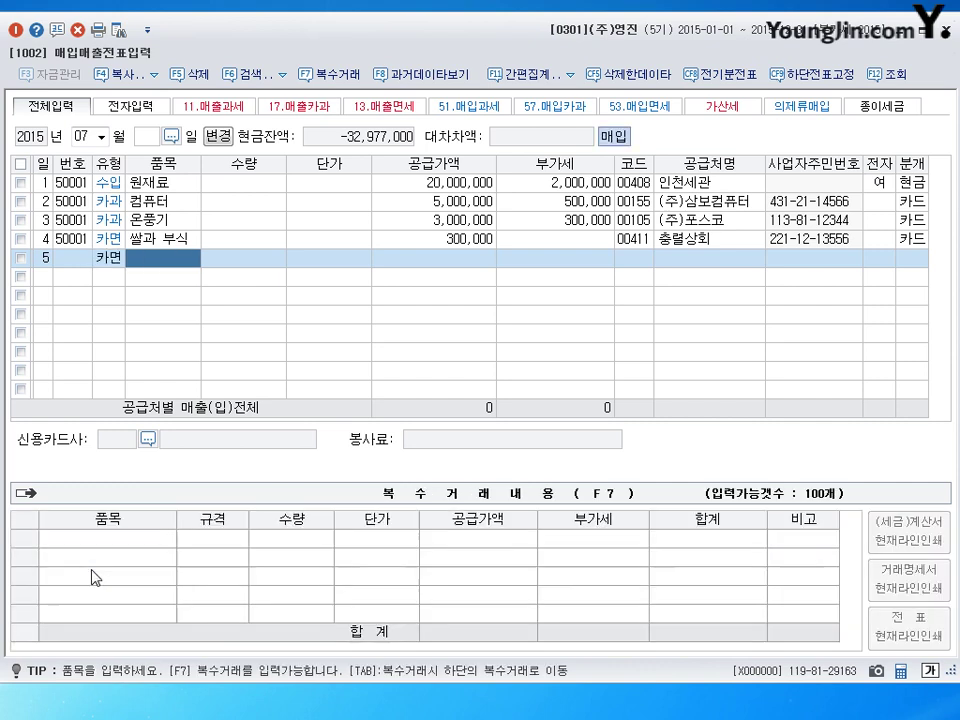
pyautogui.write('한우')
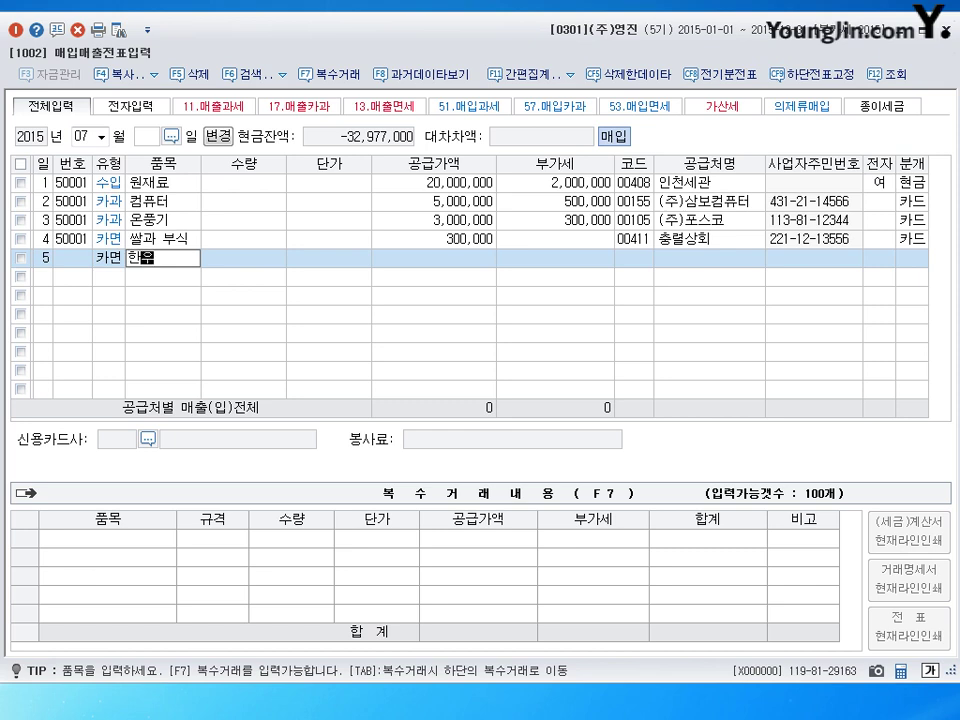
pyautogui.write('갈비세')
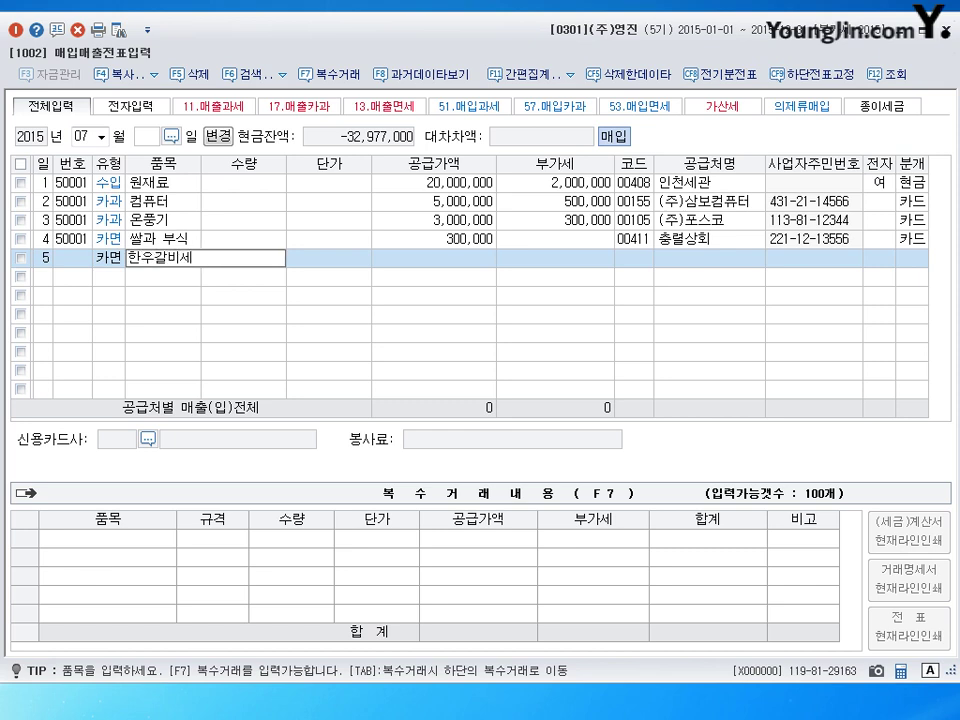
pyautogui.press('BackSpace')
pyautogui.write('셋트')
pyautogui.press('Return')
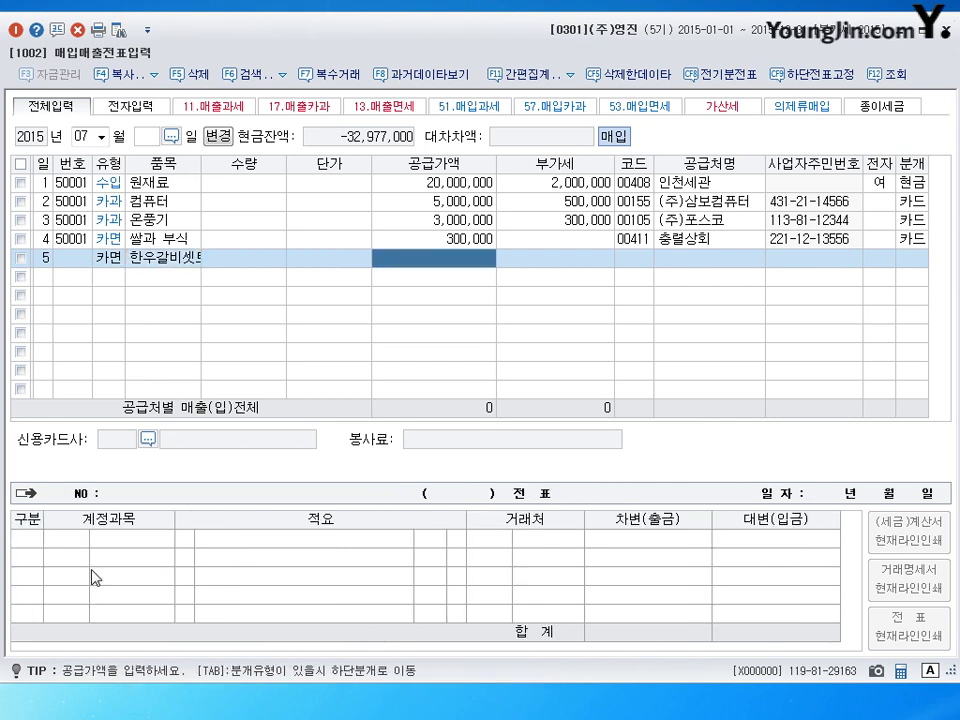
# Set the supply value of the 한우갈비셋트 purchase to 1,100,000 and assign 대전백화점 as its supplier
pyautogui.write('1100000')
pyautogui.press('Return')
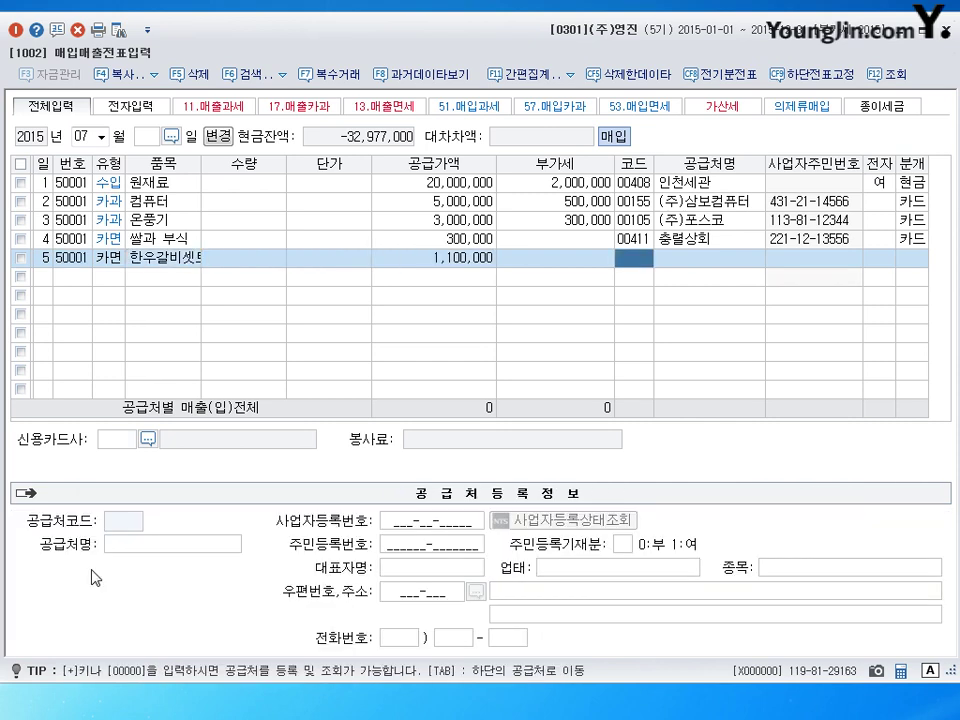
pyautogui.write('대전')
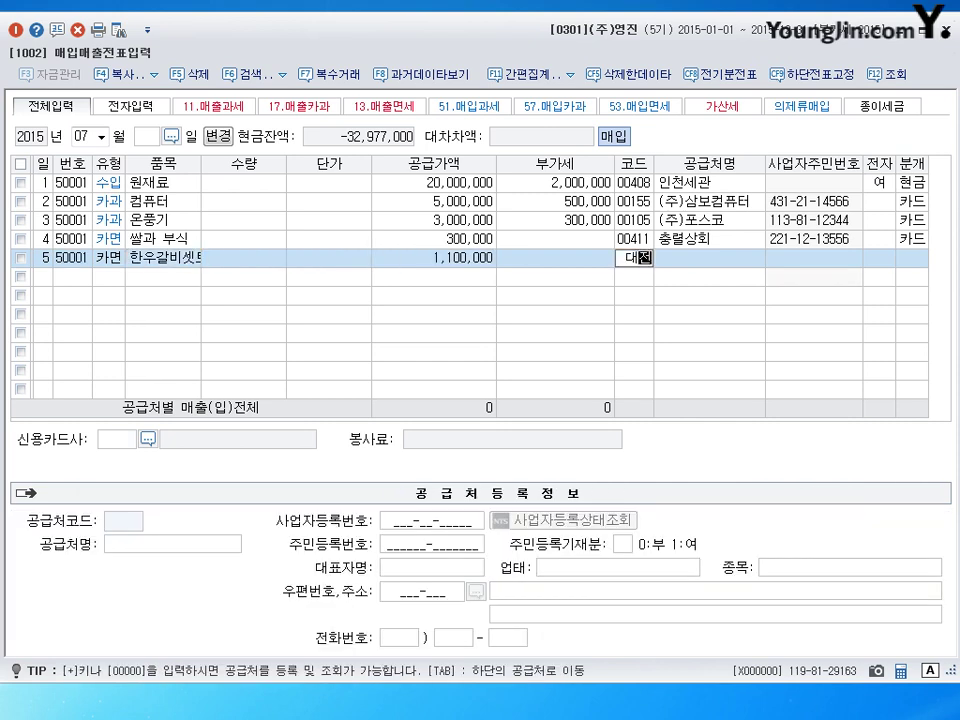
pyautogui.press('Return')
pyautogui.press('Return')
pyautogui.press('Return')
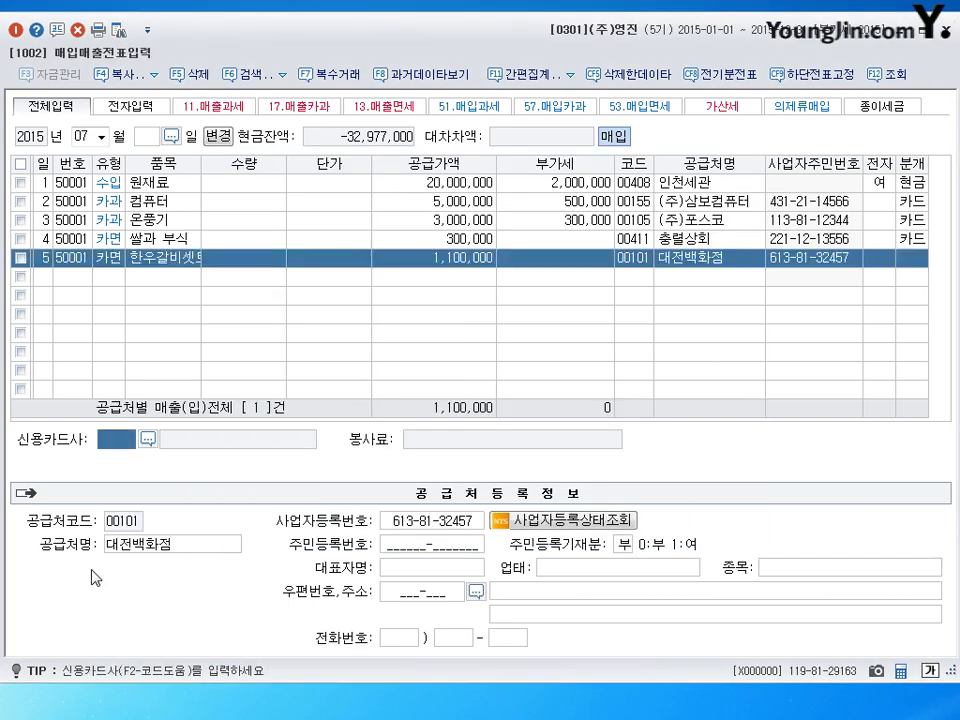
# Assign 국민카드 as the credit card company for the 한우갈비셋트 purchase and give it a card (카드) journal entry
pyautogui.press('F2')
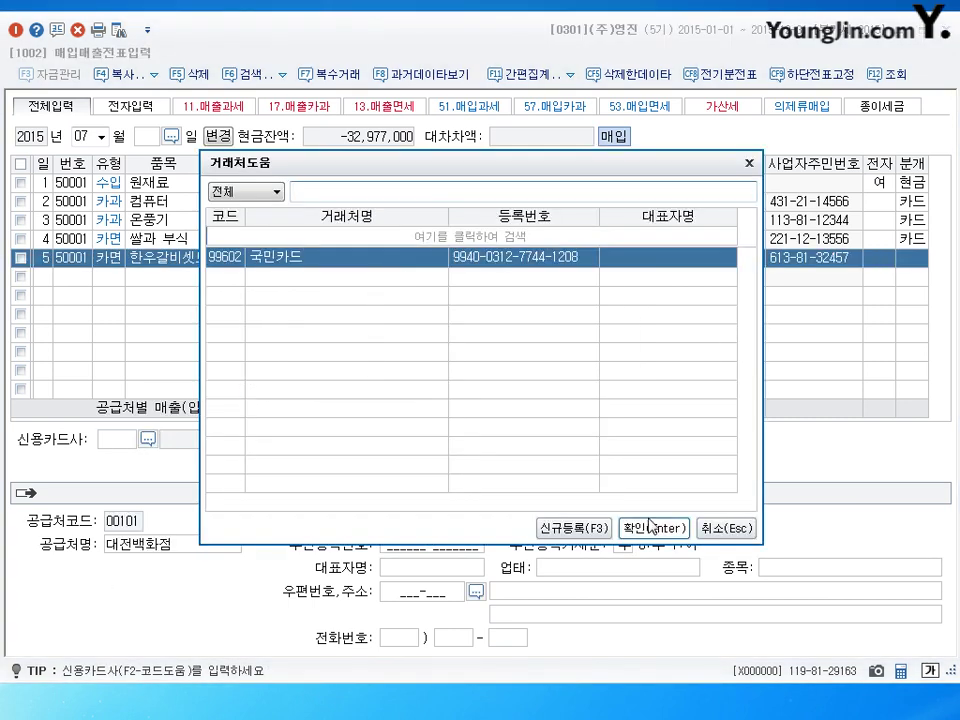
pyautogui.click(650, 526)
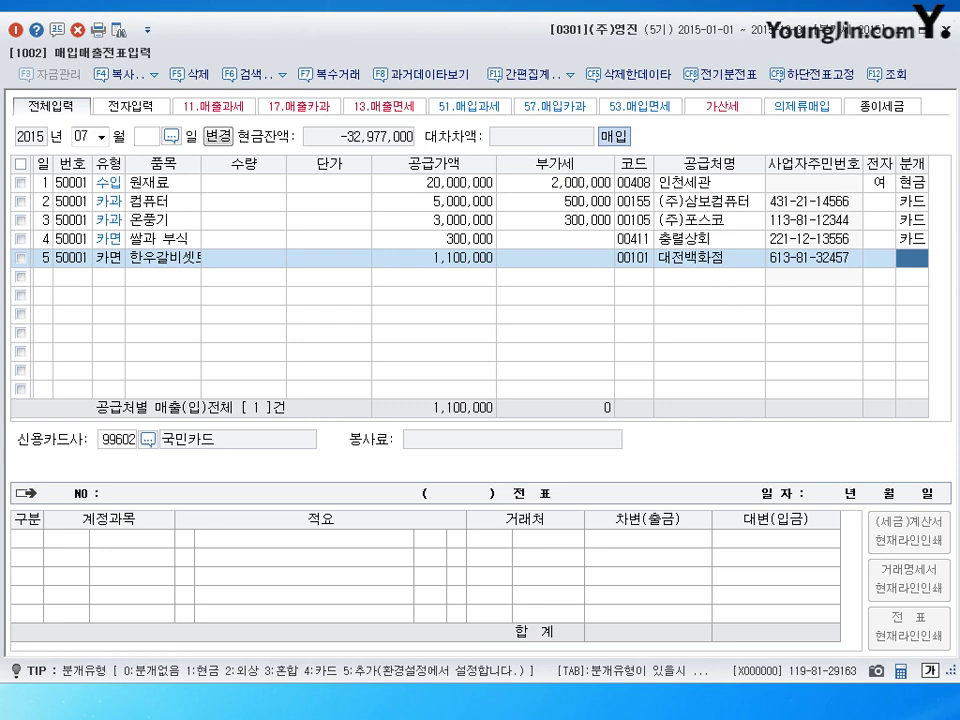
pyautogui.write('4')
pyautogui.press('Return')
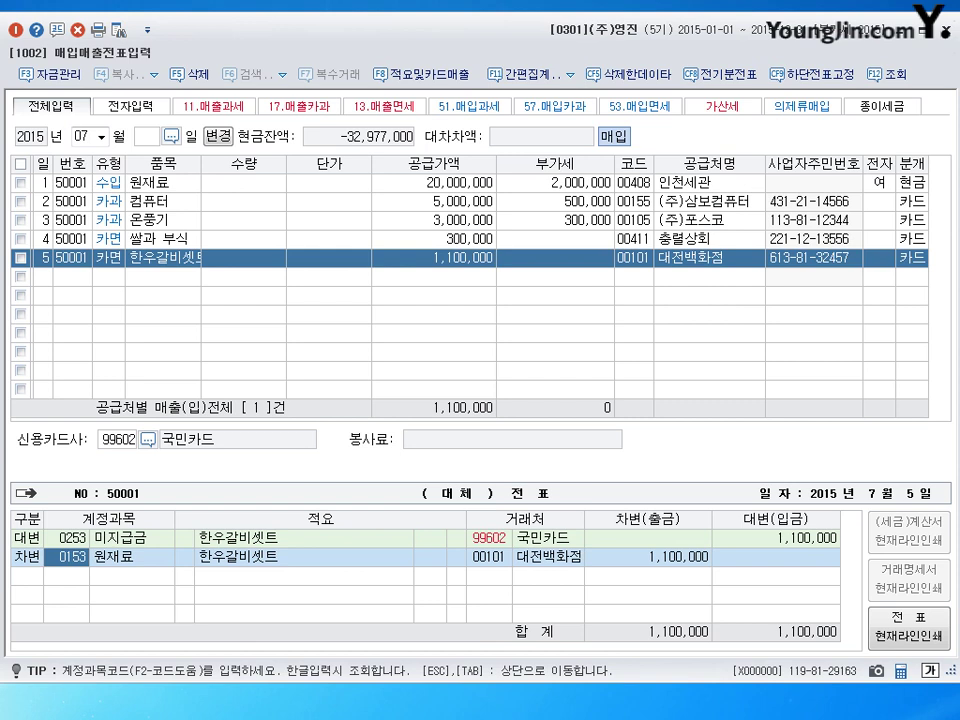
# Split the debit of the 한우갈비셋트 purchase into 400,000 for 0511 복리후생비 and the remaining 700,000 for 0813 접대비, finishing the voucher
pyautogui.write('511')
pyautogui.press('Return')
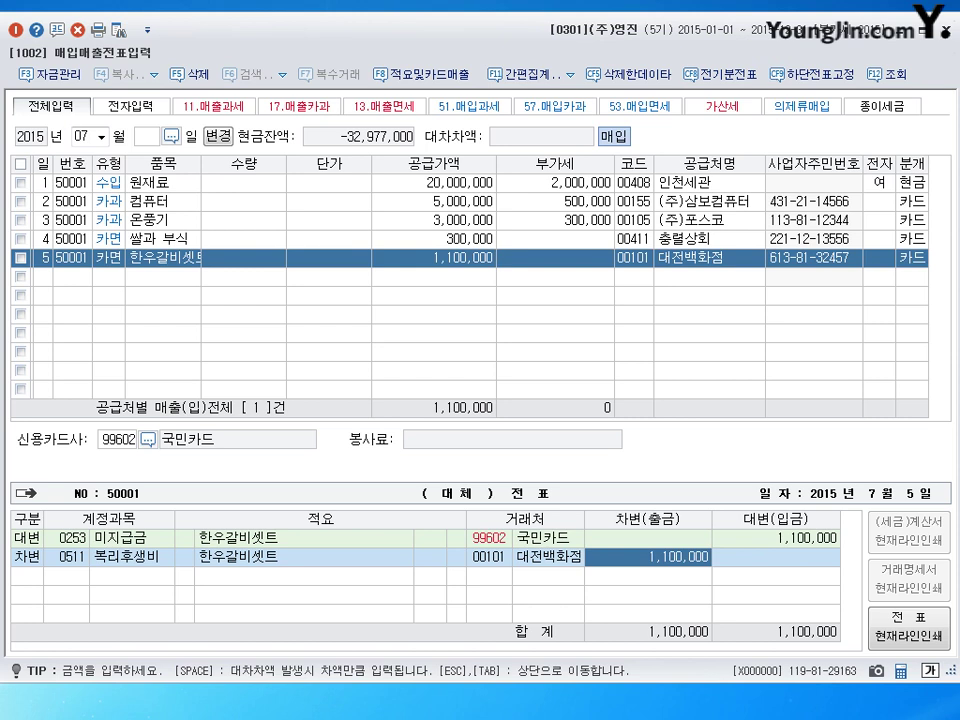
pyautogui.write('400000')
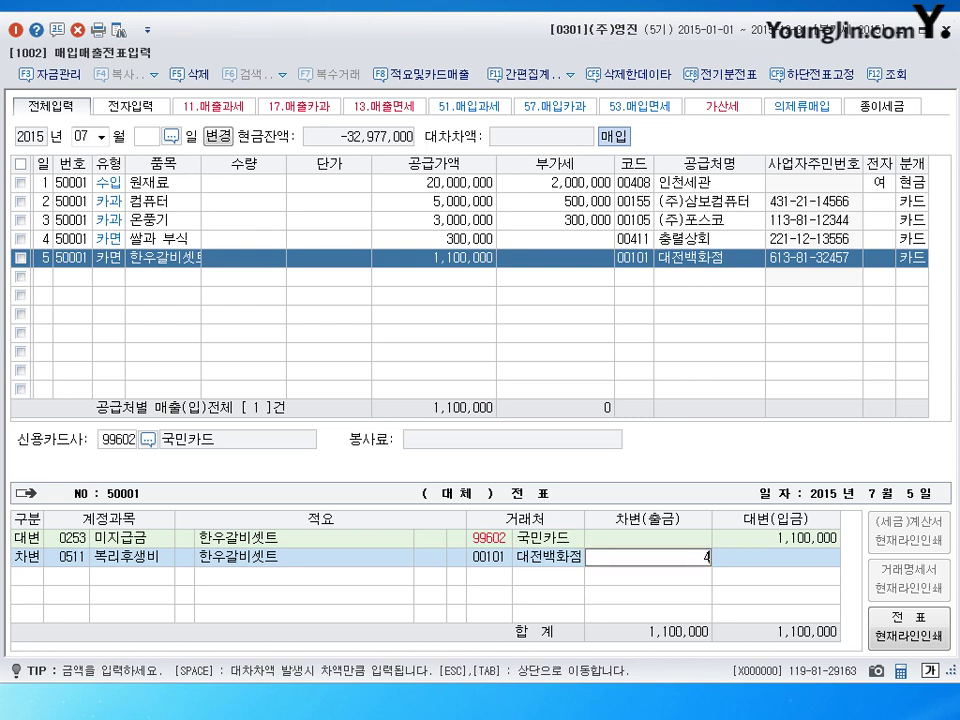
pyautogui.press('Return')
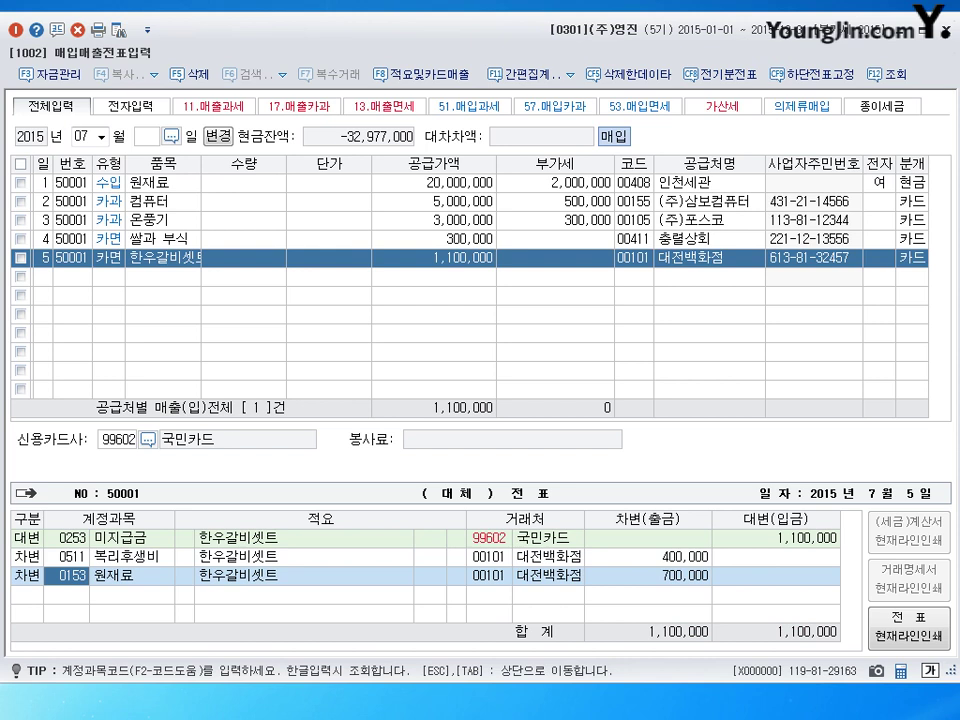
pyautogui.write('81')
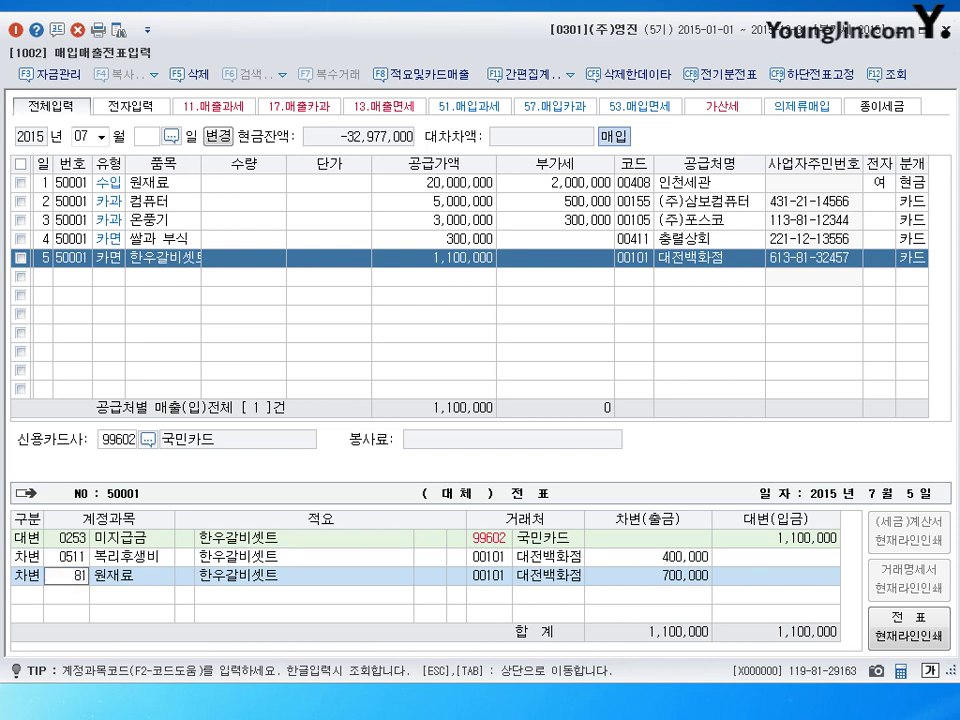
pyautogui.press('Return')
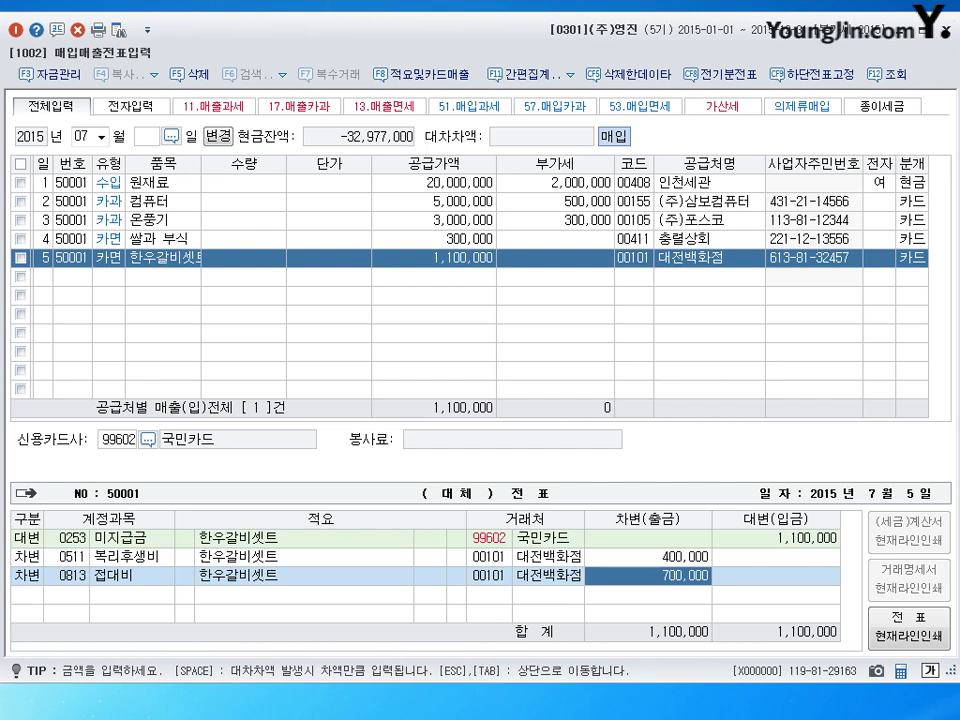
pyautogui.press('Return')
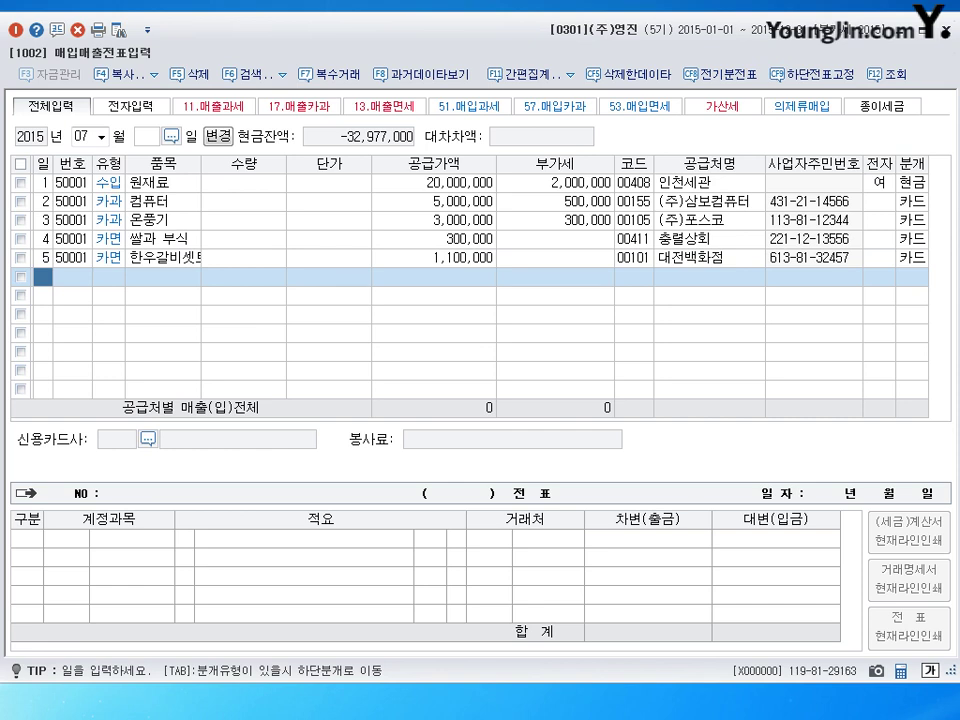
# Start a purchase voucher dated July 6 with tax type 61 (현과) and item 책상, leaving the quantity and unit price empty
pyautogui.write('6')
pyautogui.press('Return')
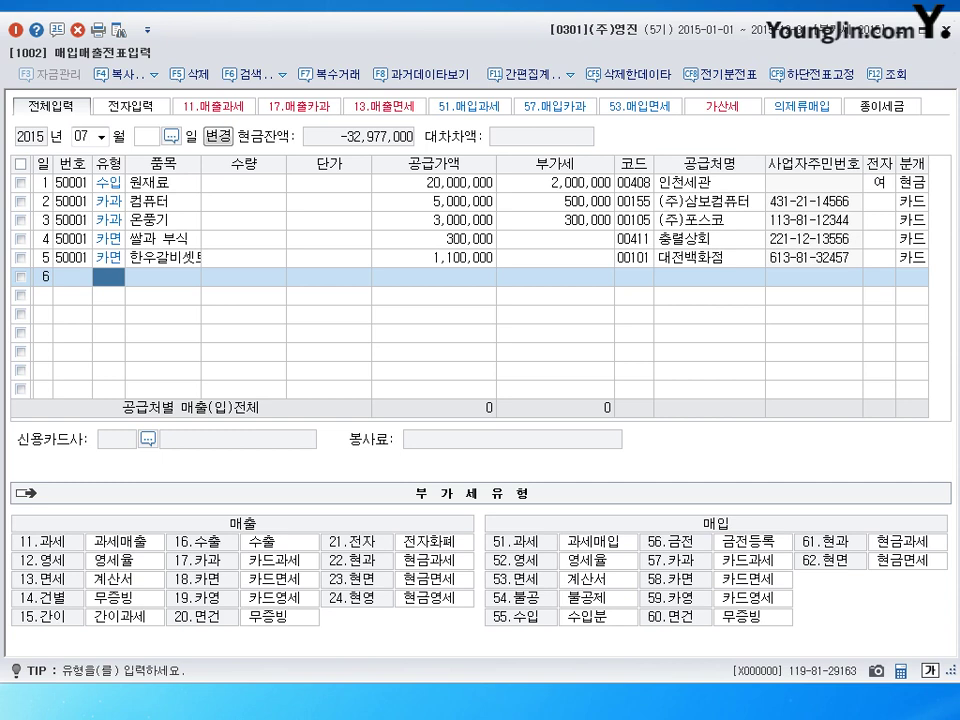
pyautogui.click(880, 543)
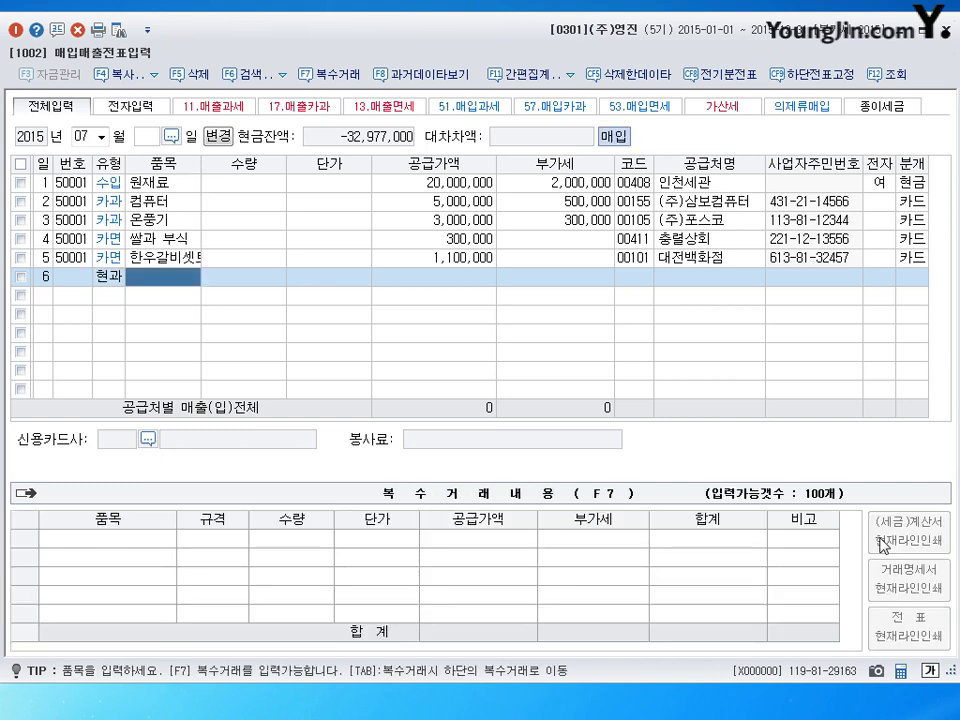
pyautogui.write('ㅊ')
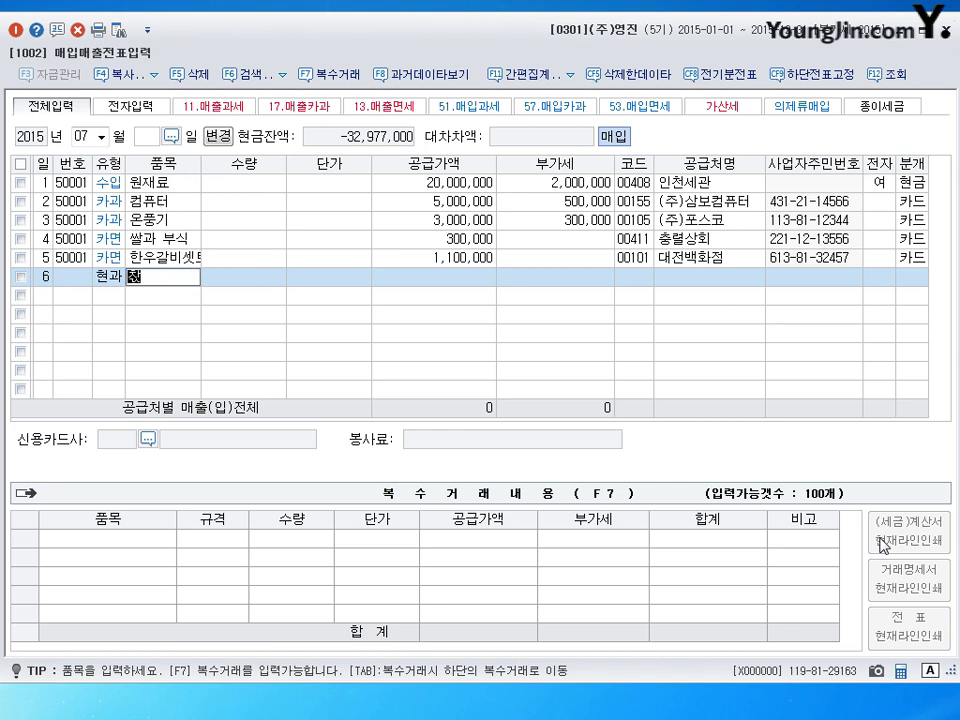
pyautogui.write('ㅐㄱㅅㅏㅇ')
pyautogui.press('Return')
pyautogui.press('Return')
pyautogui.press('Return')
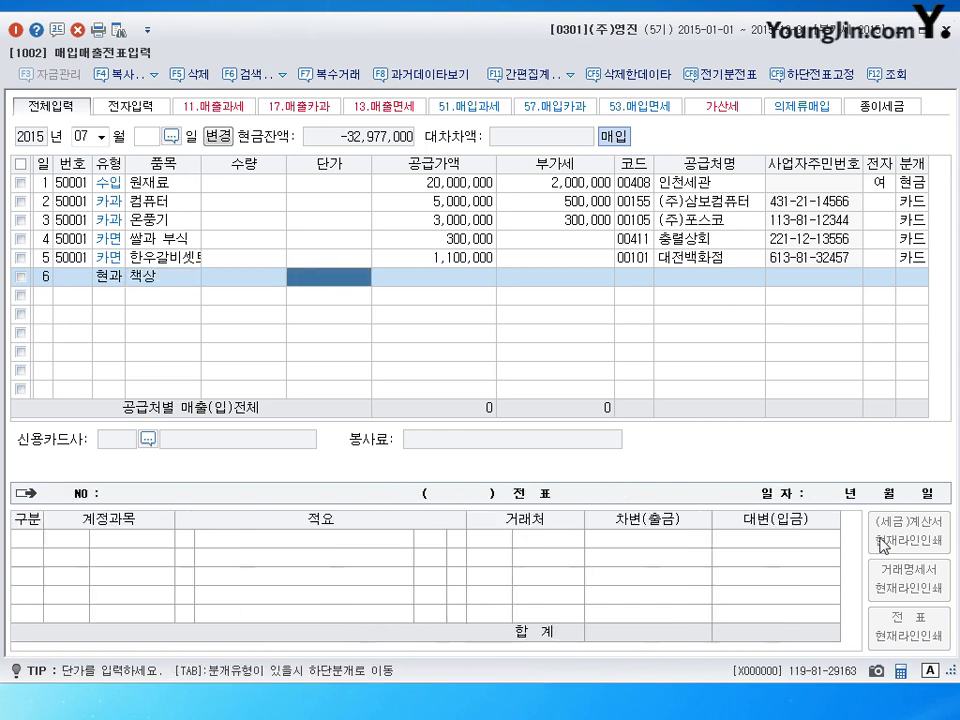
# Enter 1,650,000 as the VAT-inclusive amount of the 책상 purchase and assign 송탄가구(주) as its supplier
pyautogui.write('1')
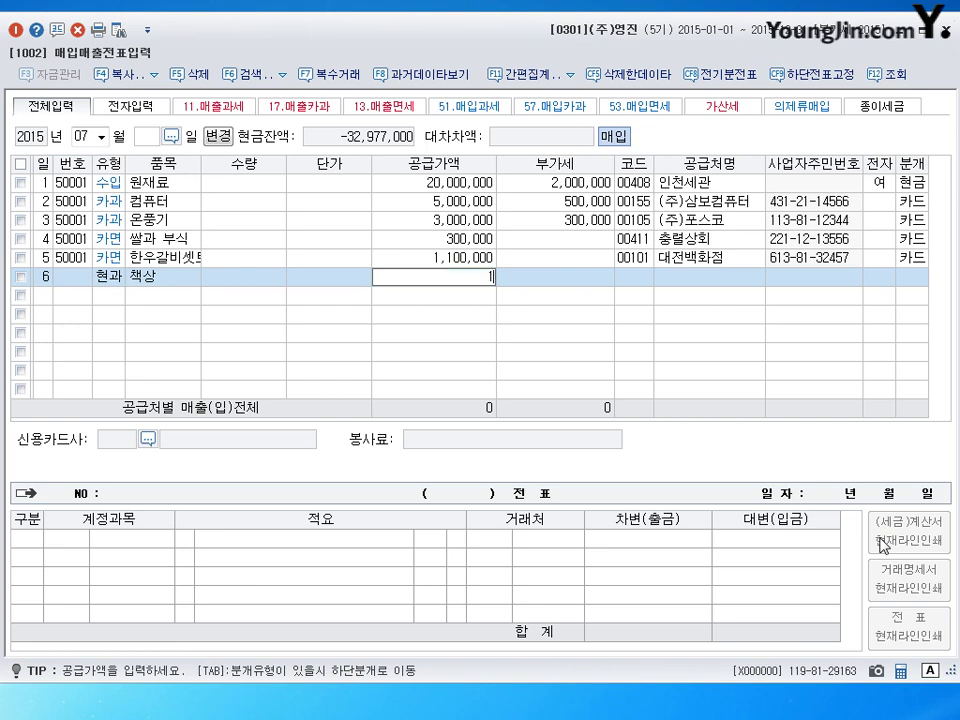
pyautogui.write(',650,000')
pyautogui.press('Return')
pyautogui.press('Return')
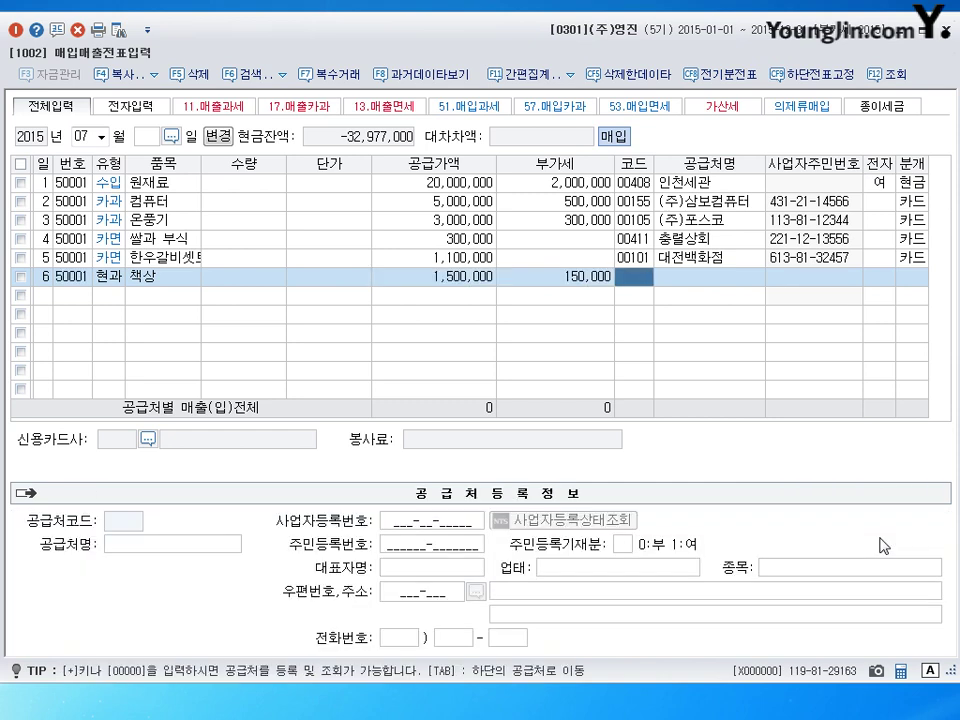
pyautogui.write('송탄')
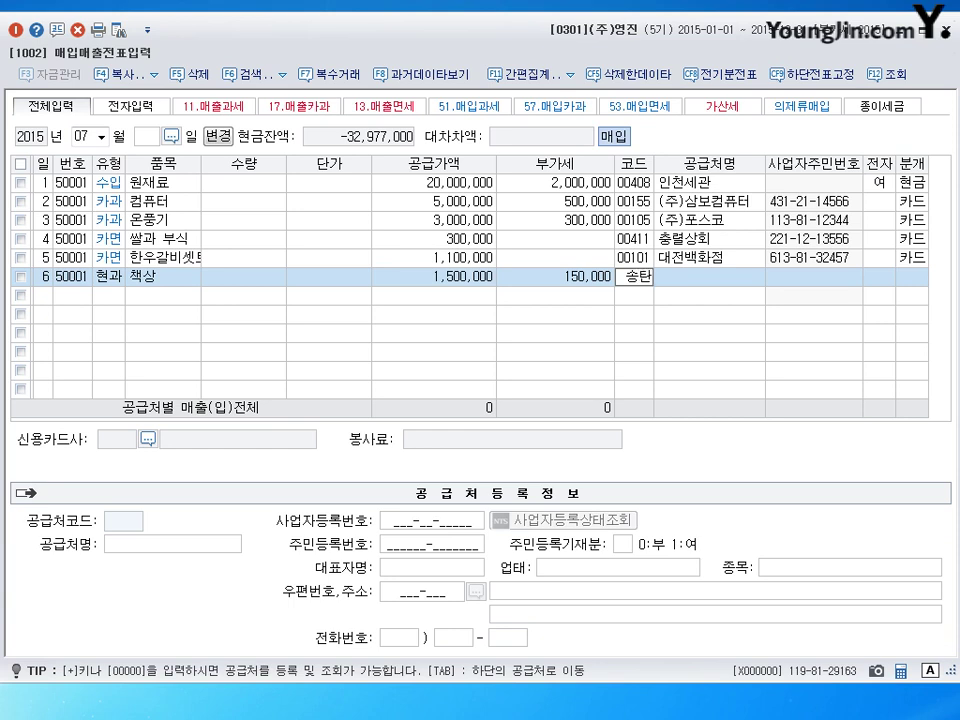
pyautogui.press('Return')
pyautogui.press('Return')
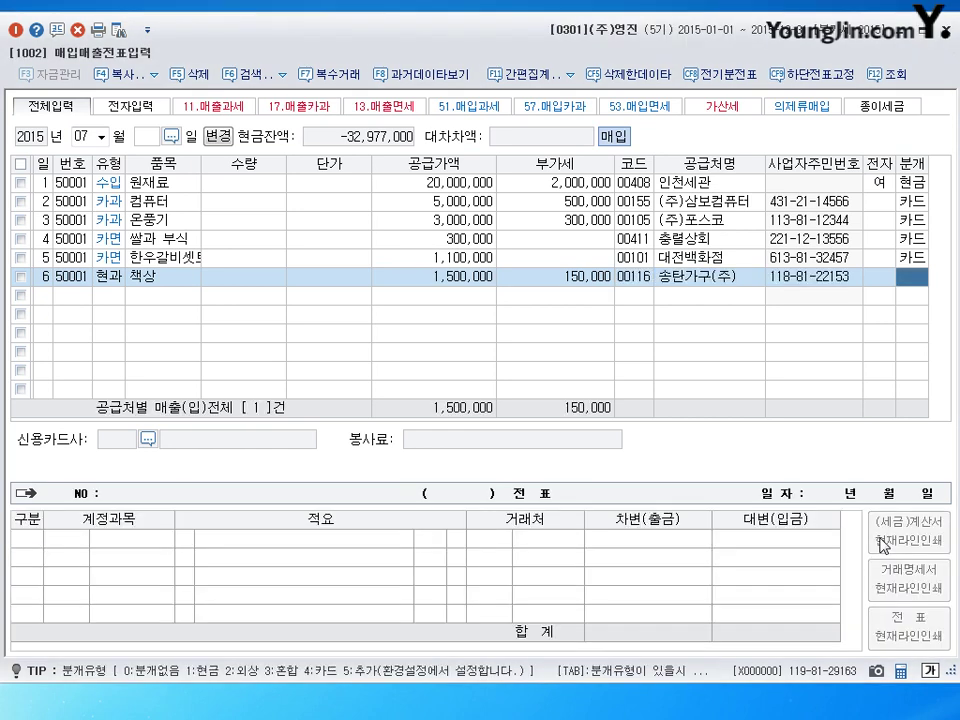
# Give the 책상 purchase a cash (현금) journal entry with debit account 0212 비품 and finish the voucher
pyautogui.write('1')
pyautogui.press('Return')
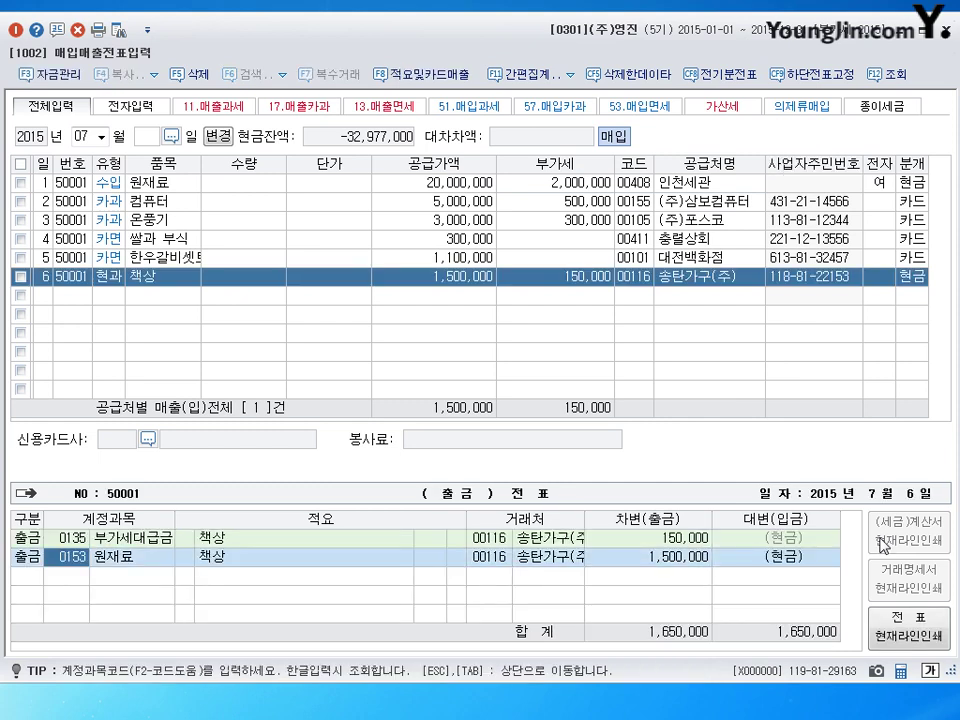
pyautogui.write('0212')
pyautogui.press('Return')
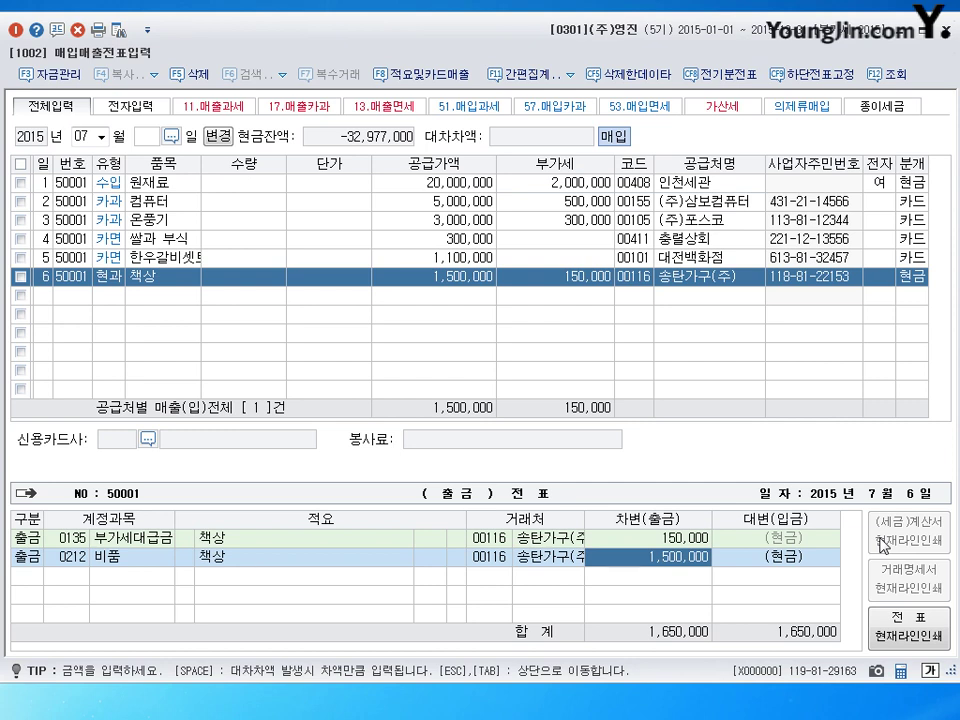
pyautogui.press('Return')
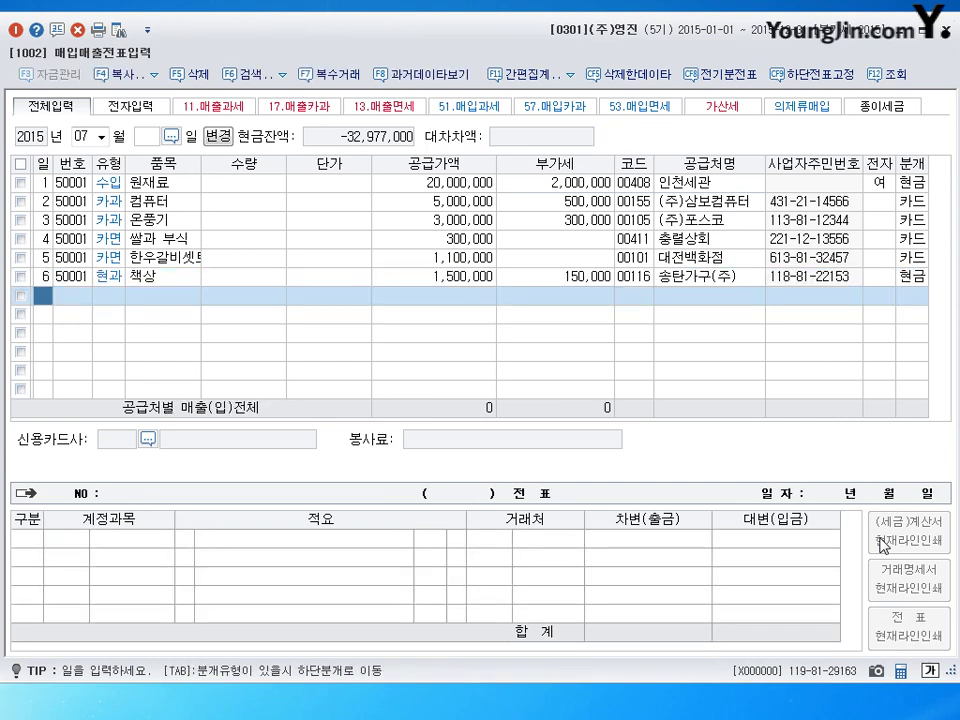
# Start a purchase voucher dated July 7 with tax type 62 (현면) and item 이천쌀, leaving the quantity and unit price empty
pyautogui.write('7')
pyautogui.press('Return')
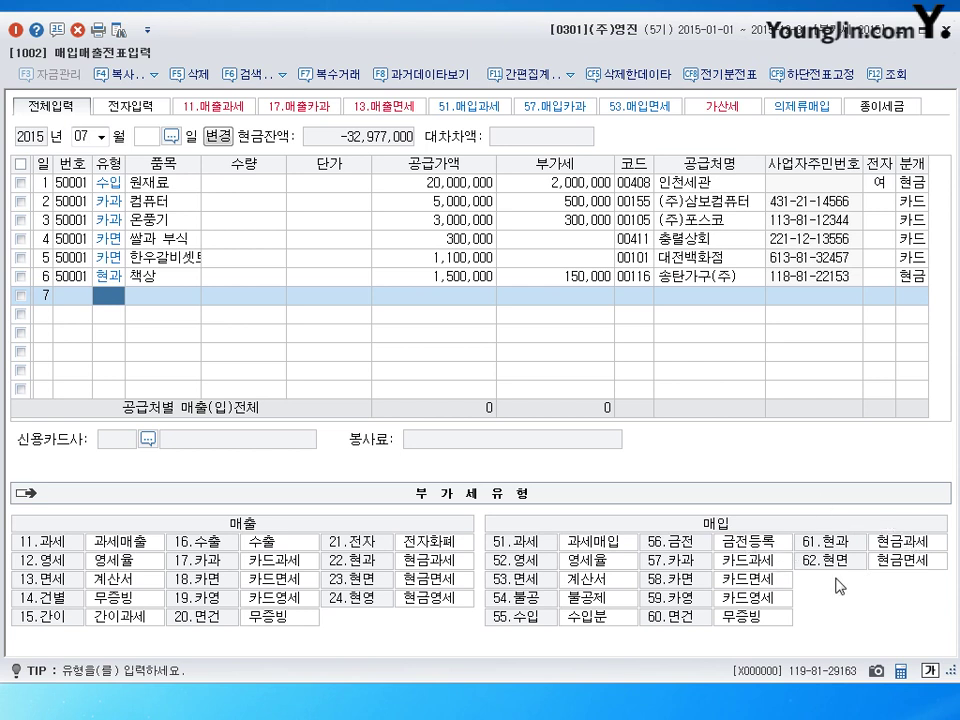
pyautogui.write('62')
pyautogui.press('Return')
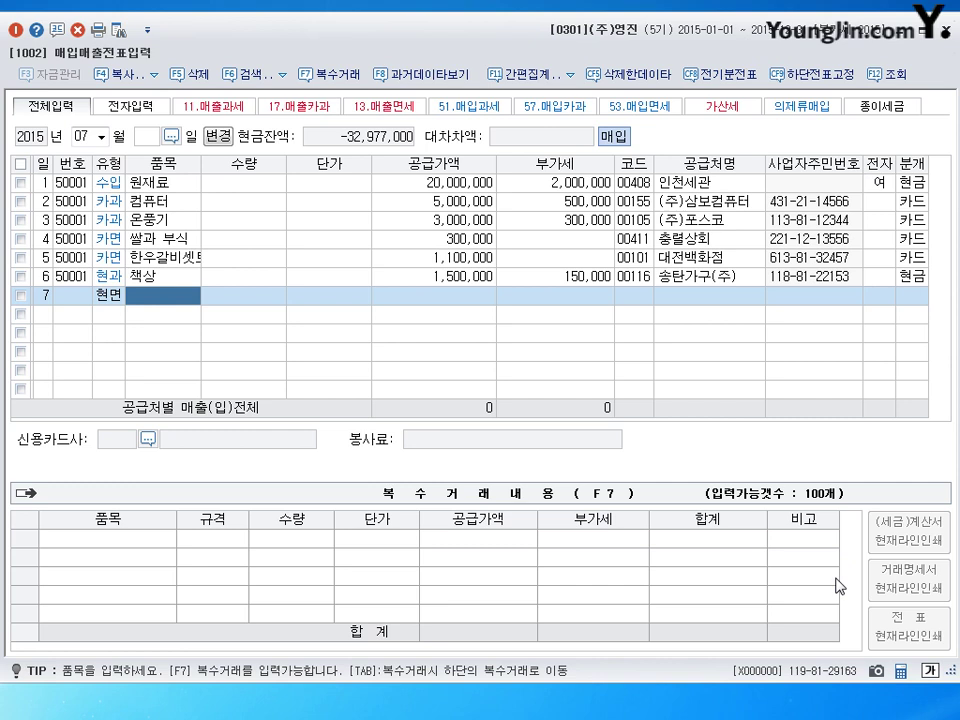
pyautogui.write('이천쌀')
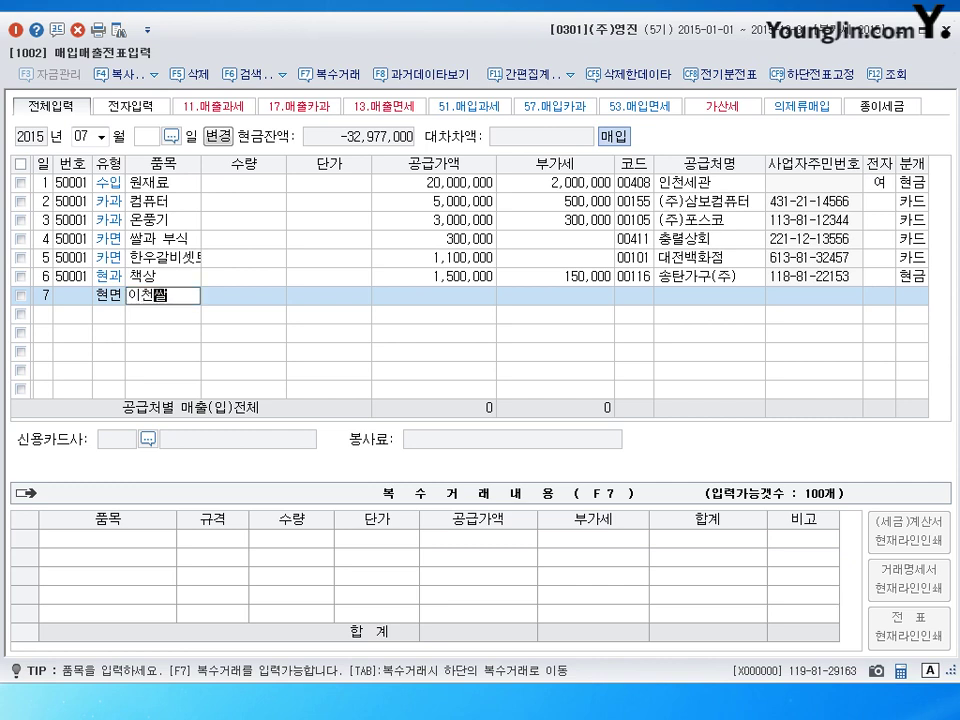
pyautogui.press('Return')
pyautogui.press('Return')
pyautogui.press('Return')
# Enter 1,200,000 as the supply amount of the 이천쌀 purchase and assign 유일정미소 as its supplier
pyautogui.write('1,200,000')
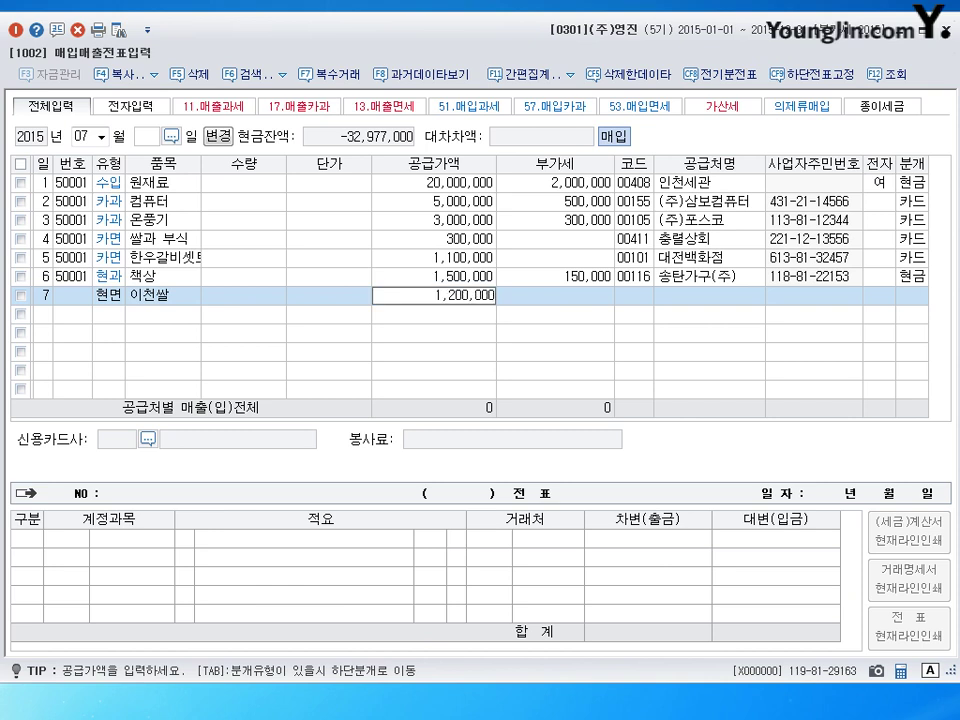
pyautogui.press('Return')
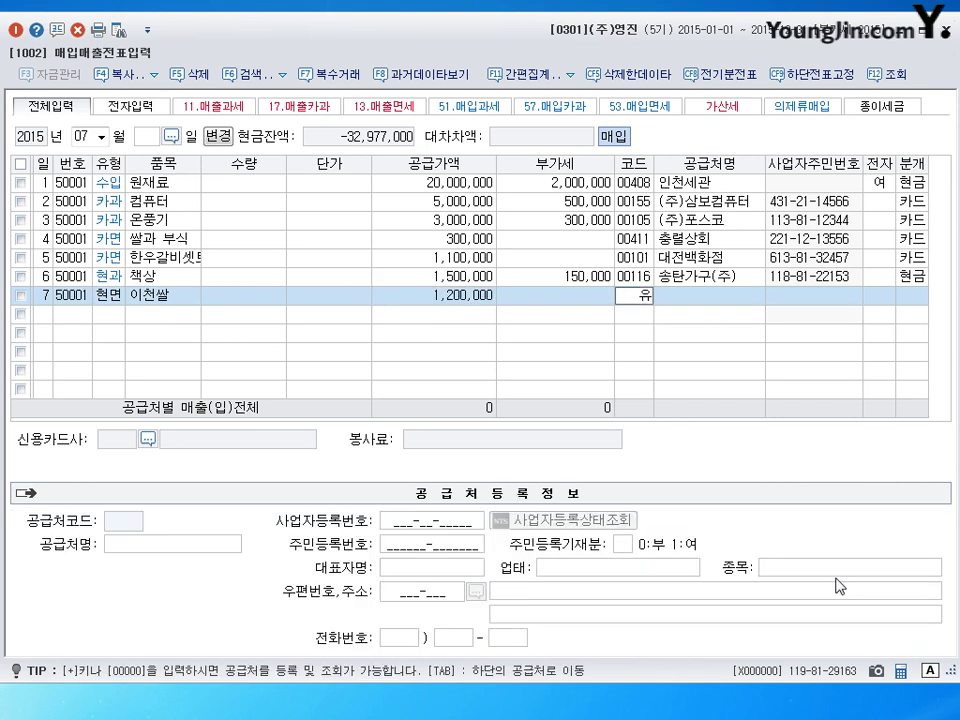
pyautogui.press('F2')
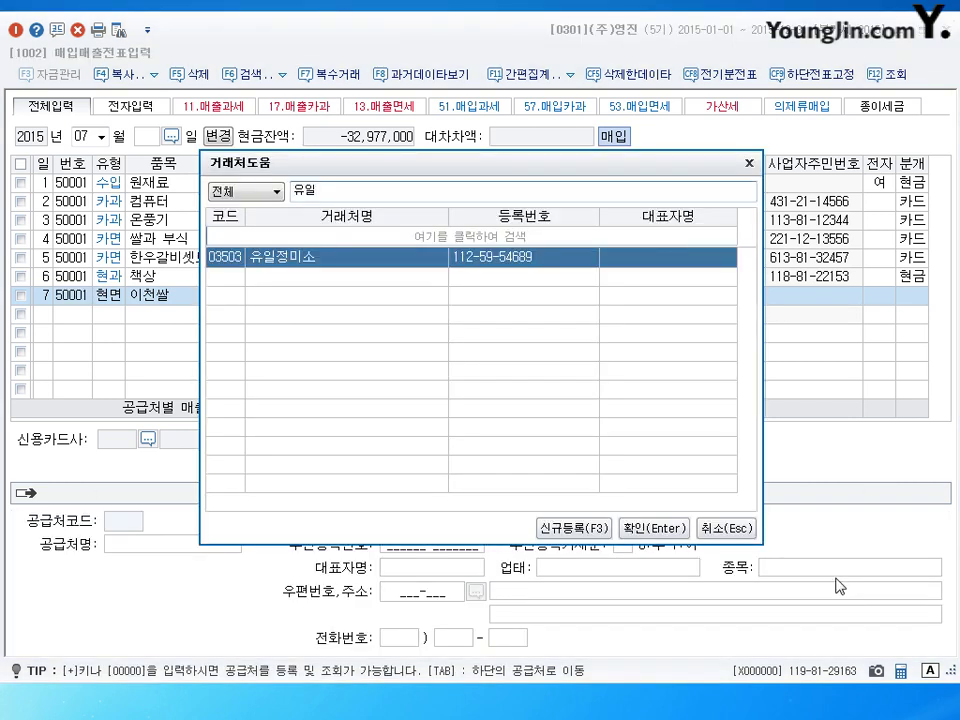
pyautogui.press('Return')
pyautogui.press('Return')
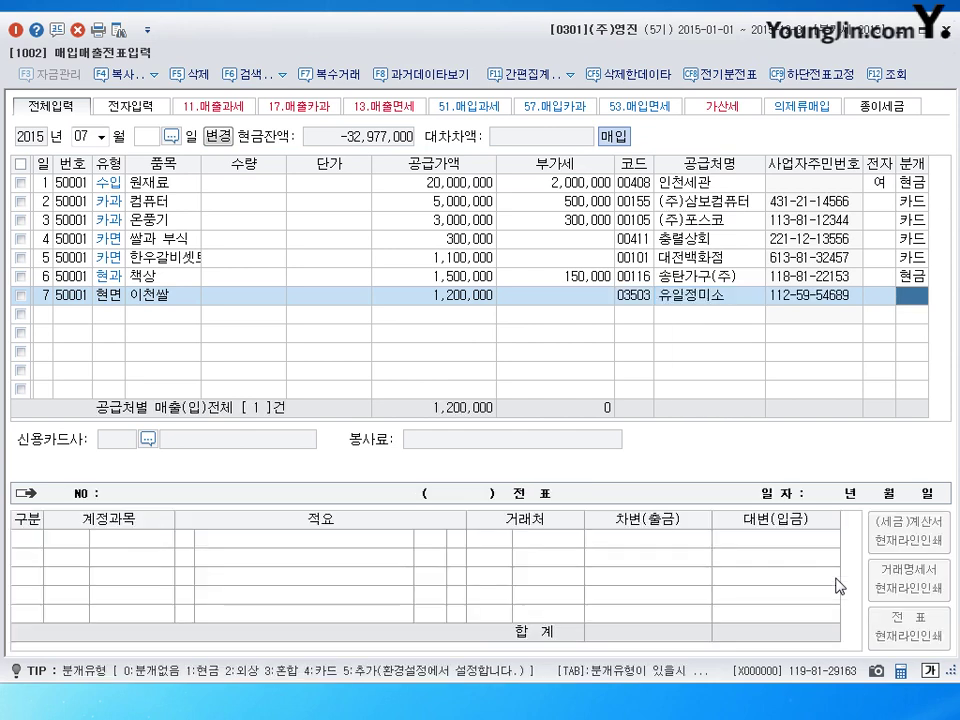
# Give the 이천쌀 purchase a cash (현금) journal entry with debit account 0511 복리후생비 and finish the voucher
pyautogui.write('1')
pyautogui.press('Return')
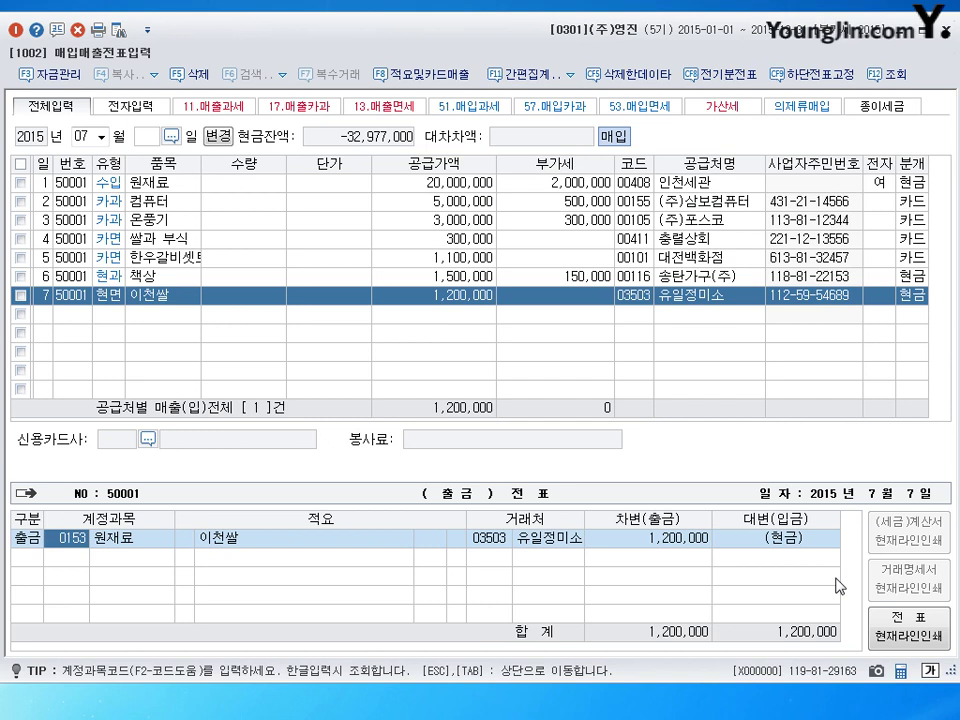
pyautogui.write('511')
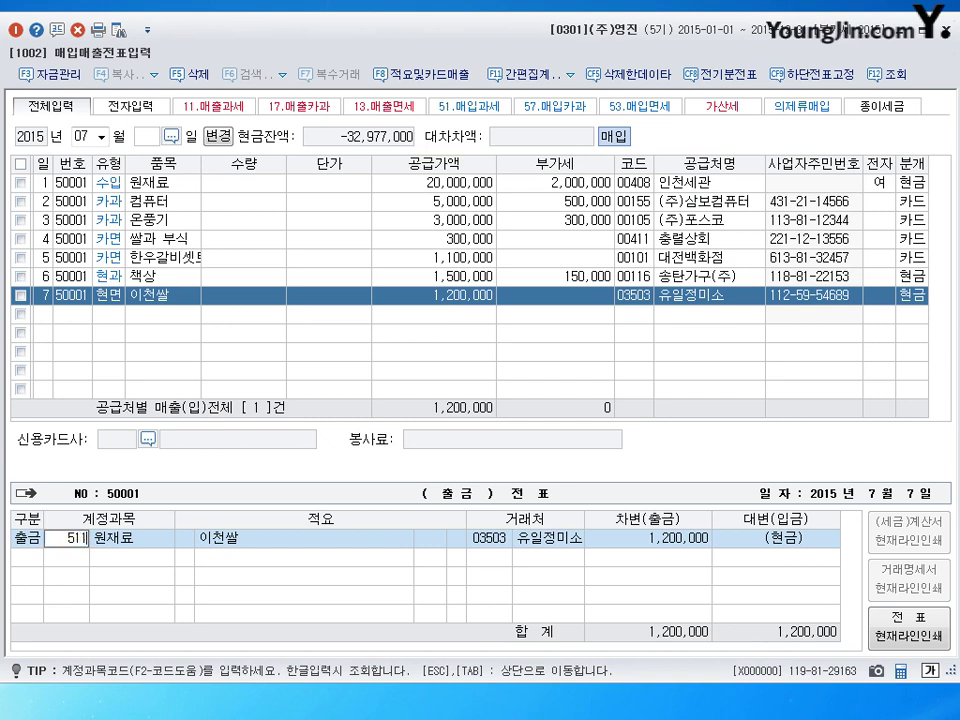
pyautogui.press('Return')
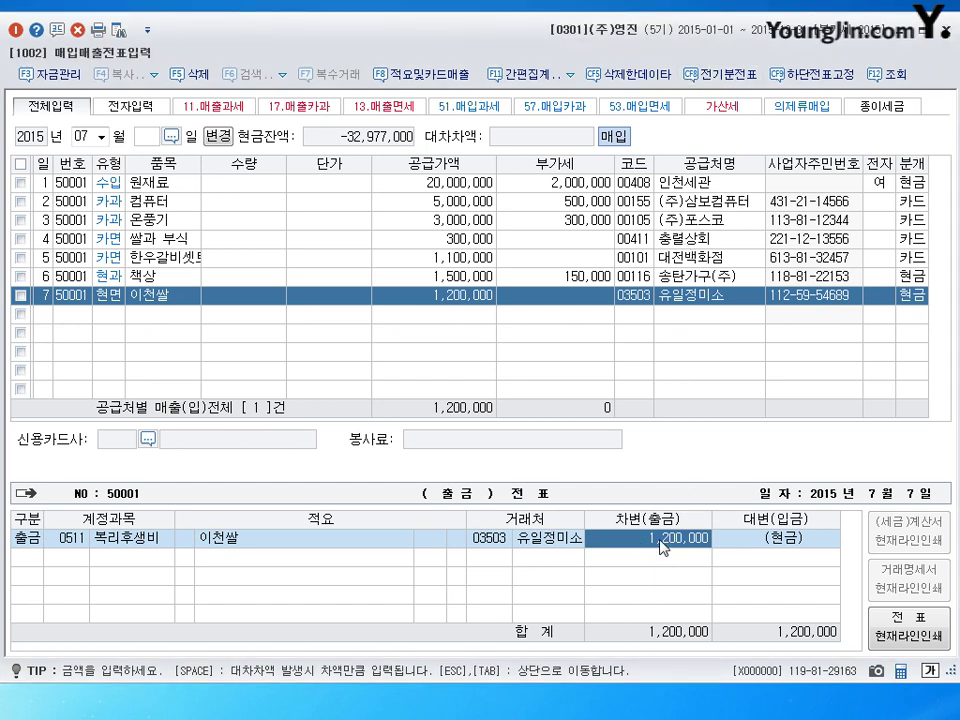
pyautogui.press('Return')
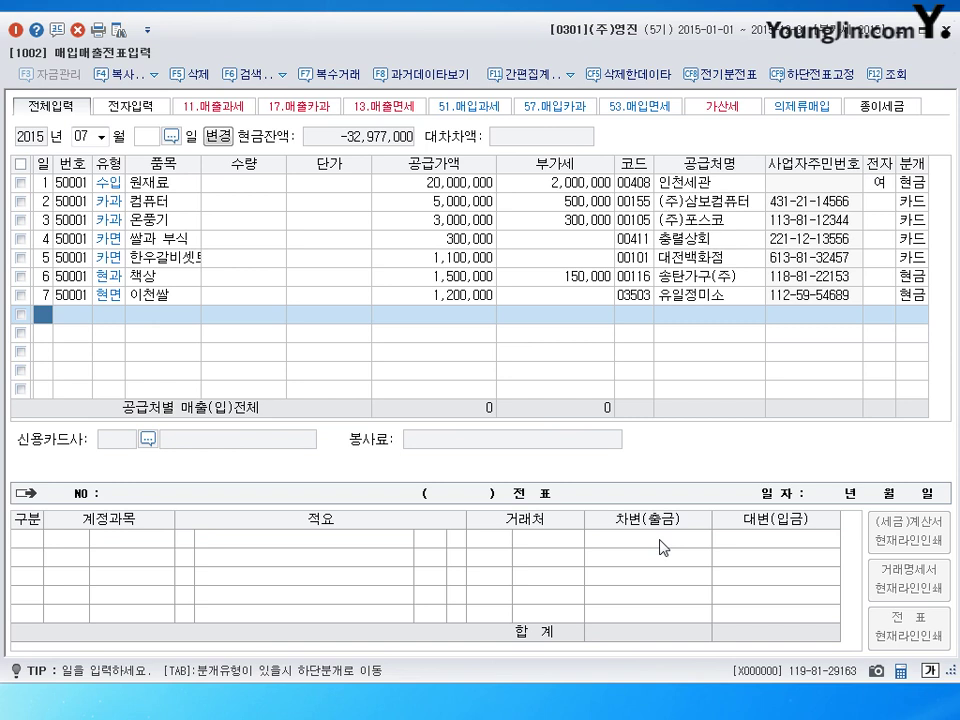